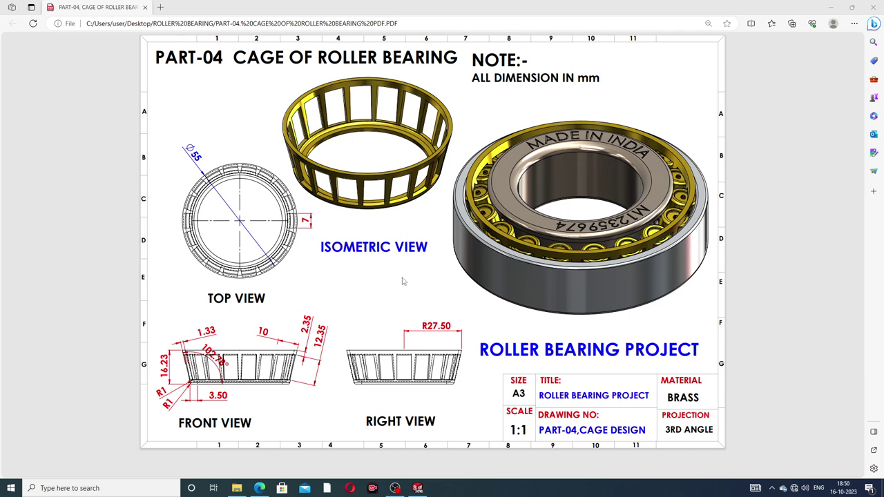
Step: Bring up the finished brass cage part and orbit it to view it from several angles
left_click(418, 490)
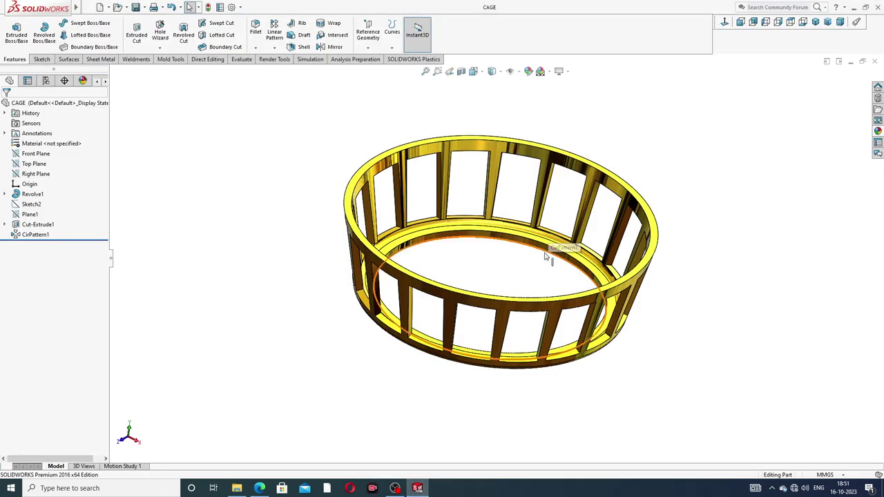
mouse_move(570, 250)
middle_mouse_down()
mouse_move(579, 151)
mouse_move(531, 273)
middle_mouse_up()
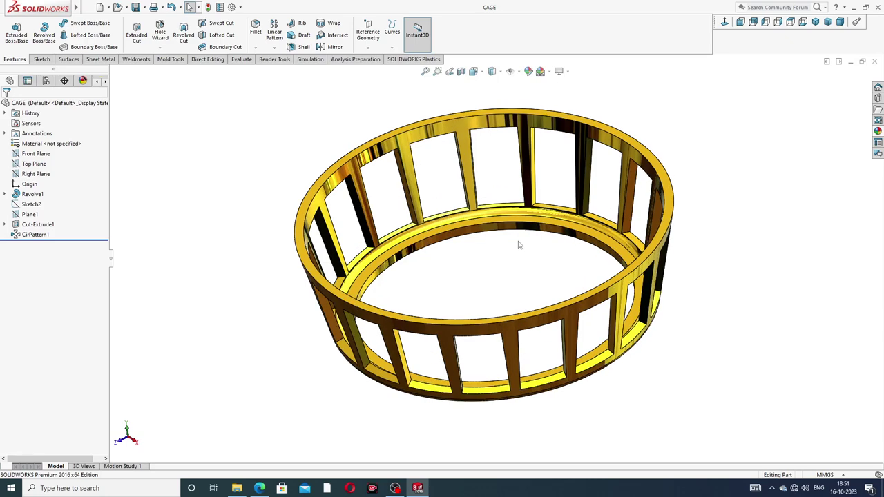
mouse_move(531, 228)
middle_mouse_down()
mouse_move(426, 222)
mouse_move(533, 263)
mouse_move(511, 138)
mouse_move(400, 332)
mouse_move(389, 379)
mouse_move(555, 290)
mouse_move(636, 147)
mouse_move(659, 252)
mouse_move(639, 279)
mouse_move(682, 227)
middle_mouse_up()
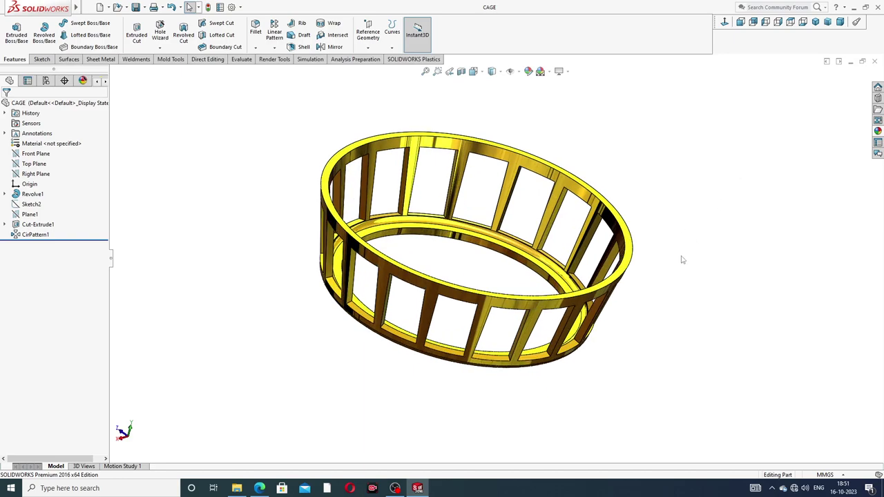
mouse_move(684, 260)
middle_mouse_down()
mouse_move(654, 276)
mouse_move(649, 244)
mouse_move(652, 260)
mouse_move(609, 199)
mouse_move(582, 80)
middle_mouse_up()
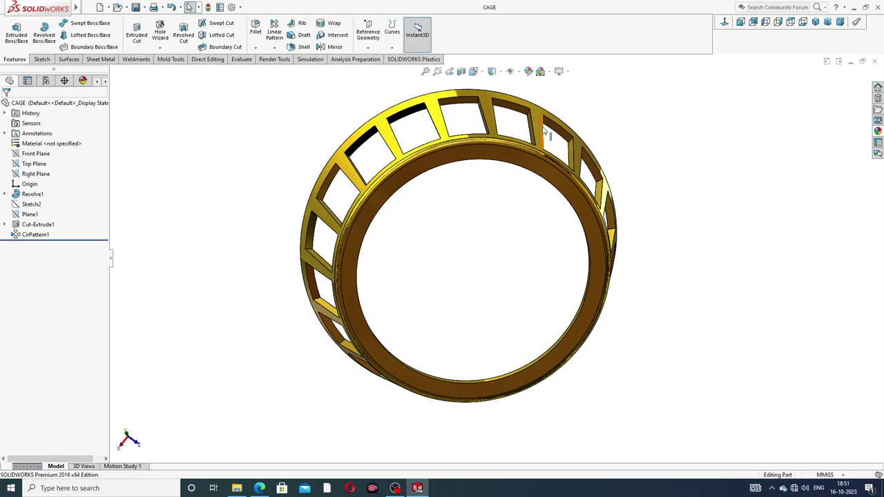
mouse_move(547, 131)
middle_mouse_down()
mouse_move(553, 176)
mouse_move(617, 114)
mouse_move(612, 172)
mouse_move(647, 150)
mouse_move(604, 190)
mouse_move(642, 223)
mouse_move(684, 207)
middle_mouse_up()
Step: Return the cage to the isometric view, close the part, and choose File > New
left_click(816, 21)
scroll(559, 217, "down", 2)
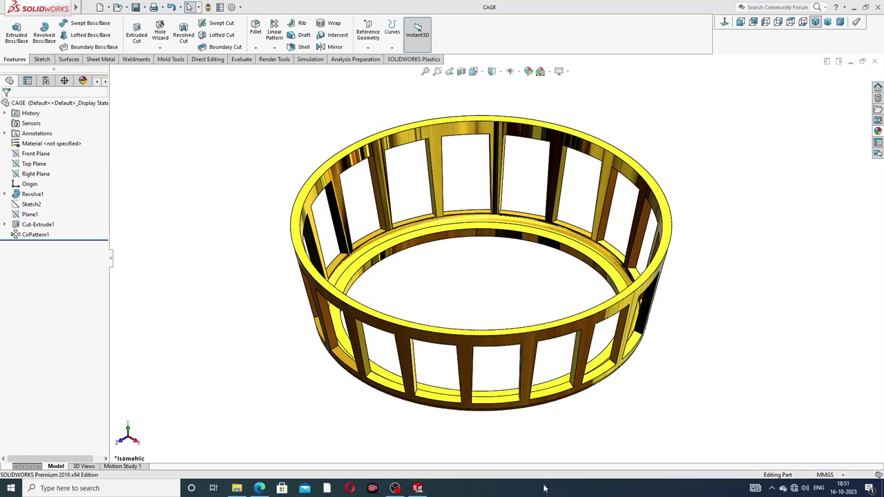
left_click(875, 61)
left_click(99, 7)
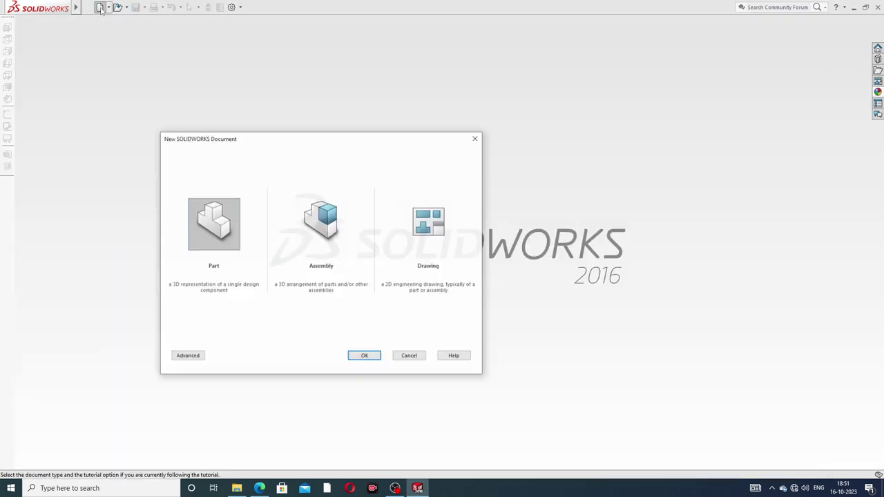
Step: Create a new part and apply the Plain White scene background
left_click(367, 357)
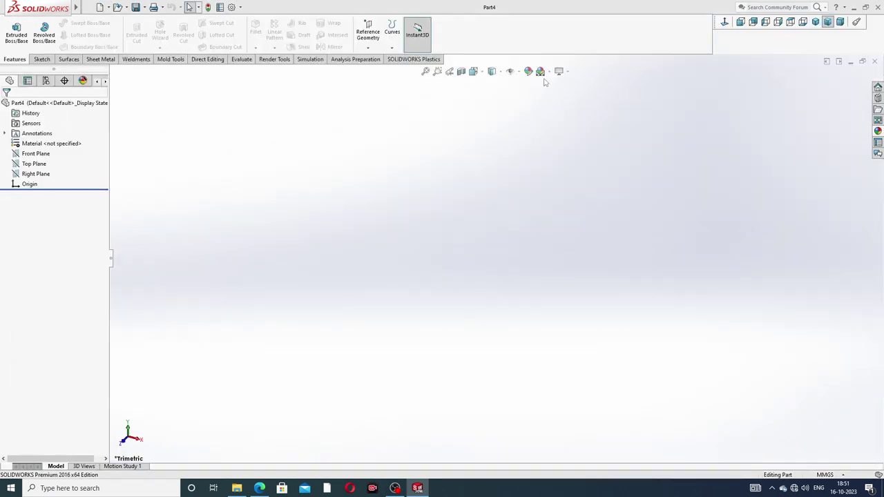
left_click(550, 72)
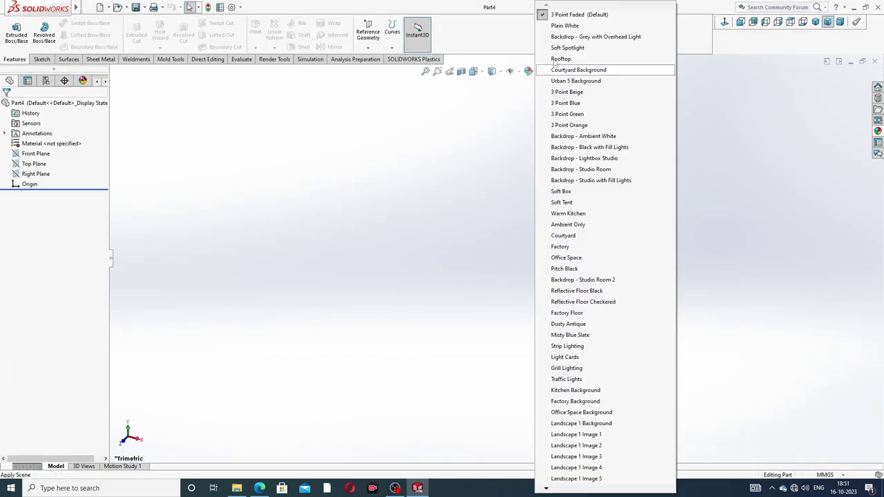
left_click(565, 27)
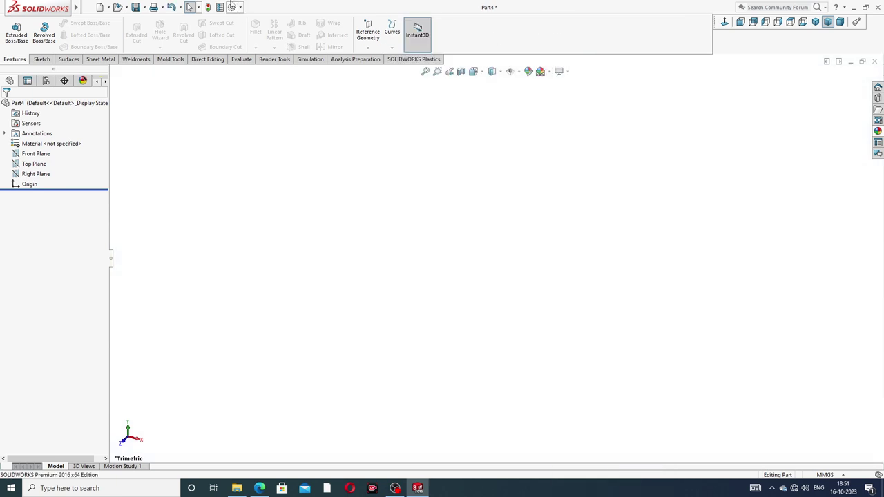
Step: Set the part's Image Quality resolution slider to High in Document Properties
left_click(231, 7)
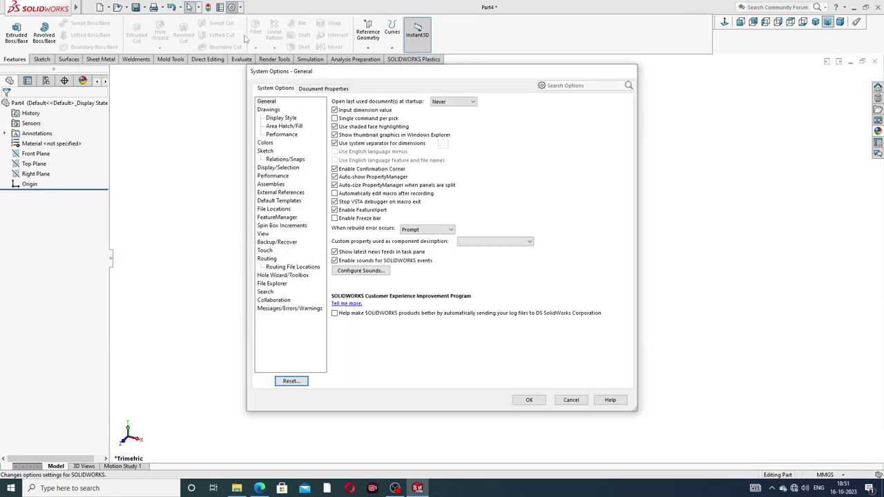
left_click(308, 90)
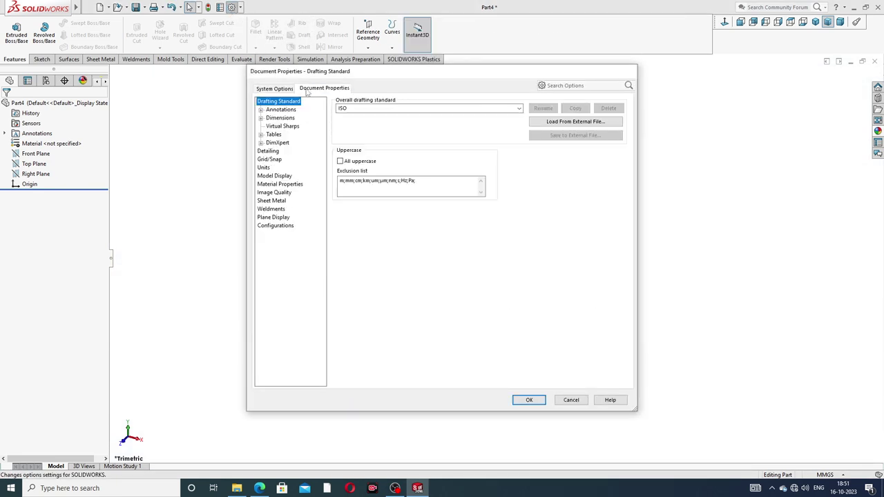
left_click(276, 192)
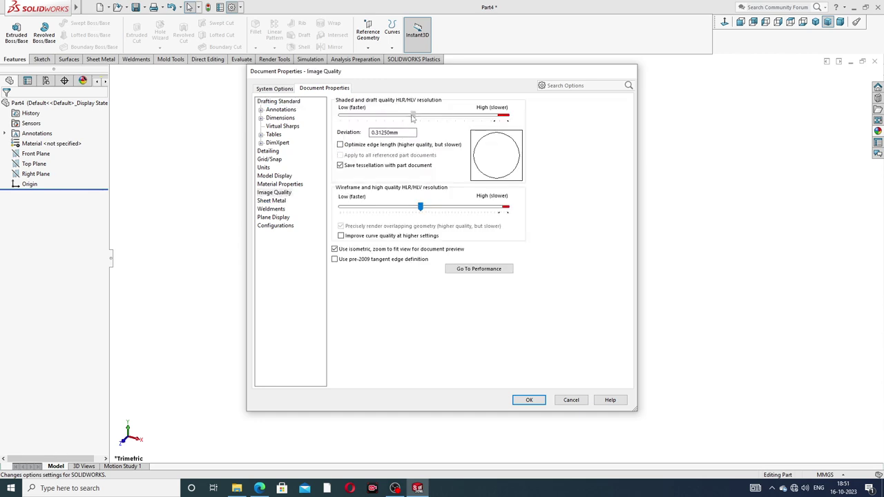
left_click_drag(422, 208, 509, 208)
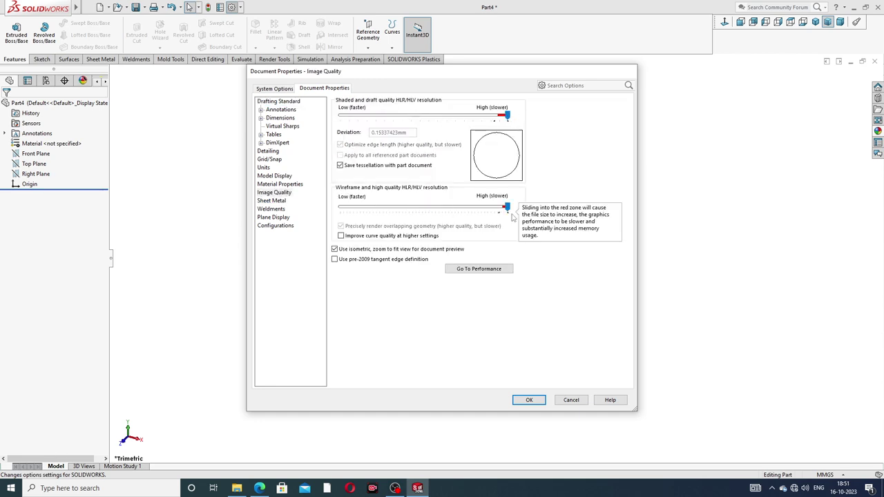
left_click(529, 400)
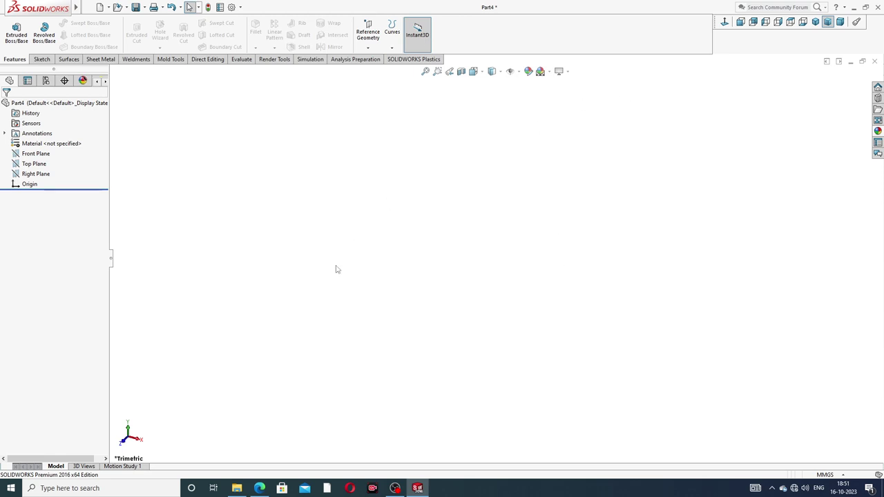
left_click(259, 488)
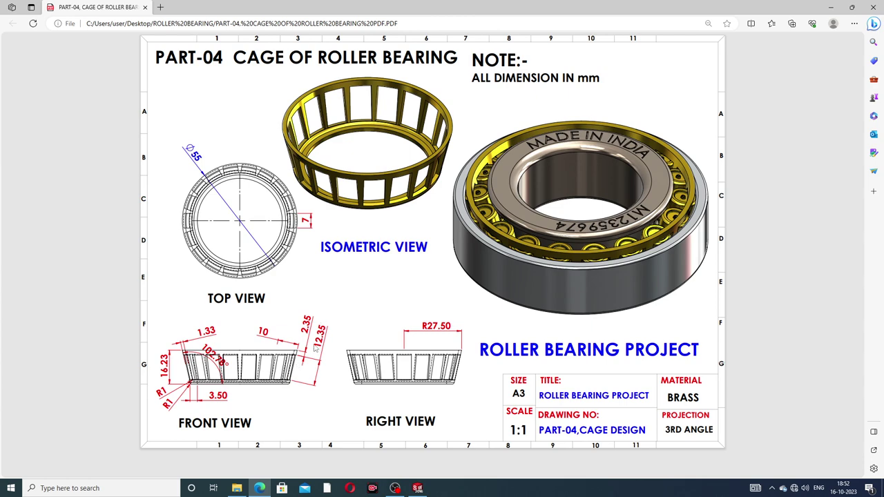
Step: Sketch on the Front Plane a vertical and a horizontal centerline meeting at the origin
left_click(417, 489)
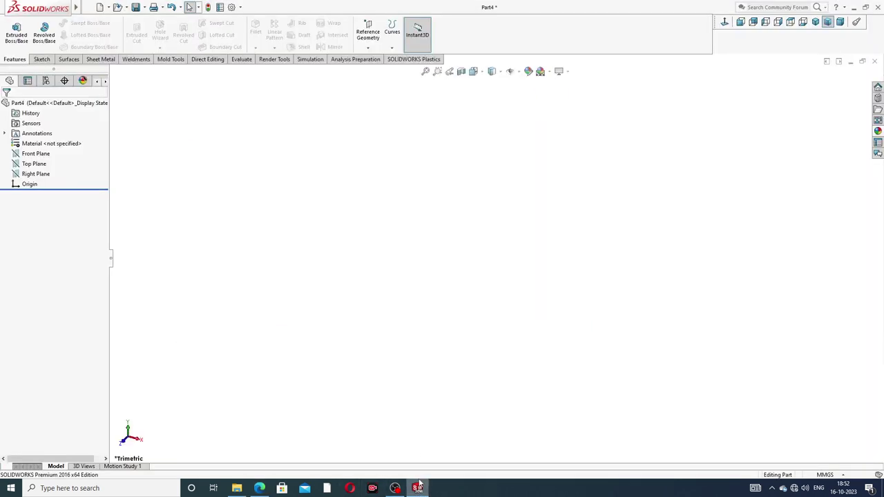
left_click(47, 155)
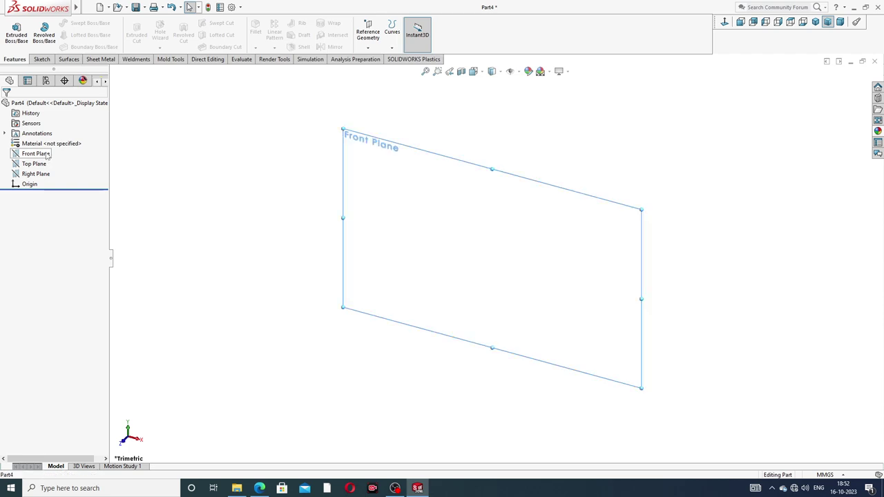
left_click(52, 140)
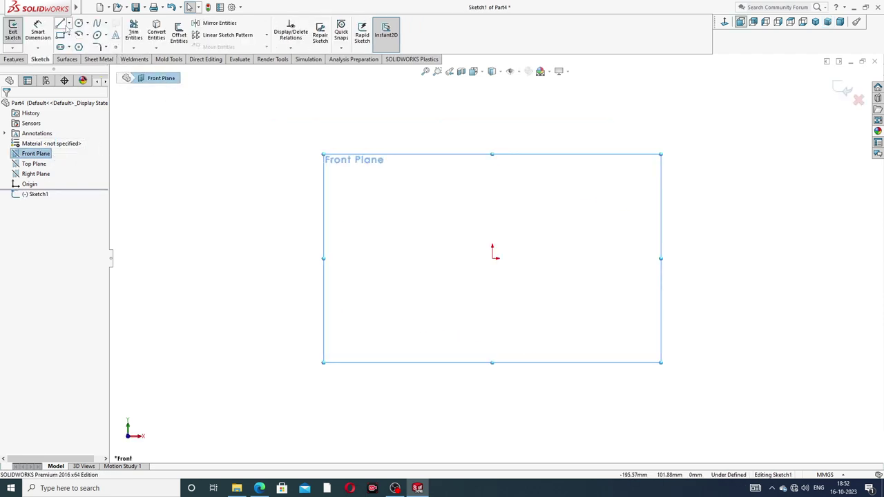
left_click(69, 23)
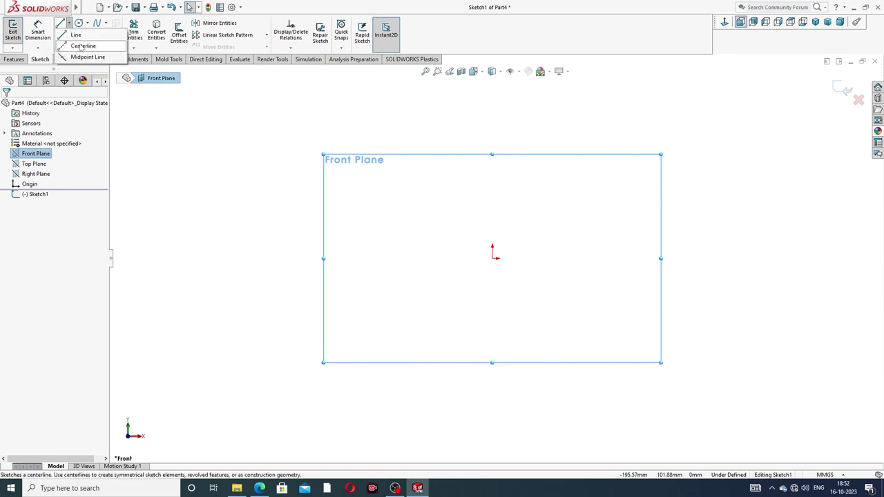
left_click(78, 44)
left_click(492, 118)
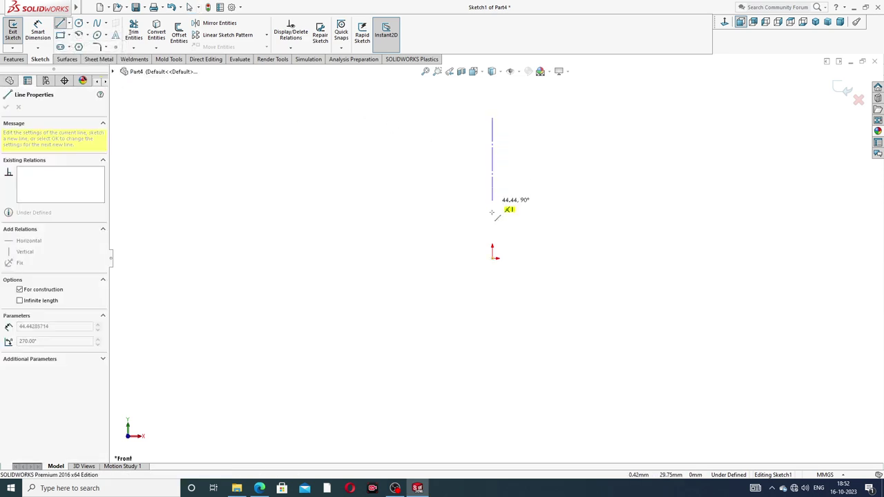
left_click(492, 259)
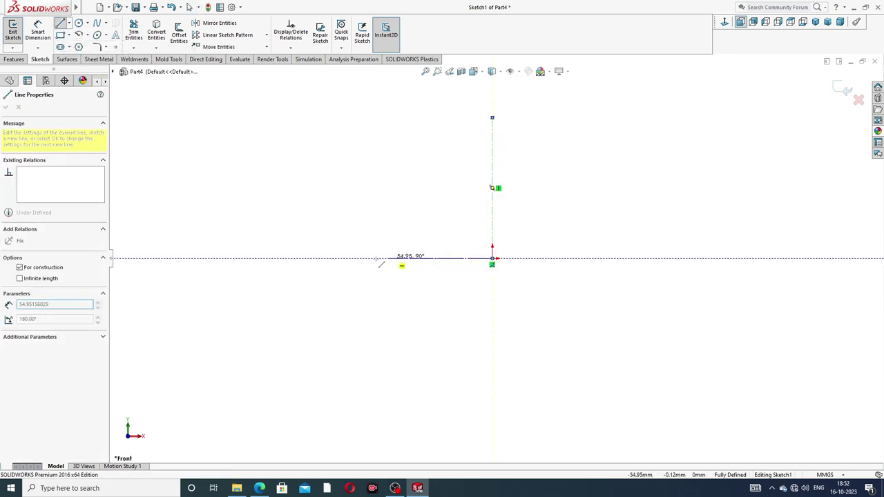
left_click(273, 258)
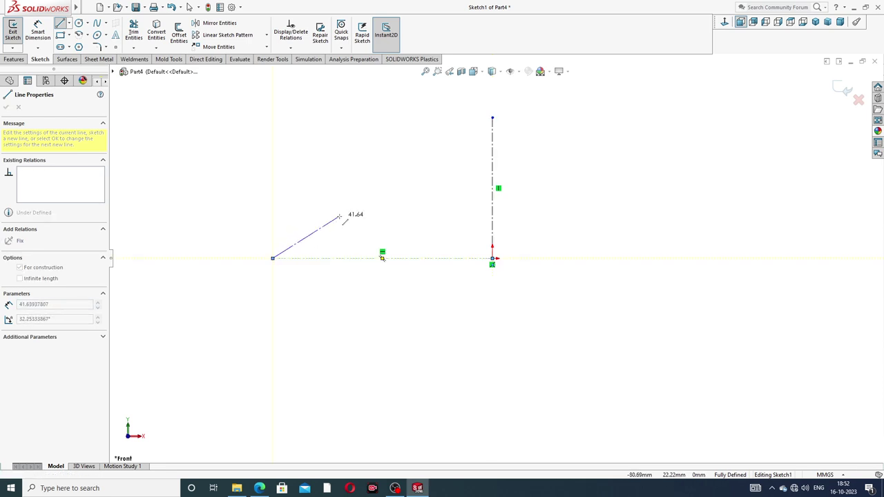
right_click(339, 217)
left_click(360, 225)
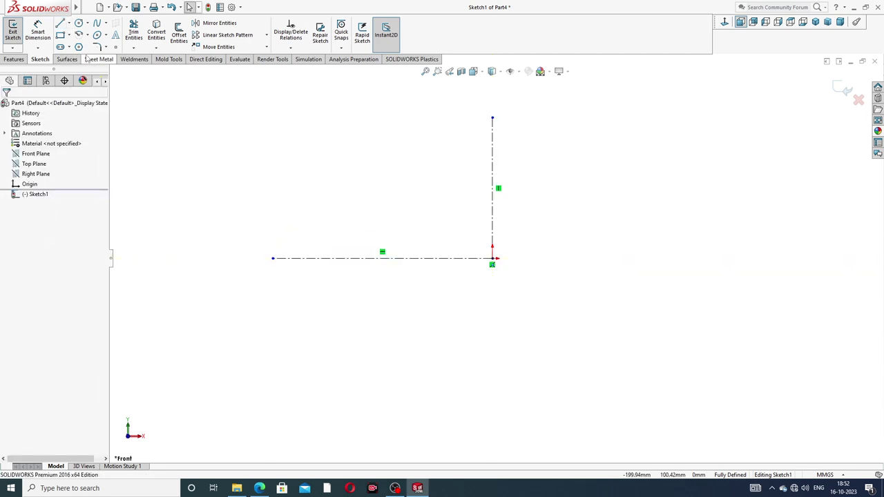
Step: Draw a slanted line down to the horizontal centerline's left end and a short horizontal base line
left_click(60, 23)
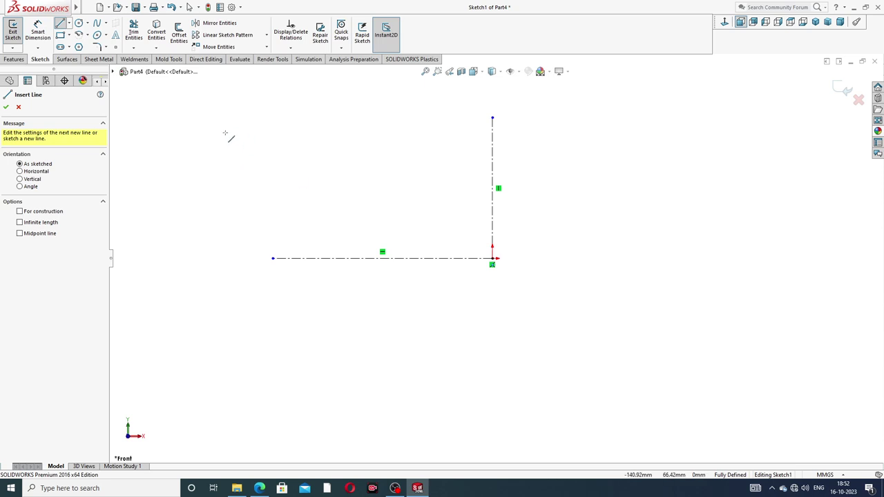
left_click(226, 133)
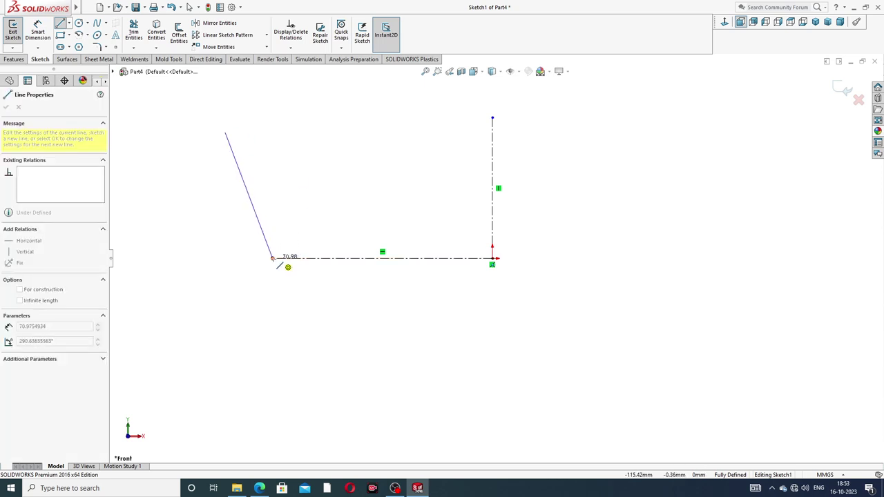
left_click(274, 258)
left_click(328, 259)
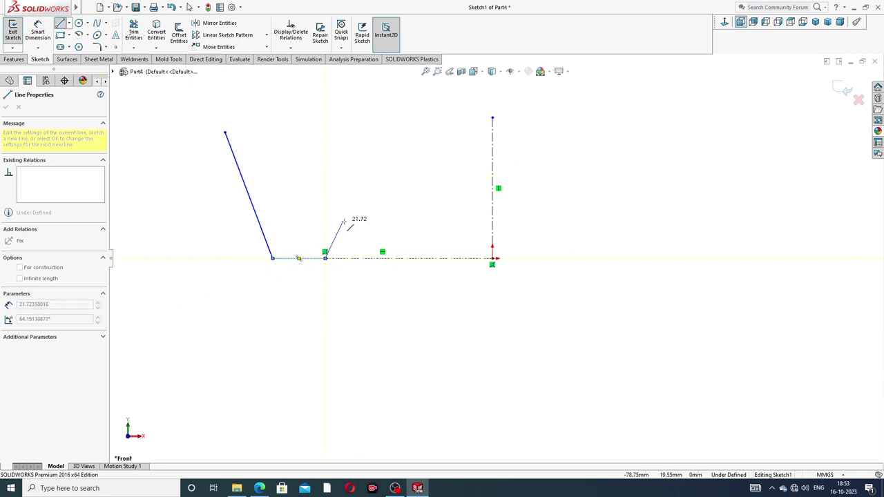
right_click(343, 223)
left_click(364, 232)
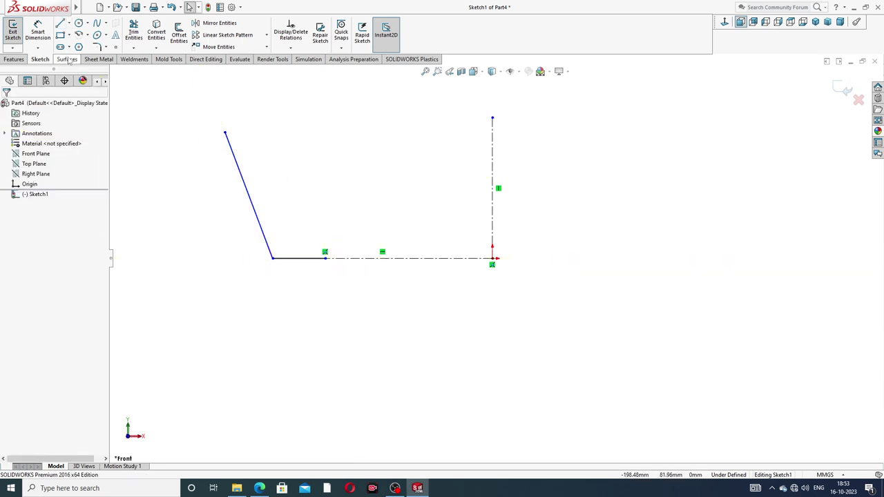
left_click(38, 31)
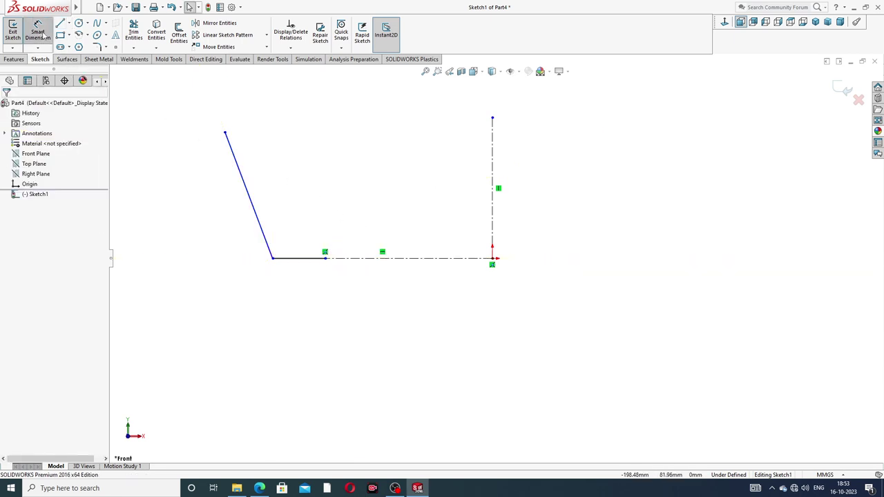
Step: Dimension the slanted line's top 27.5 from the centerline and the base line 3.5 long
left_click(226, 133)
left_click(492, 146)
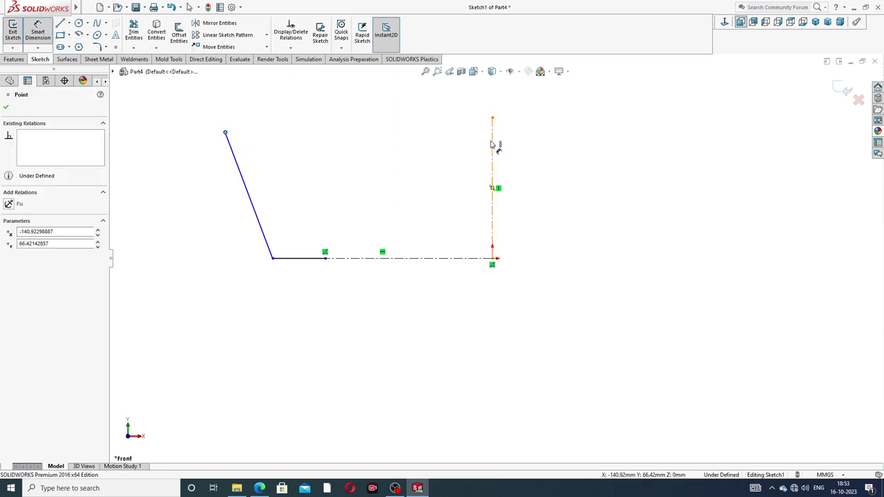
left_click(388, 123)
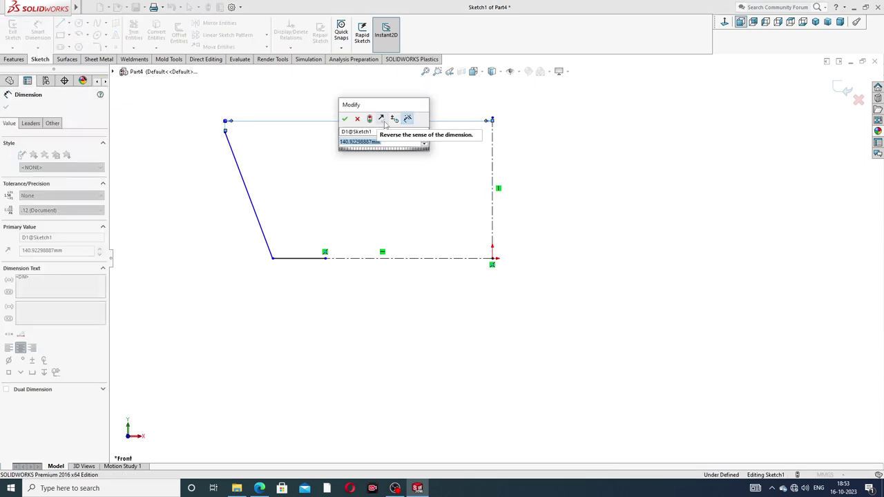
type("27.5")
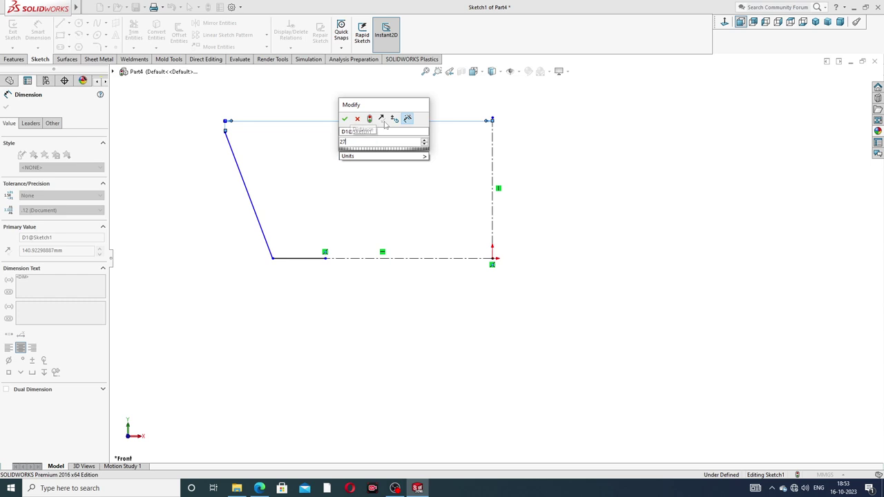
key("Return")
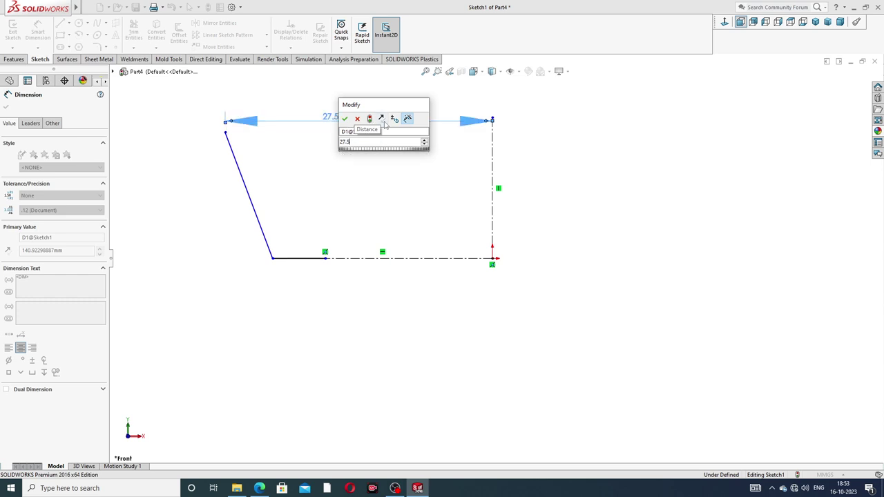
left_click(310, 258)
left_click(300, 287)
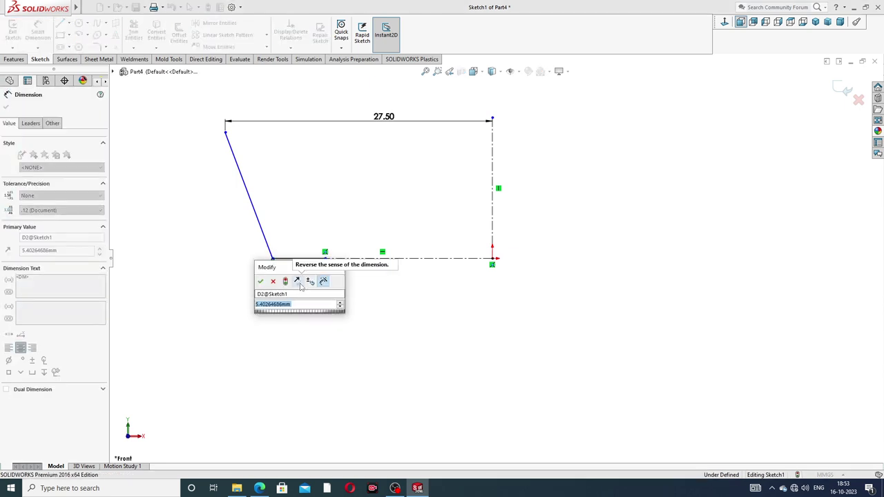
type("3.5")
key("Return")
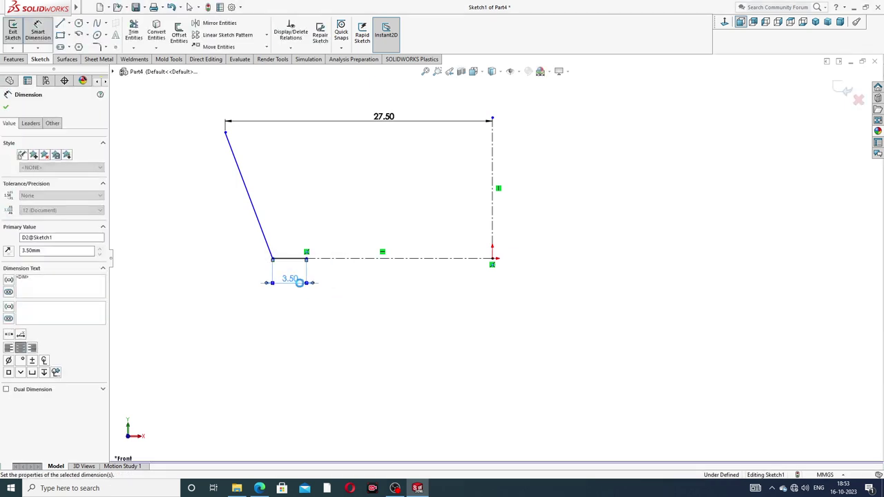
Step: Add the 16.23 profile height and a 102.78° angle between the slanted and base lines
left_click(226, 132)
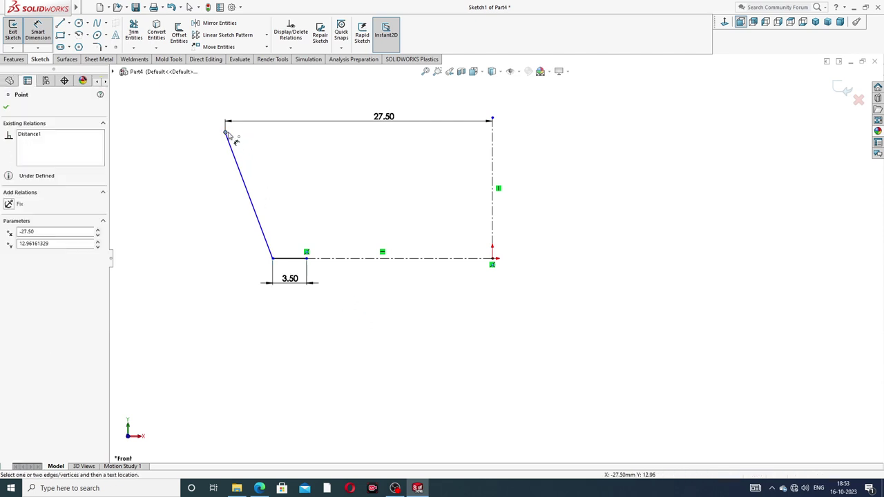
left_click(272, 259)
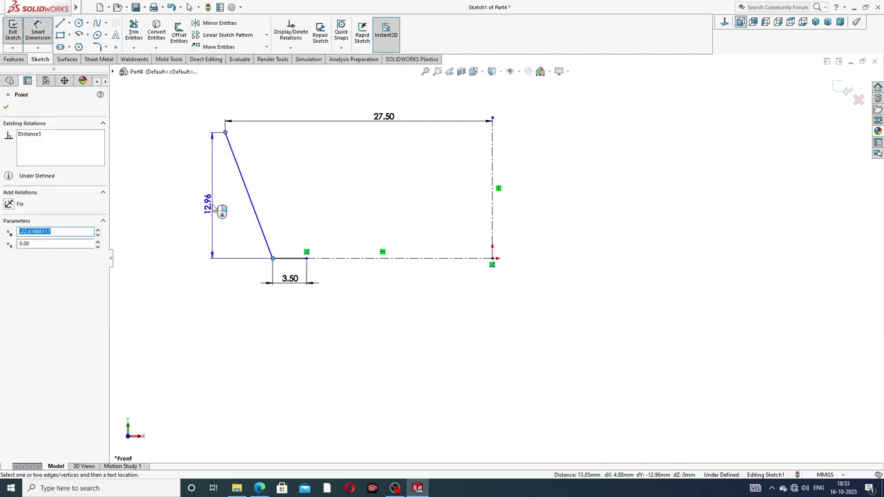
left_click(220, 211)
type("1")
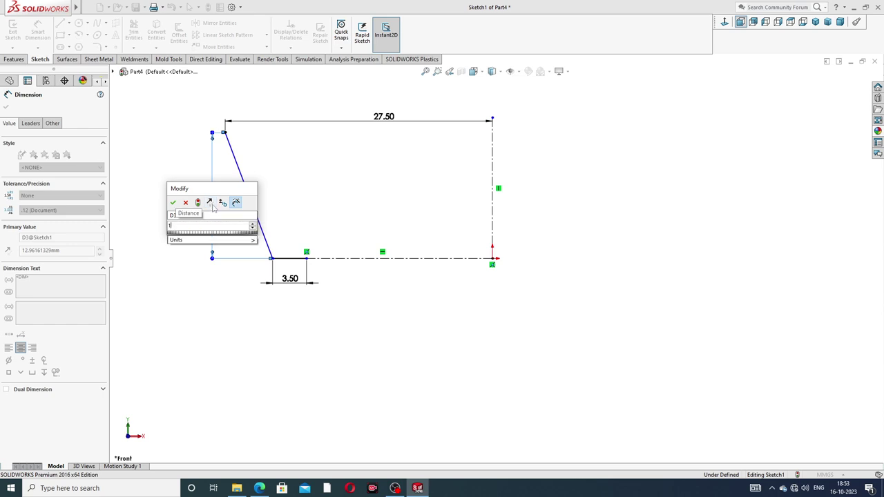
type("6.23")
key("Return")
left_click(332, 172)
scroll(328, 173, "down", 2)
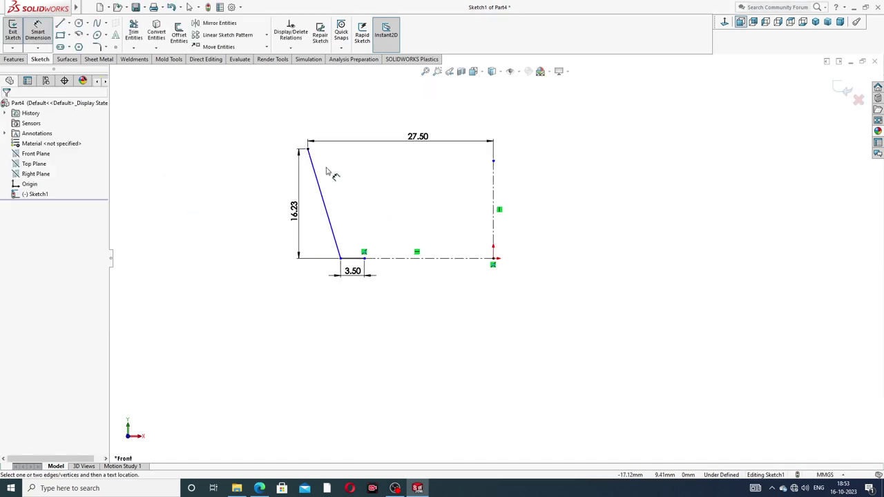
scroll(353, 245, "up", 1)
scroll(356, 250, "up", 2)
left_click(373, 273)
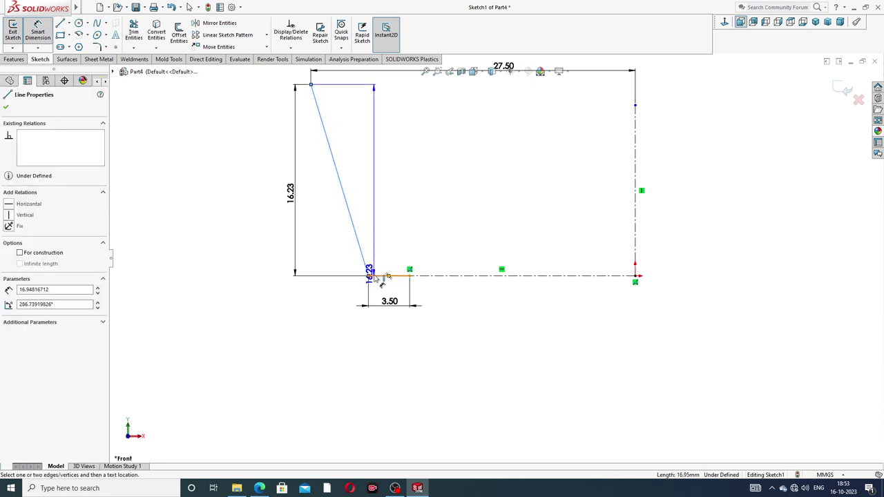
left_click(376, 277)
left_click(387, 254)
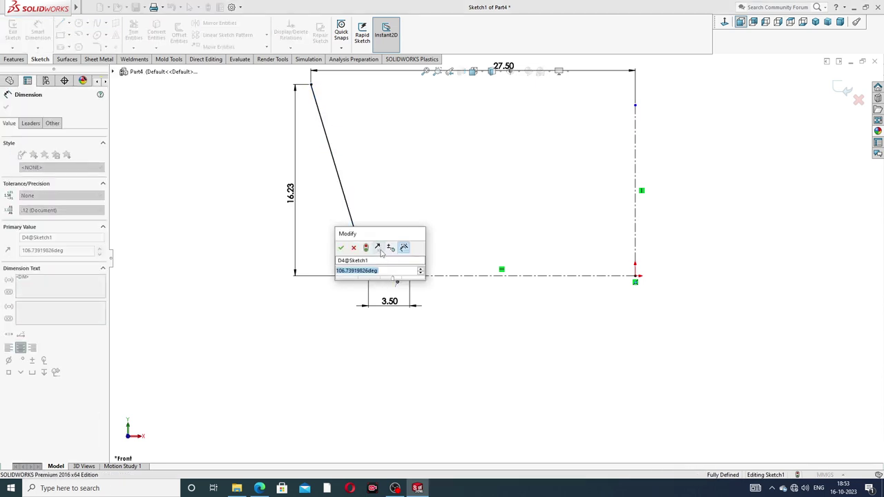
type("1")
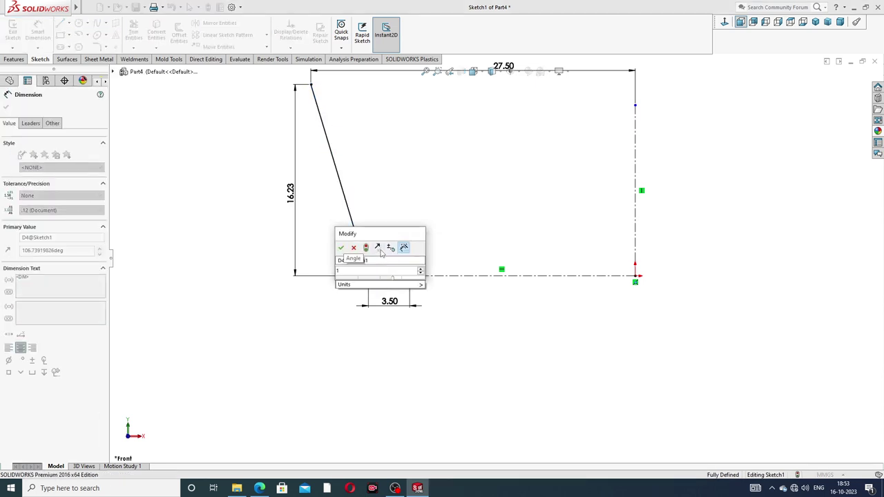
type("02.")
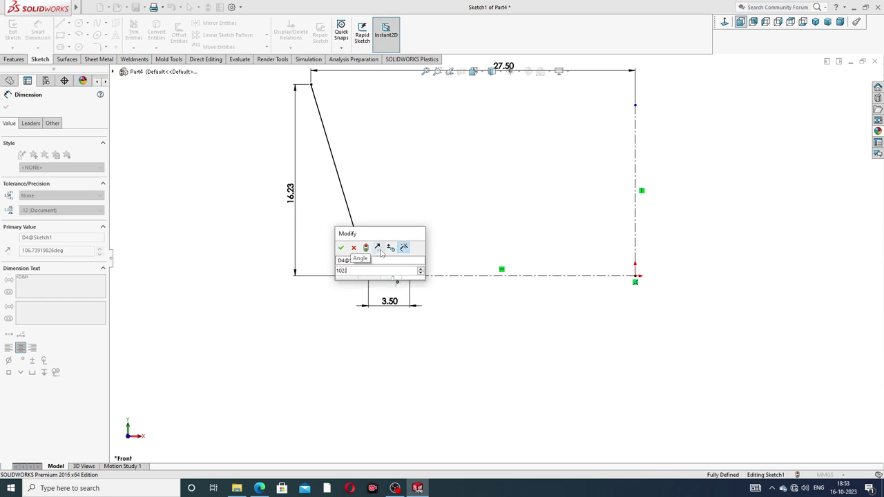
type("78")
key("Return")
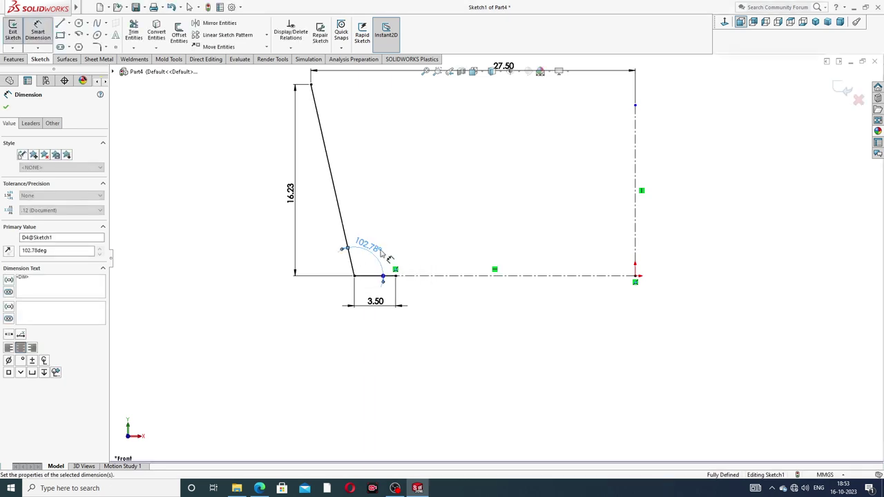
left_click_drag(369, 245, 391, 238)
left_click(445, 218)
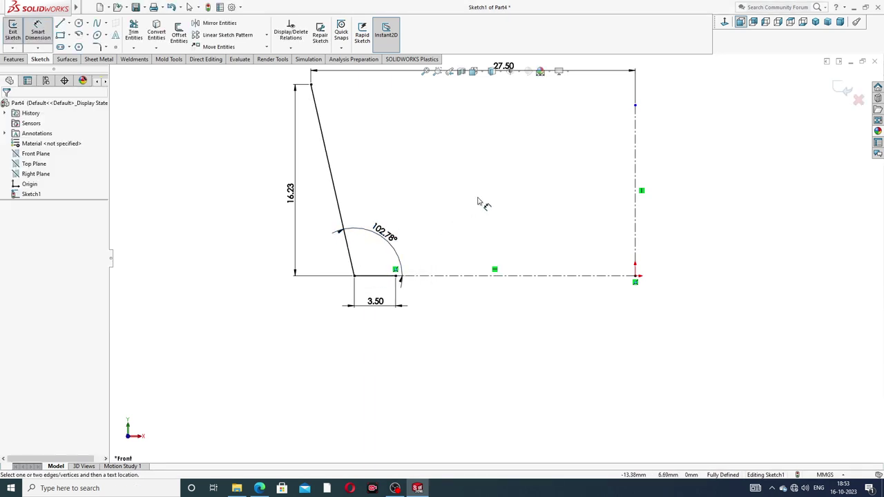
scroll(478, 202, "up", 2)
left_click(259, 489)
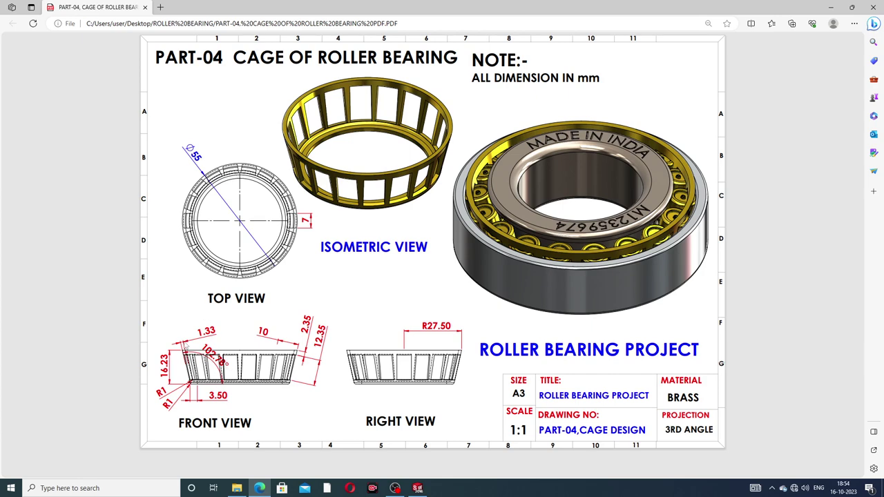
left_click(259, 489)
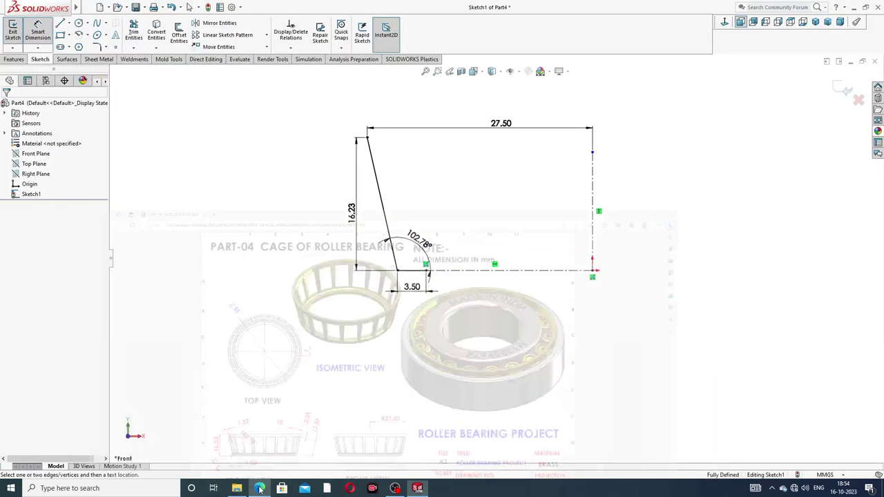
Step: Add a 1 mm sketch fillet at the slanted line's base corner and move the R1 label aside
right_click(173, 111)
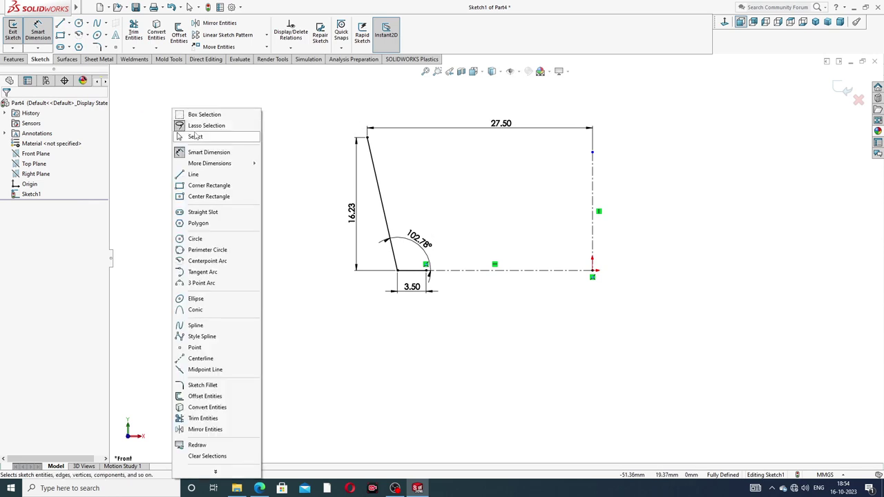
left_click(197, 136)
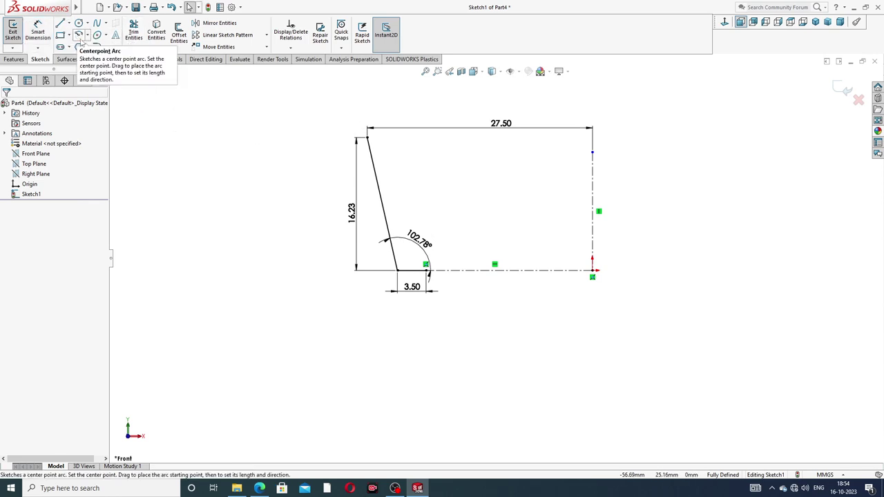
left_click(106, 47)
left_click(118, 60)
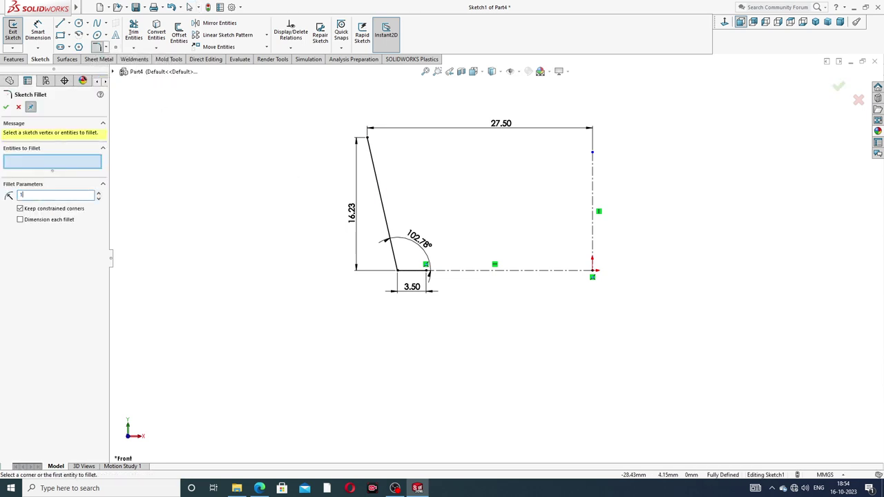
left_click(397, 270)
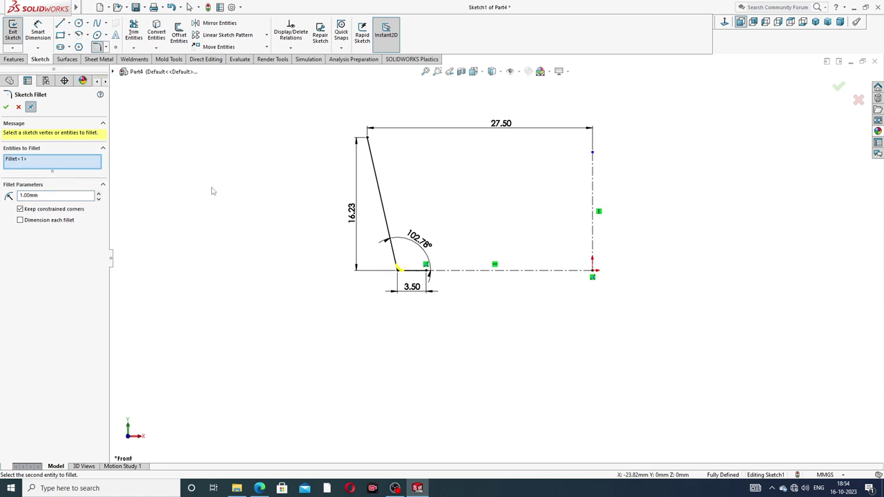
left_click(7, 107)
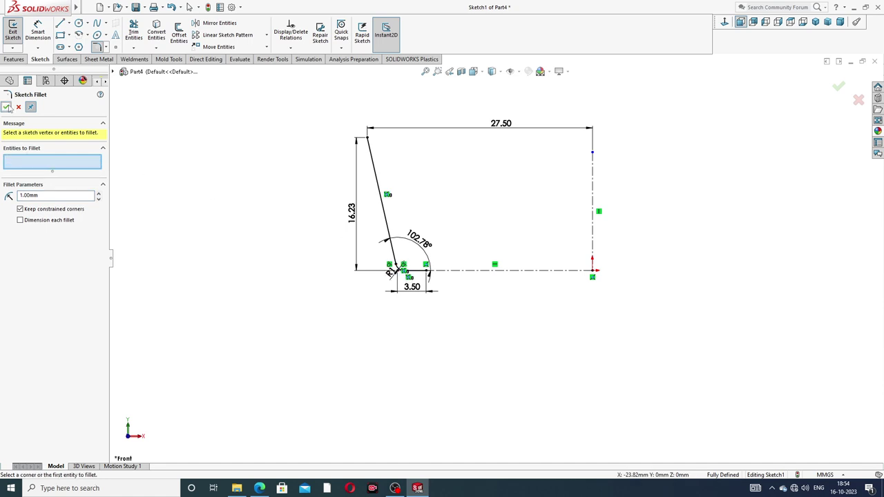
left_click(7, 107)
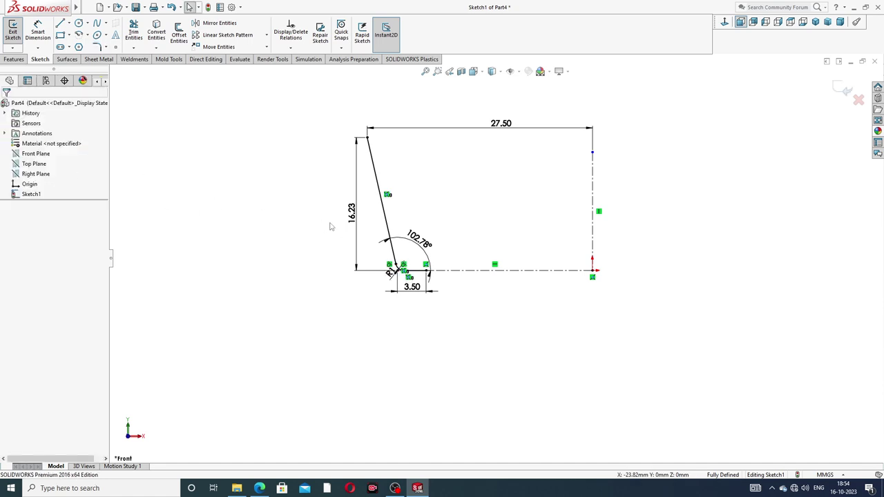
scroll(393, 261, "down", 2)
left_click_drag(413, 284, 386, 298)
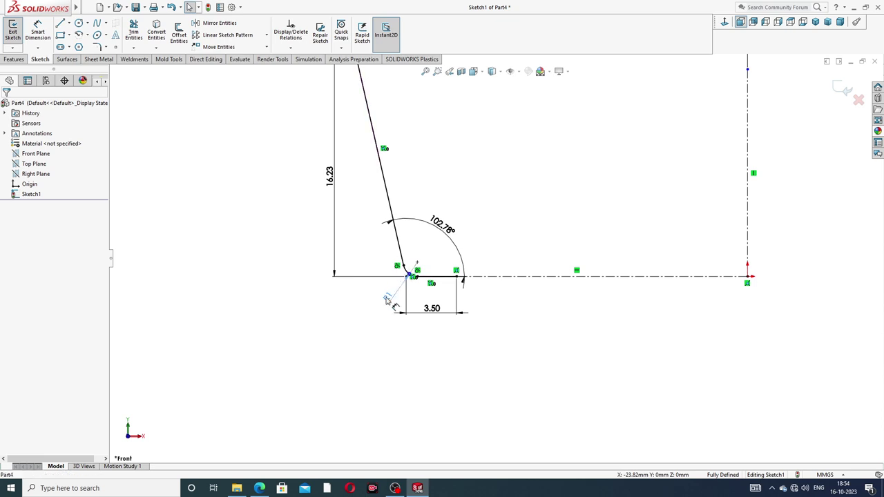
left_click(345, 301)
key("f")
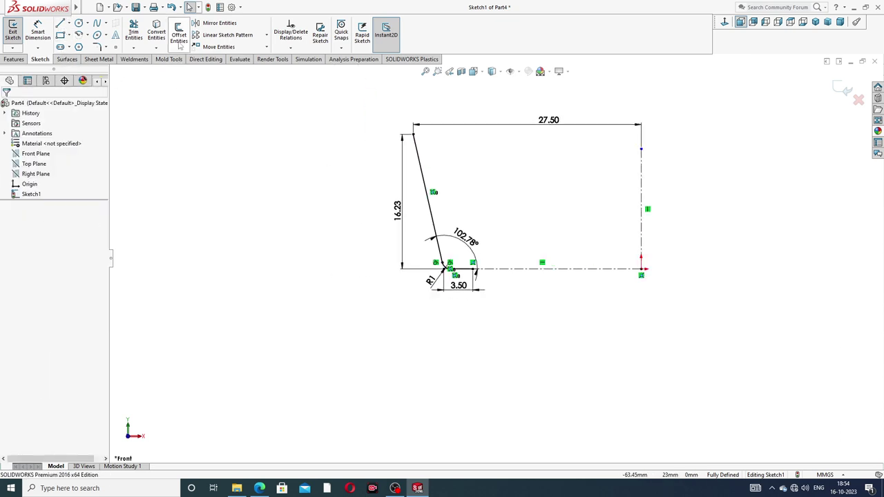
Step: Offset the slanted line 1.33 mm to its inner side with Offset Entities, reversed
left_click(156, 39)
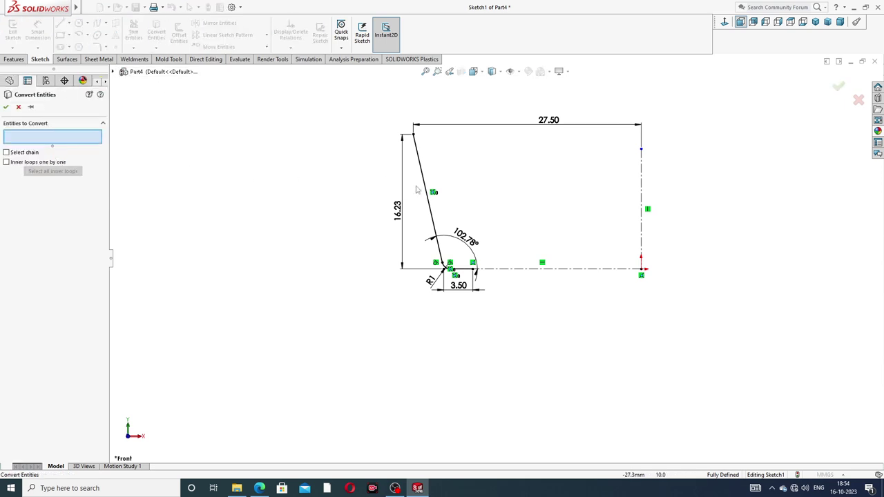
left_click(19, 107)
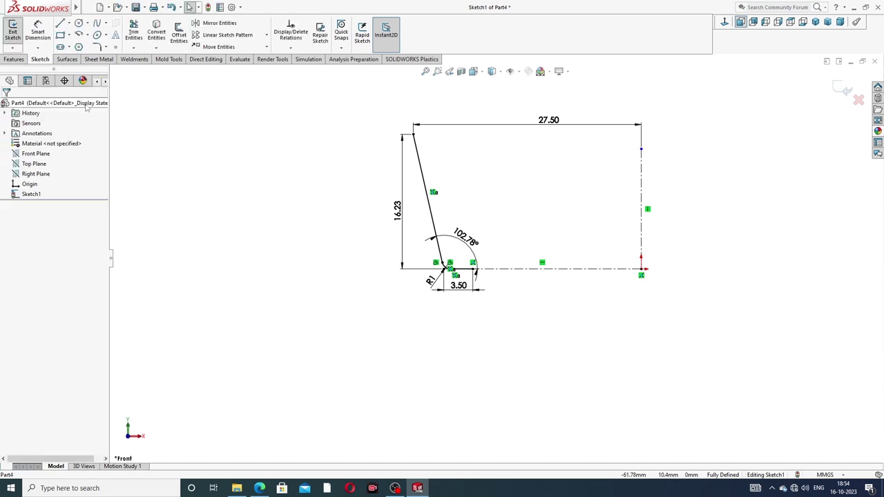
left_click(182, 36)
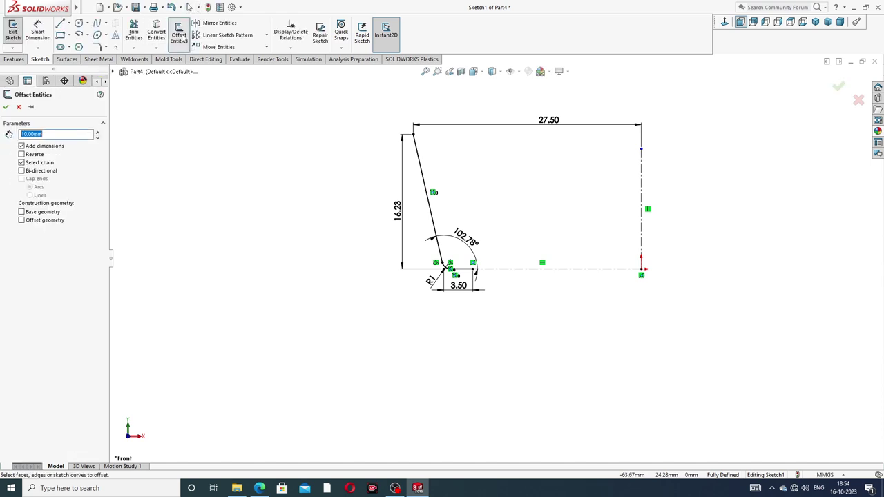
left_click(424, 181)
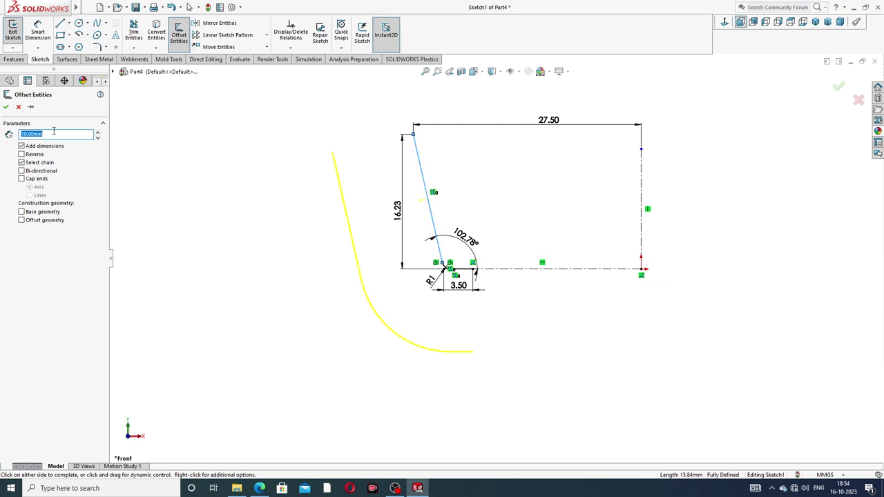
type("1.33")
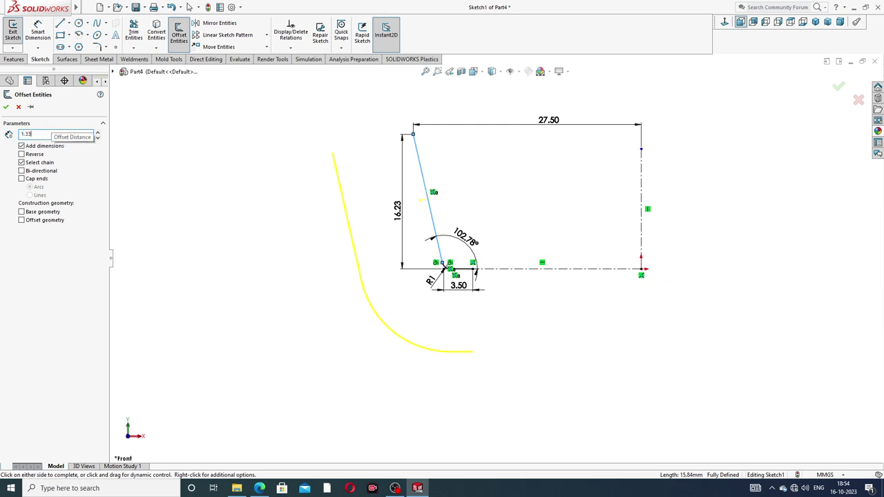
key("Return")
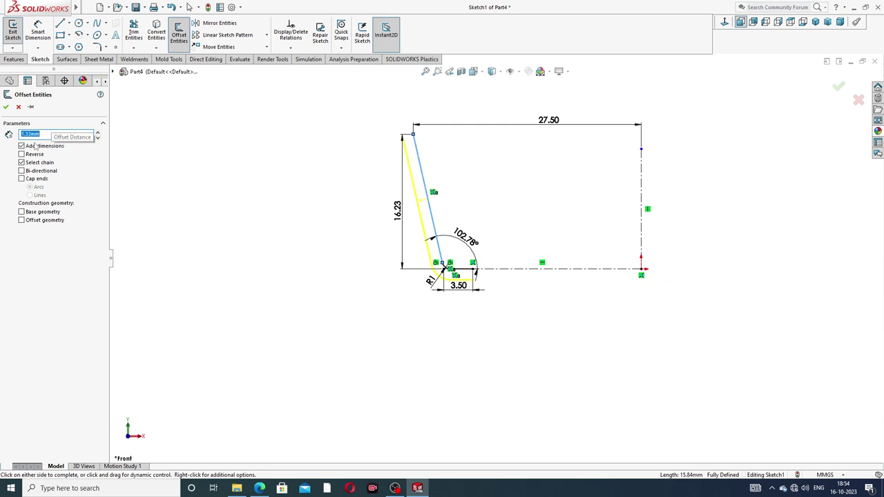
left_click(35, 156)
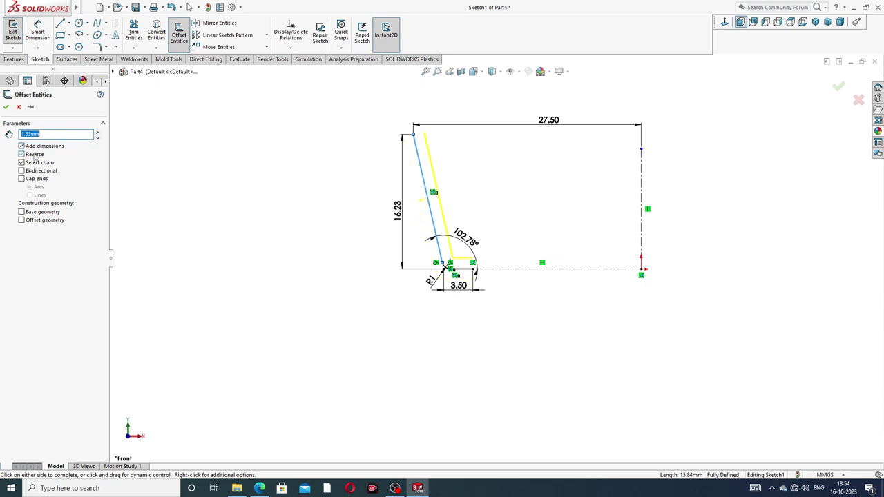
left_click(7, 108)
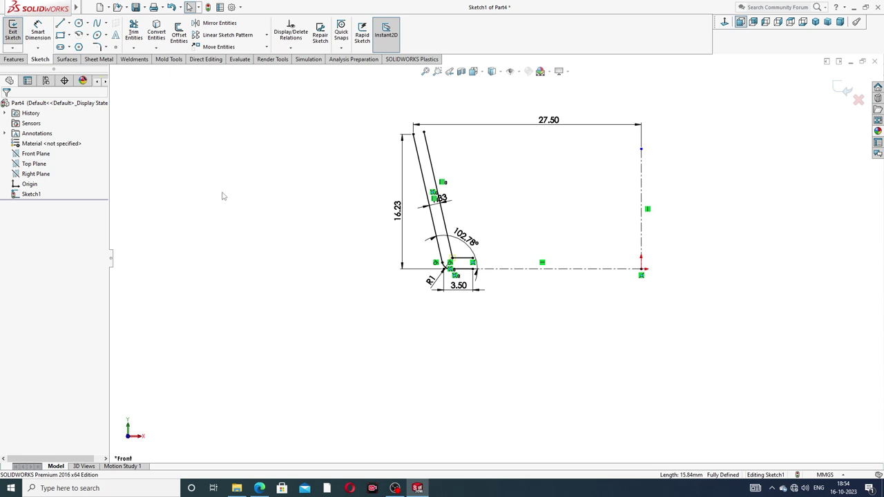
Step: Move the 1.33 dimension aside and draw a vertical line closing the bottom step to the centreline
left_click_drag(442, 198, 459, 196)
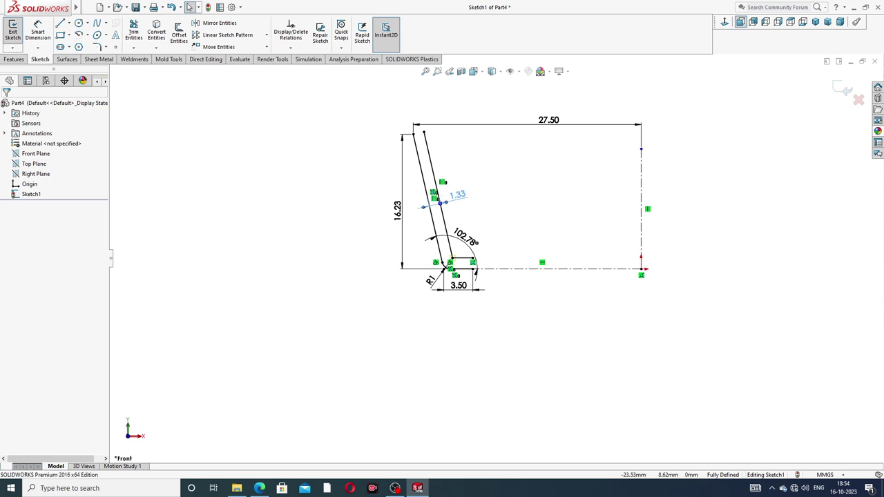
scroll(414, 266, "down", 1)
scroll(414, 266, "down", 2)
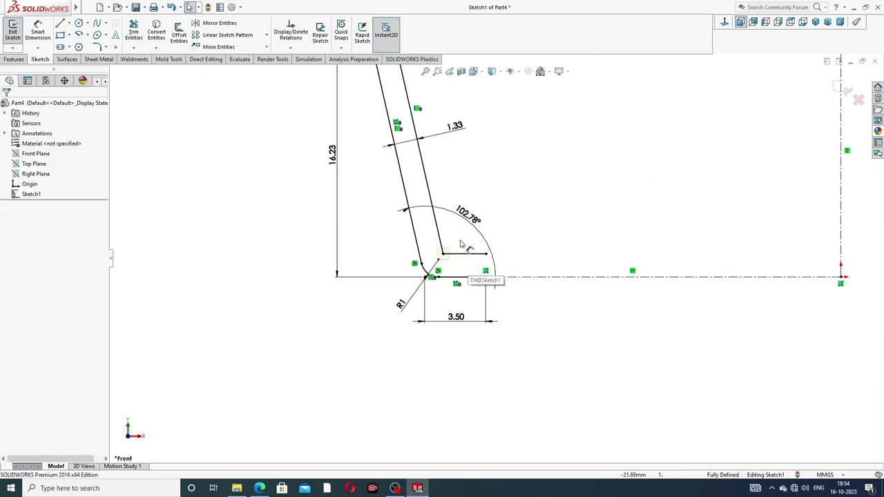
scroll(414, 266, "up", 2)
left_click(61, 24)
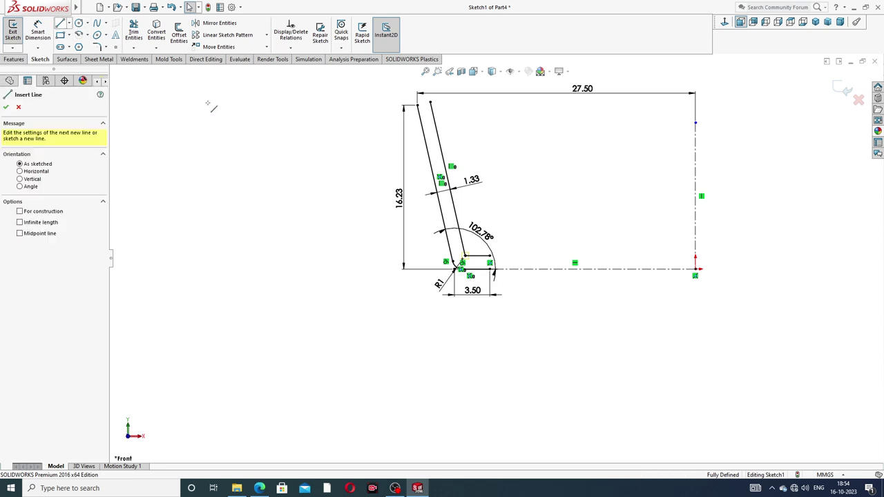
scroll(499, 261, "down", 2)
scroll(498, 262, "down", 2)
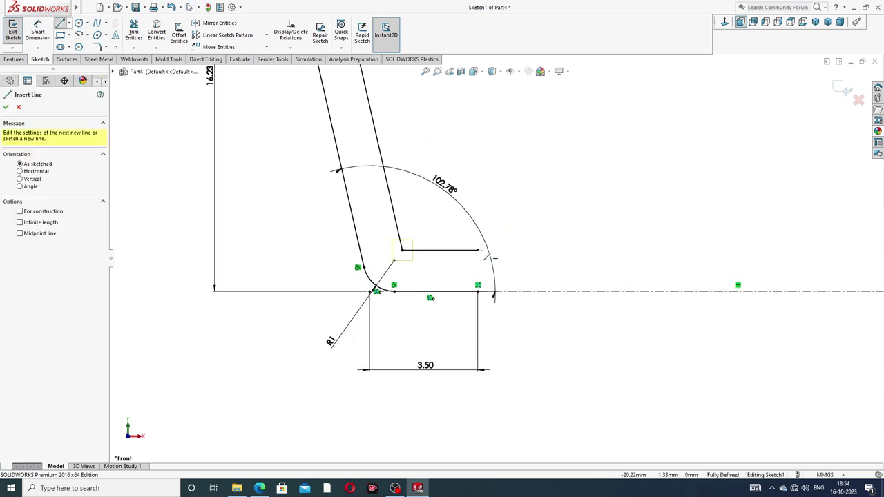
left_click(479, 251)
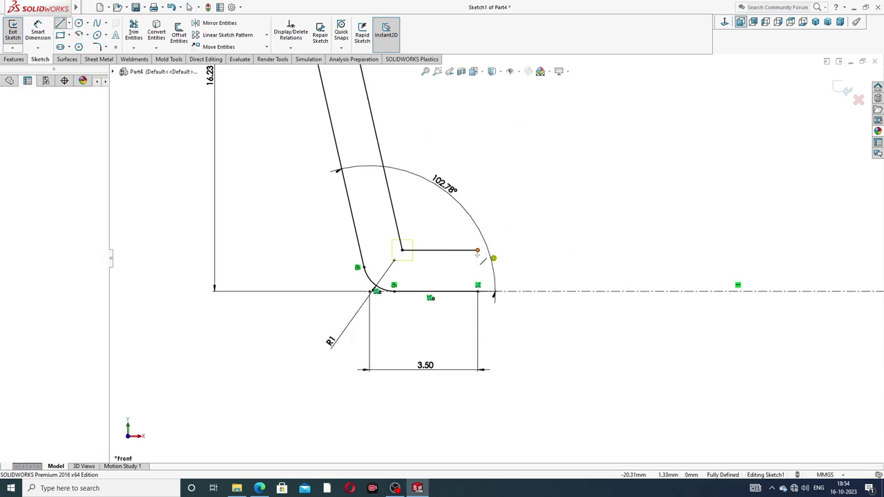
left_click(478, 291)
scroll(499, 257, "up", 3)
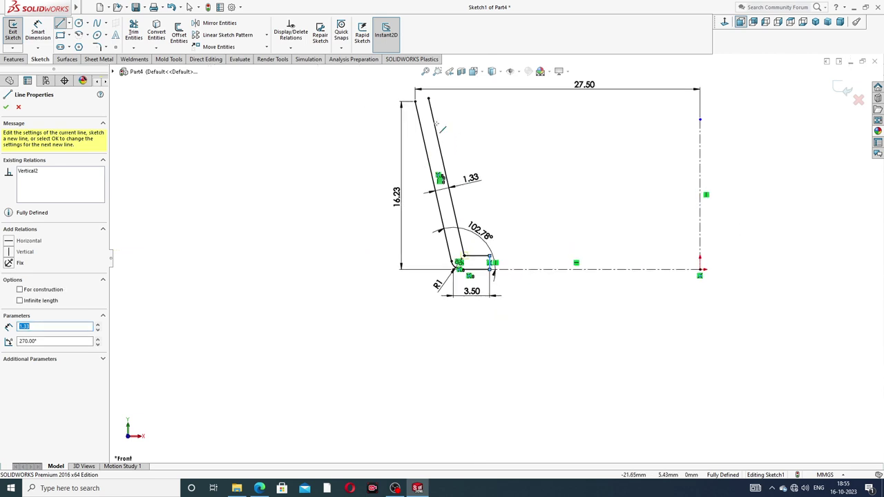
scroll(433, 116, "down", 2)
scroll(433, 116, "down", 2)
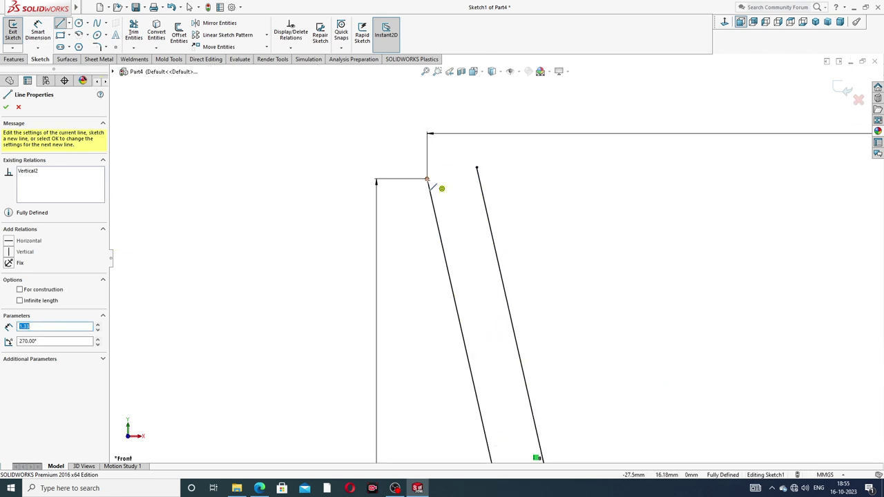
Step: Join the tops of both slanted lines with a horizontal line and trim the leftover stub
left_click(427, 179)
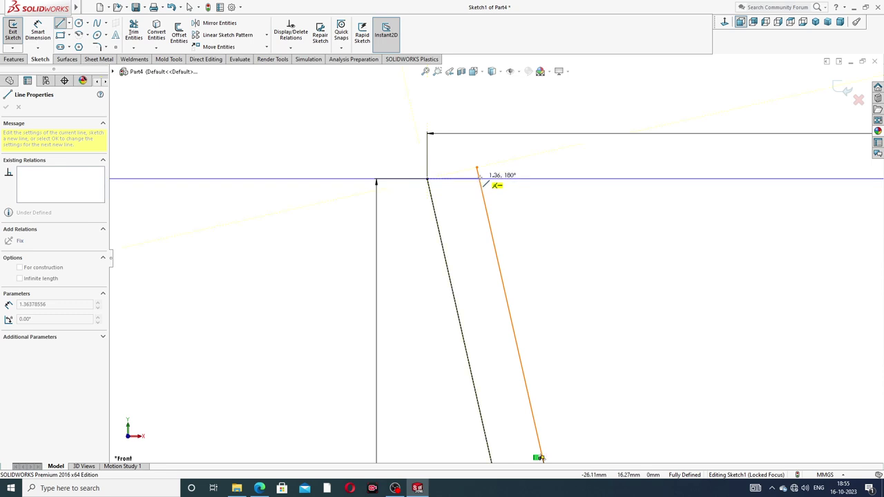
left_click(482, 181)
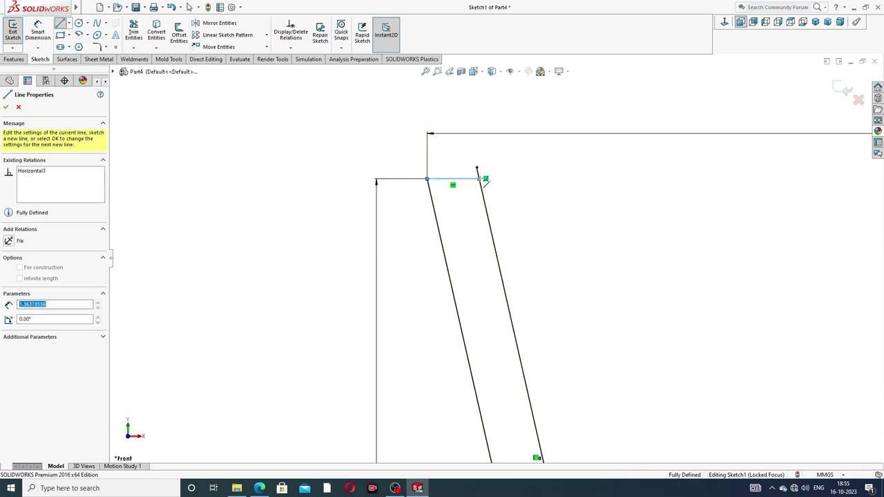
right_click(517, 166)
left_click(531, 173)
scroll(486, 179, "down", 2)
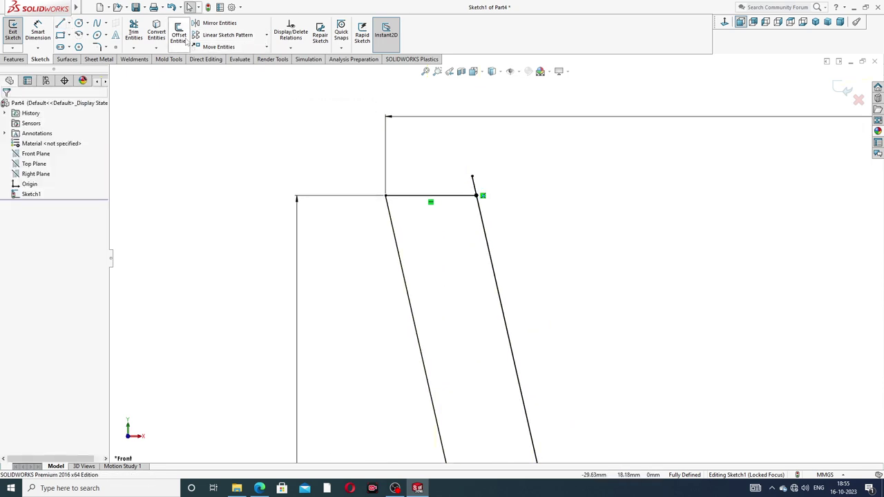
left_click(134, 32)
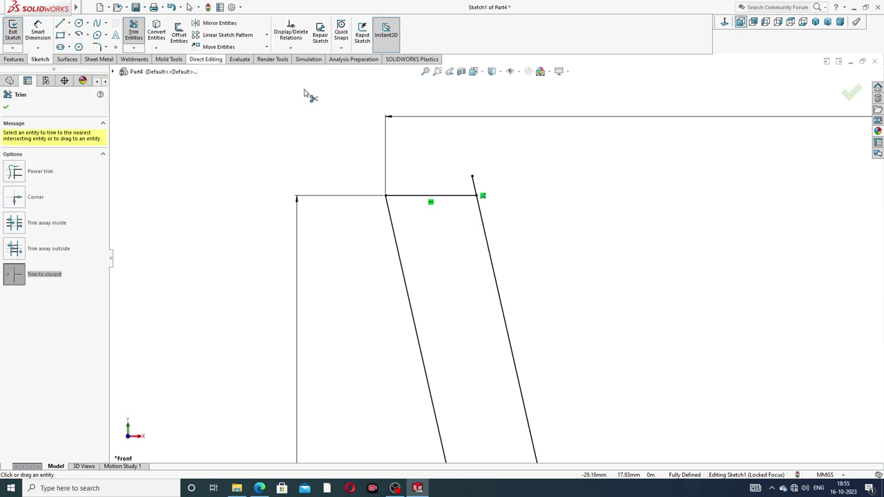
left_click(474, 184)
scroll(478, 200, "down", 2)
scroll(449, 181, "up", 3)
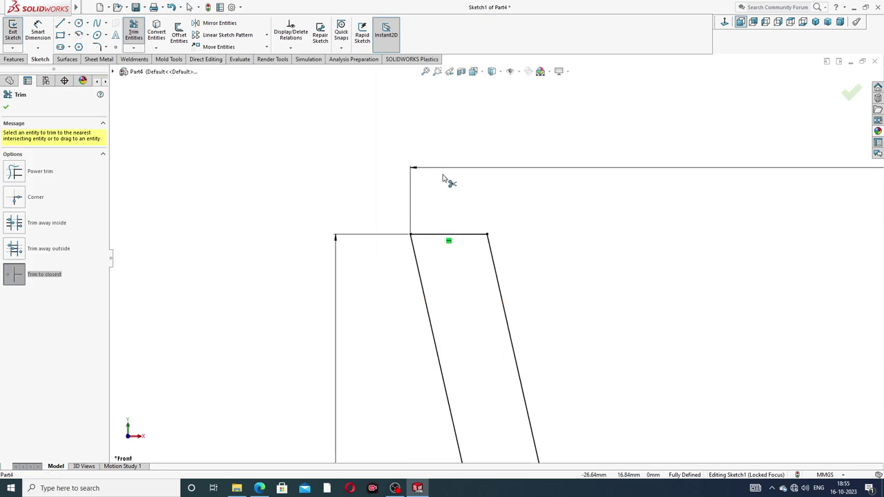
scroll(442, 183, "up", 2)
scroll(479, 223, "up", 2)
scroll(478, 223, "up", 2)
scroll(558, 385, "up", 1)
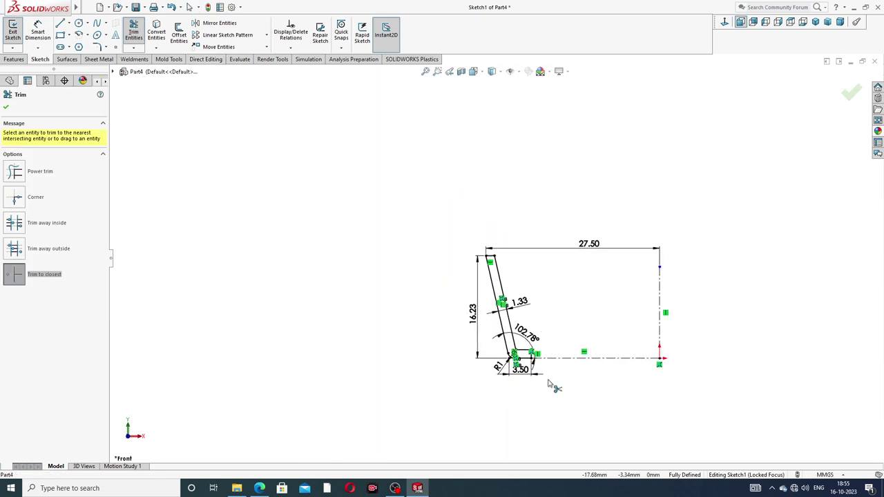
scroll(525, 332, "down", 1)
Step: Add an R1 sketch fillet at the corner between the offset slanted line and short horizontal line
right_click(340, 206)
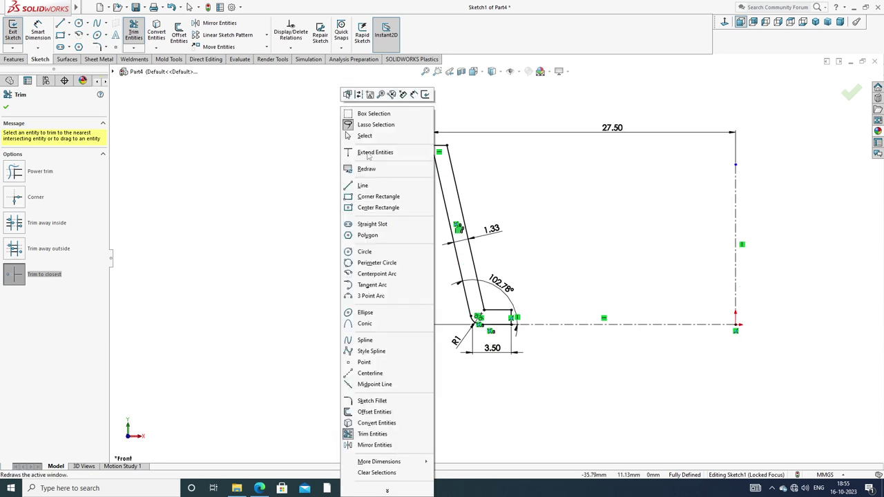
left_click(372, 138)
left_click(102, 48)
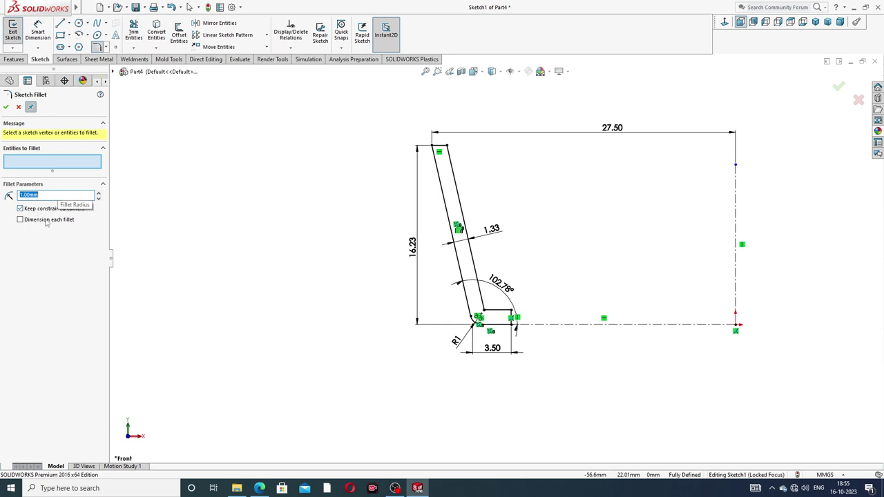
scroll(470, 324, "down", 3)
scroll(503, 275, "down", 1)
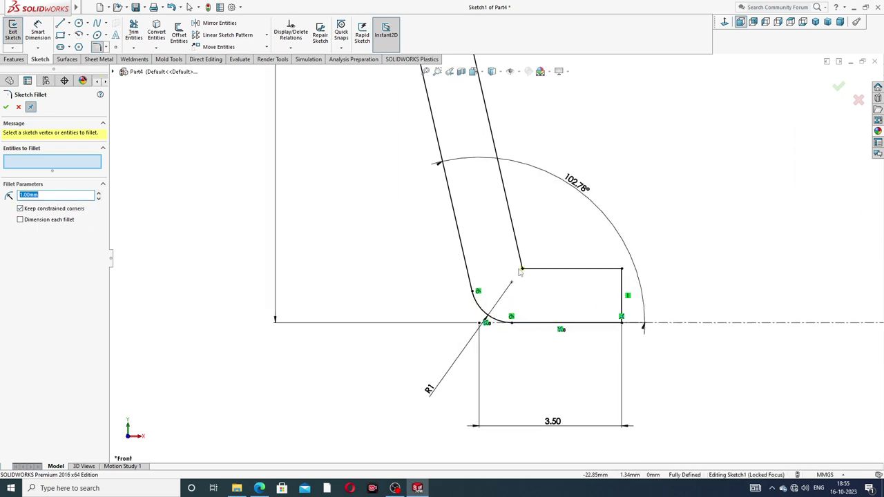
left_click(521, 270)
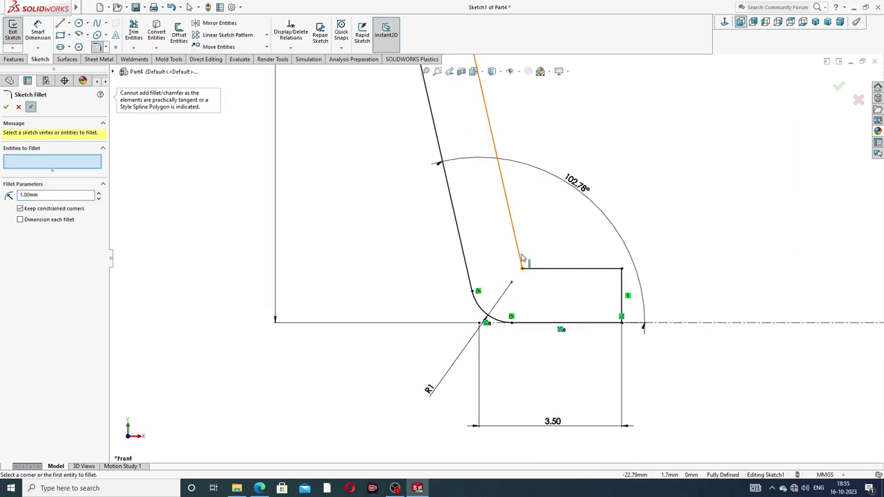
left_click(523, 266)
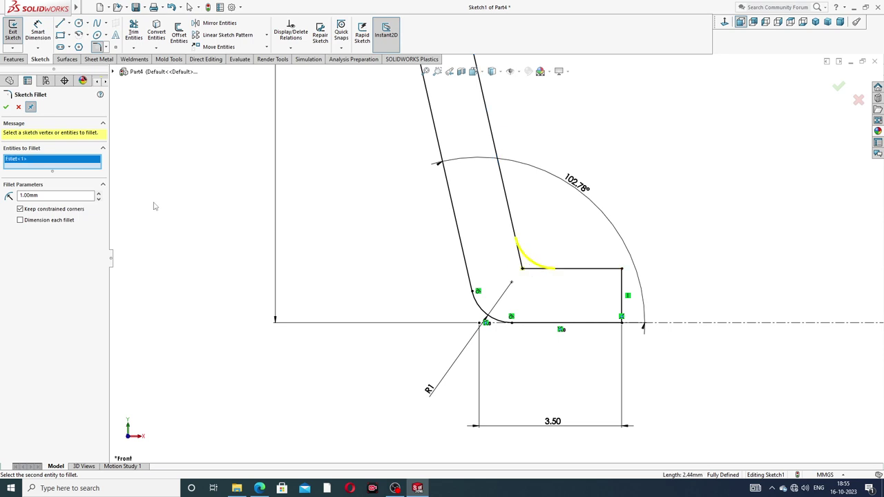
left_click(6, 107)
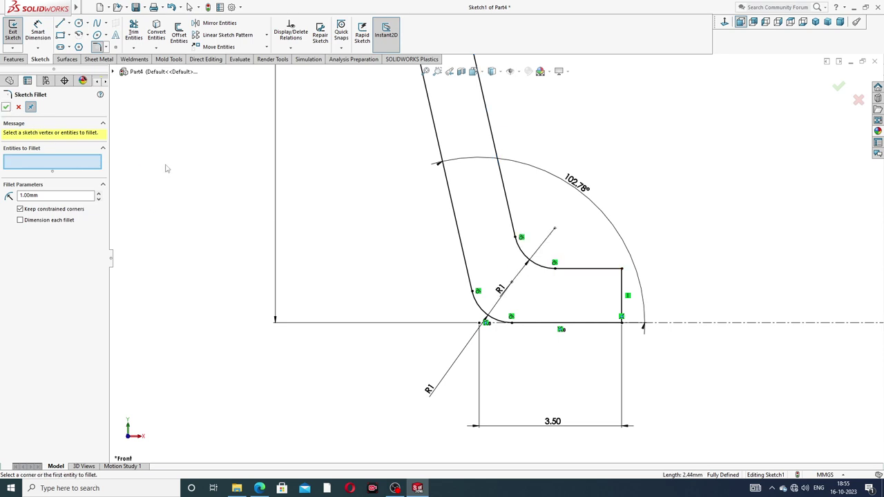
left_click(7, 108)
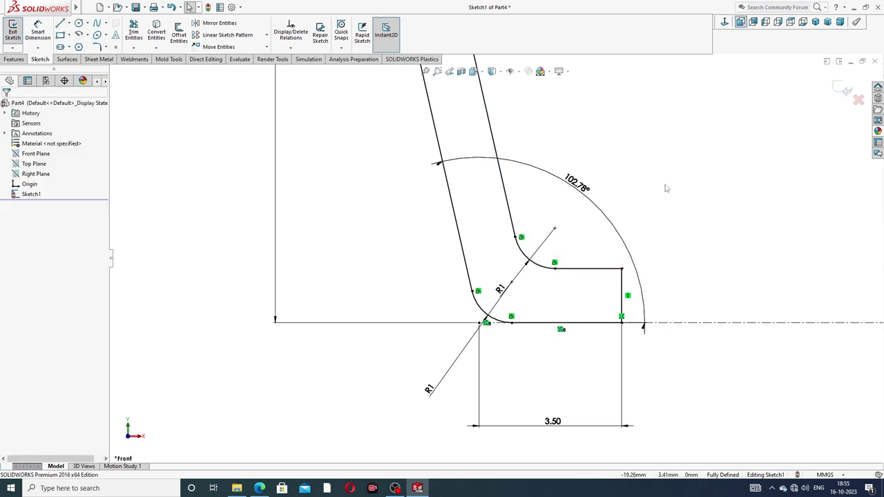
Step: Reposition the two R1, 3.50, 102.78° and 27.50 dimensions neatly around the profile
left_click_drag(511, 295, 506, 272)
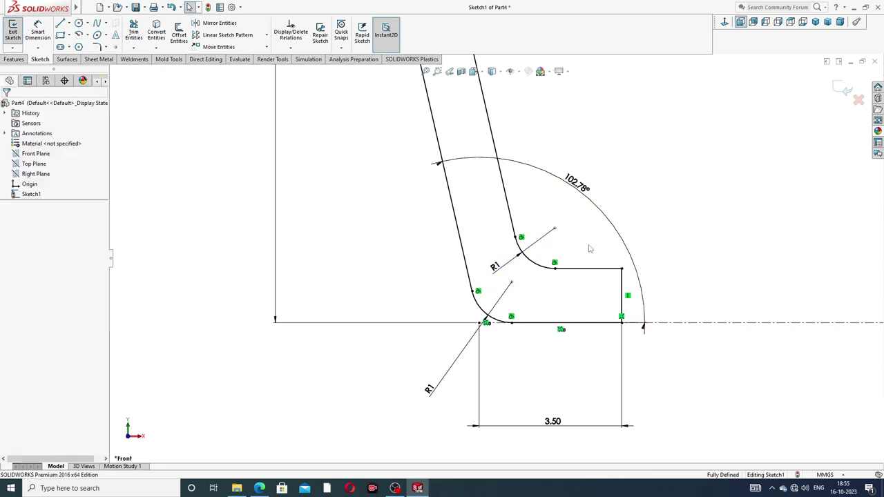
left_click_drag(429, 389, 431, 364)
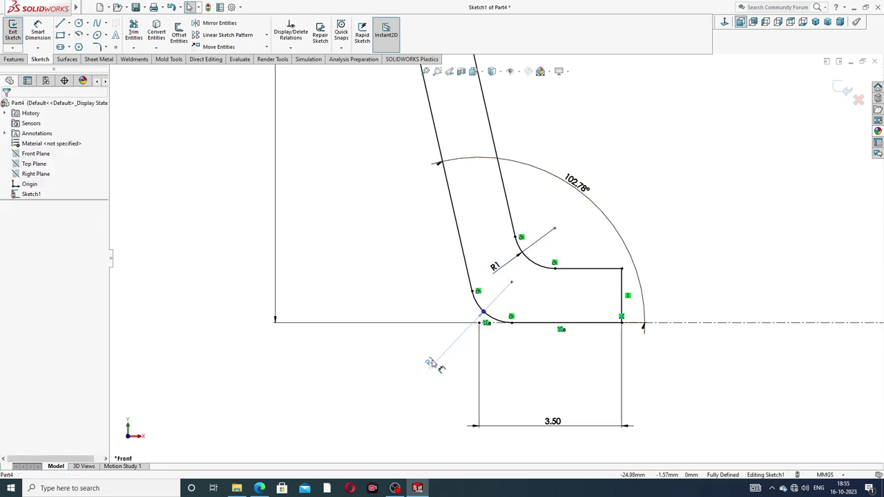
left_click(669, 206)
scroll(668, 205, "up", 3)
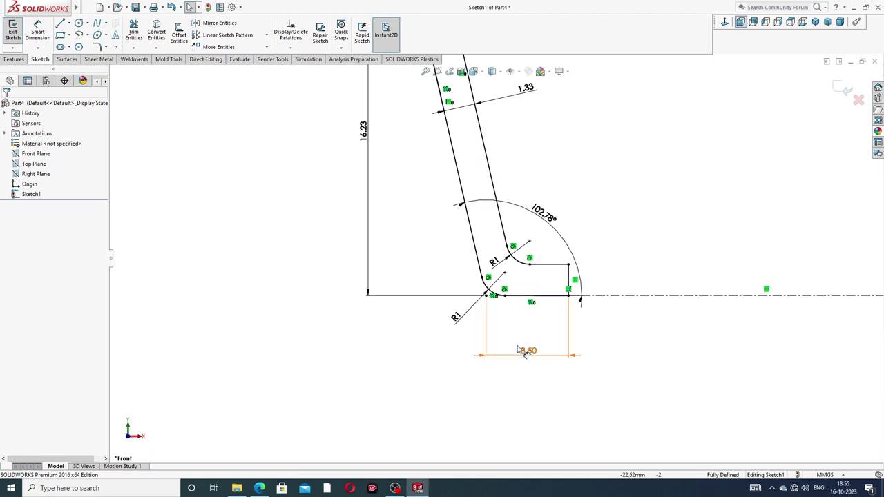
left_click_drag(523, 350, 514, 331)
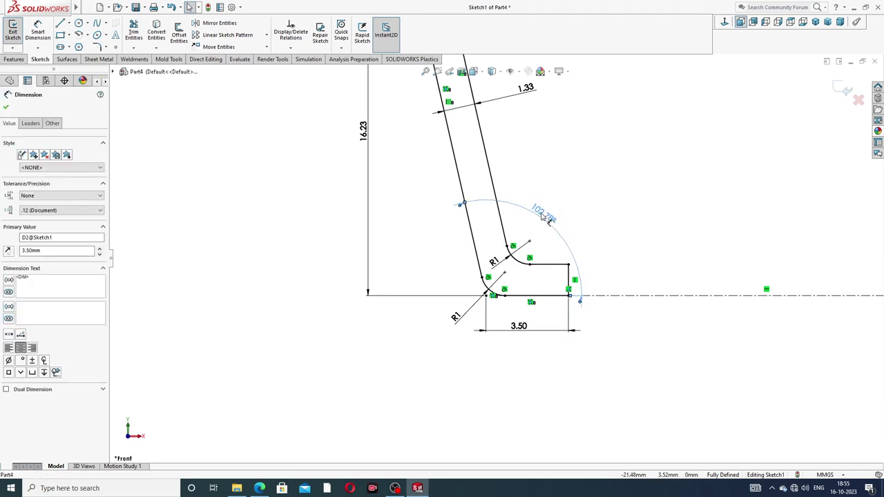
left_click_drag(544, 214, 553, 210)
left_click(632, 206)
scroll(641, 152, "up", 2)
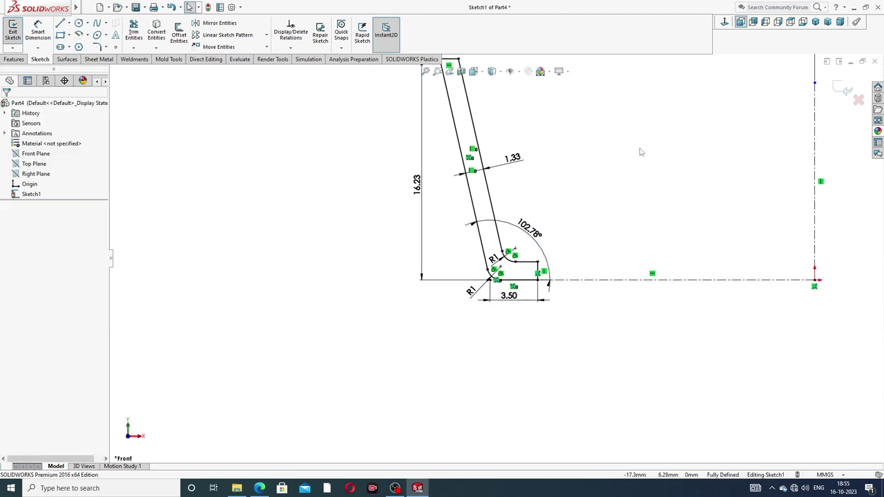
scroll(641, 152, "up", 1)
left_click_drag(623, 115, 610, 115)
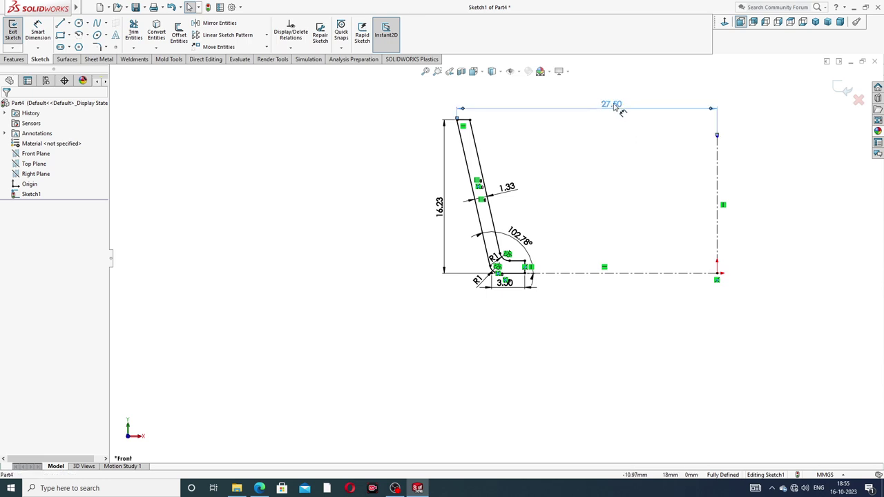
left_click(747, 125)
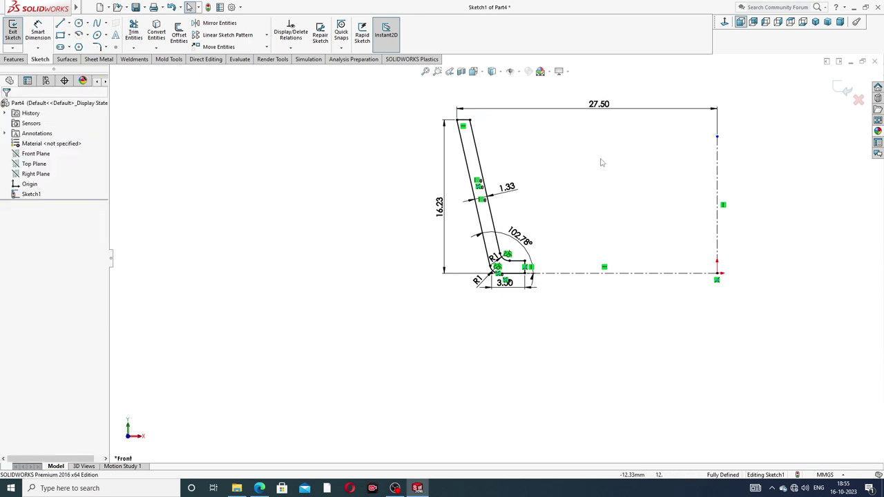
scroll(599, 163, "down", 2)
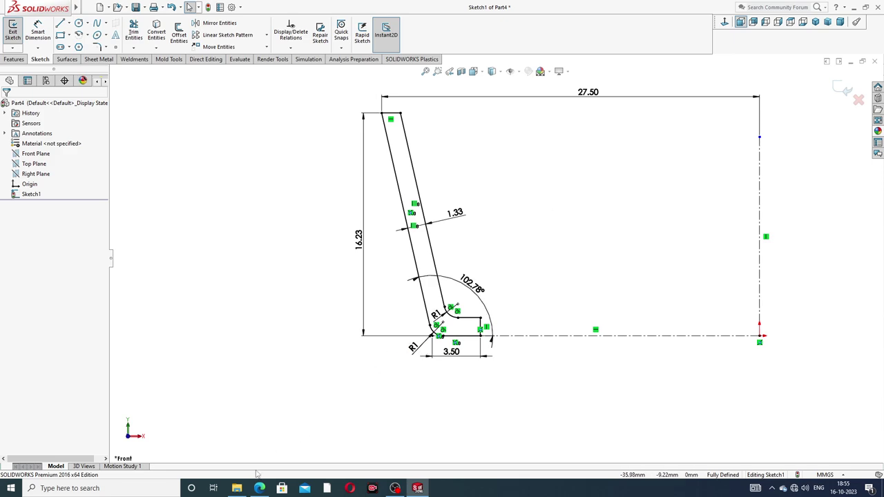
Step: Check the reference drawing PDF, then start a Revolved Boss/Base on the sketch
left_click(279, 465)
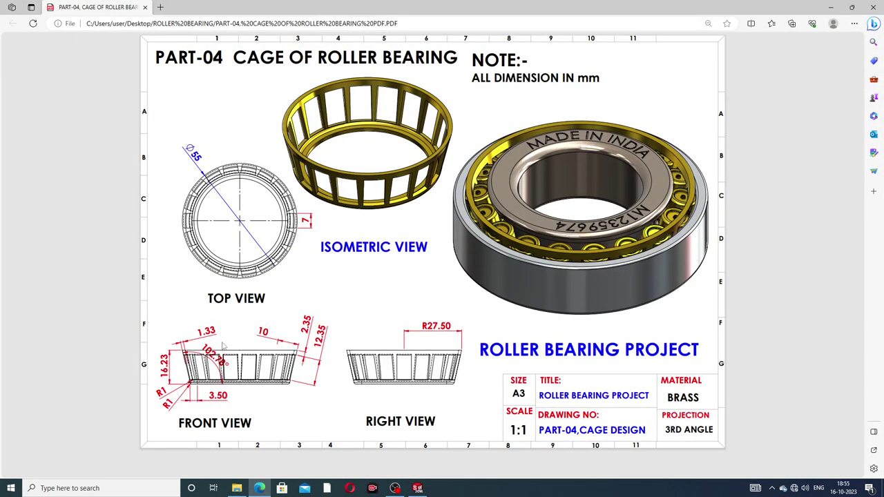
left_click(261, 488)
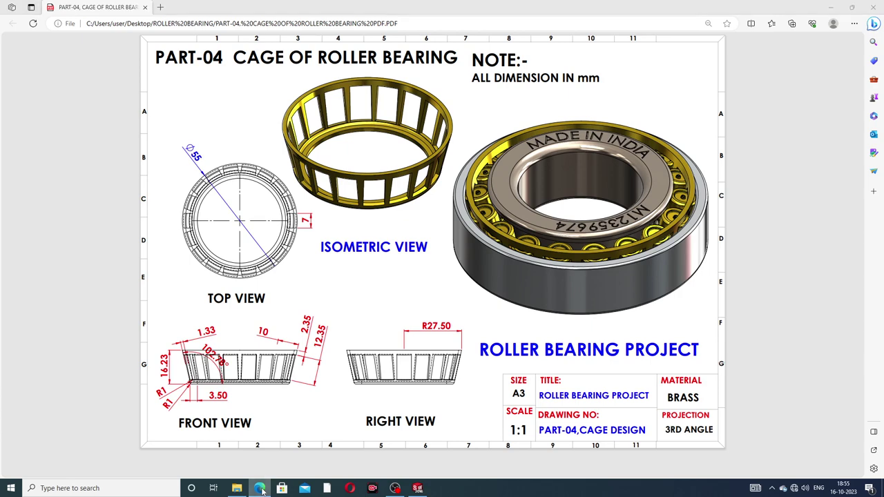
left_click(11, 60)
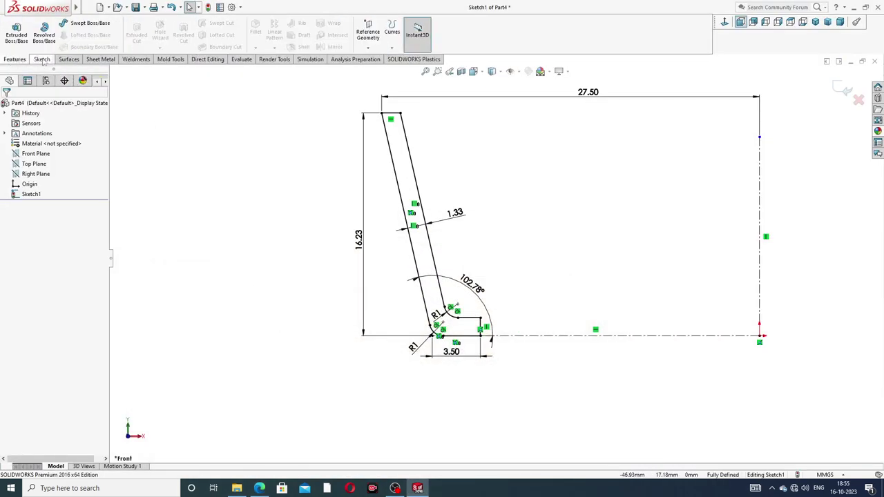
left_click(43, 33)
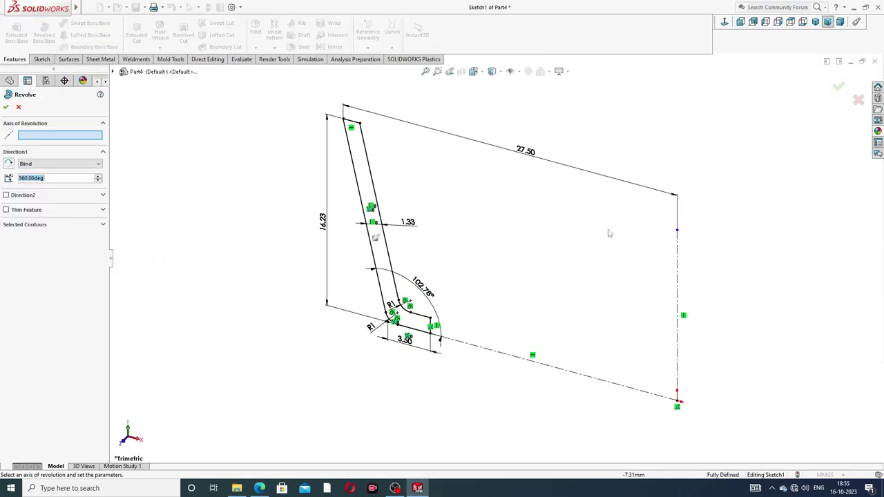
Step: Revolve Sketch1 a full 360° about the vertical centerline and orbit to inspect the ring
left_click(677, 250)
key("f")
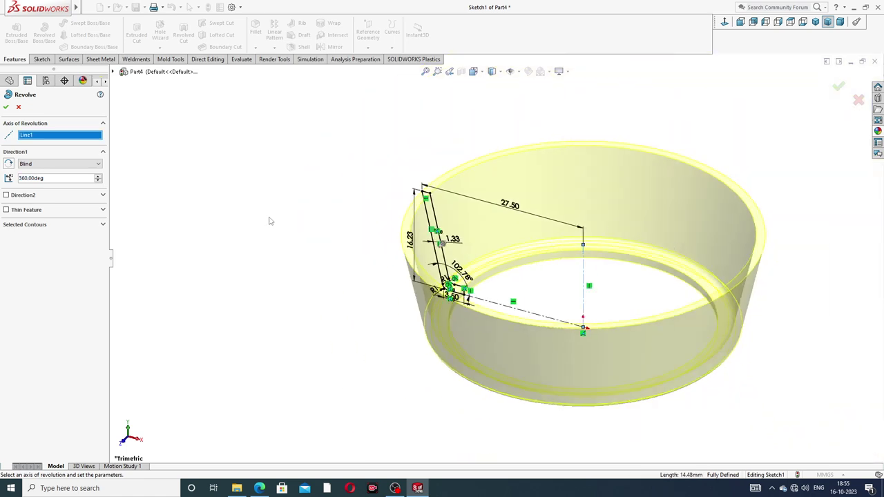
left_click(6, 108)
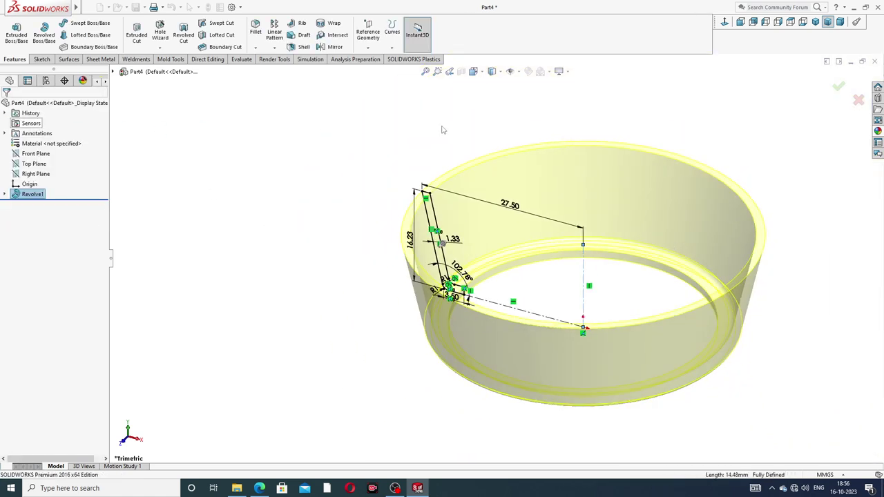
mouse_move(664, 193)
middle_mouse_down()
mouse_move(673, 233)
mouse_move(627, 247)
mouse_move(705, 271)
mouse_move(701, 307)
middle_mouse_up()
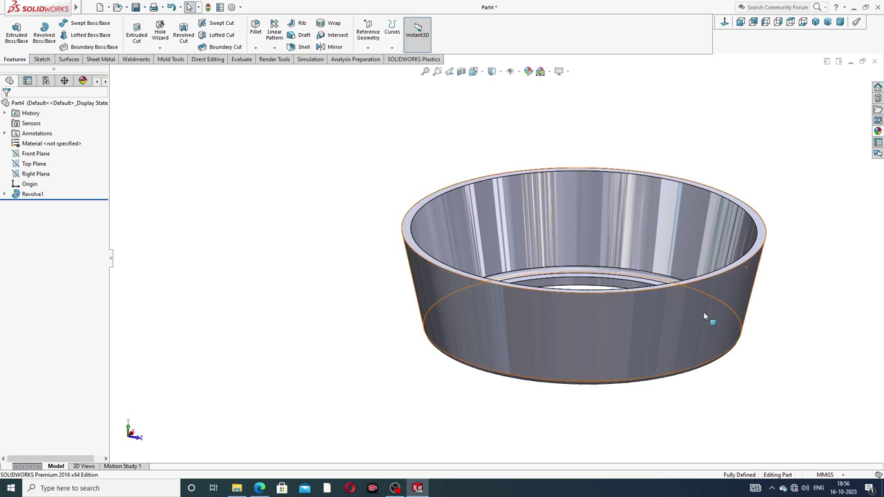
scroll(497, 257, "up", 2)
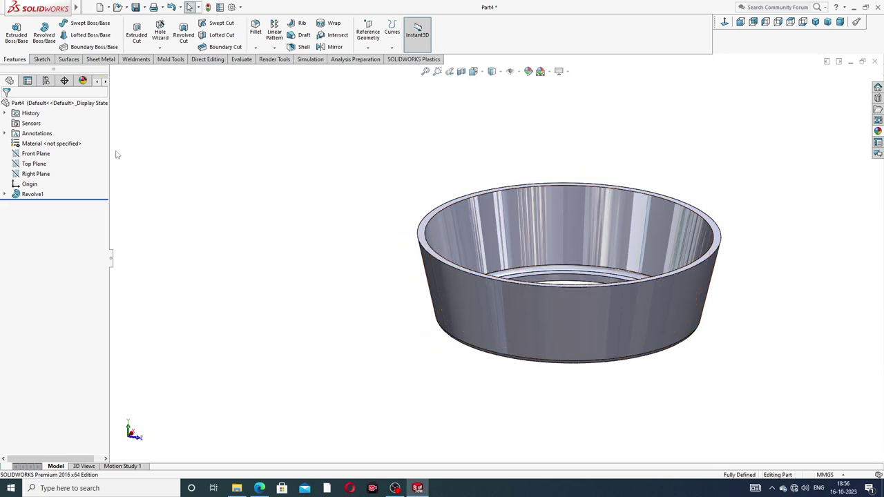
Step: On the Front Plane, convert the ring's sloped right outer edge into a 15.84 mm Sketch2 line
left_click(34, 153)
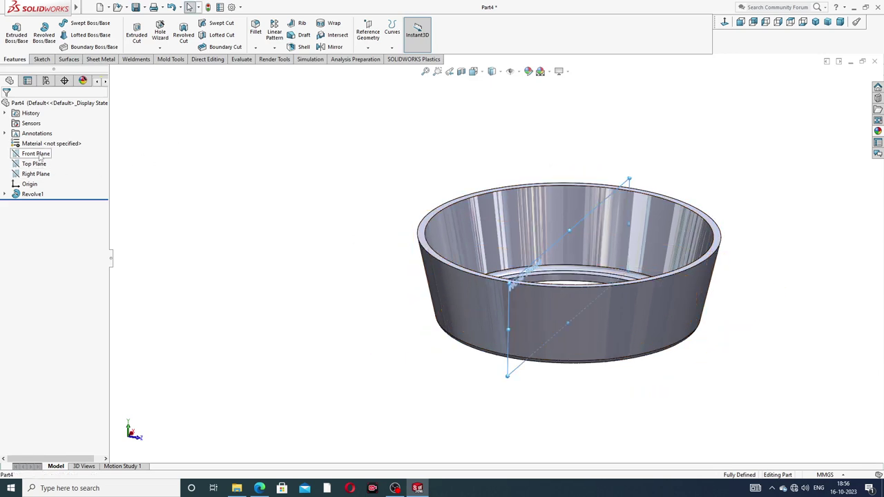
left_click(46, 142)
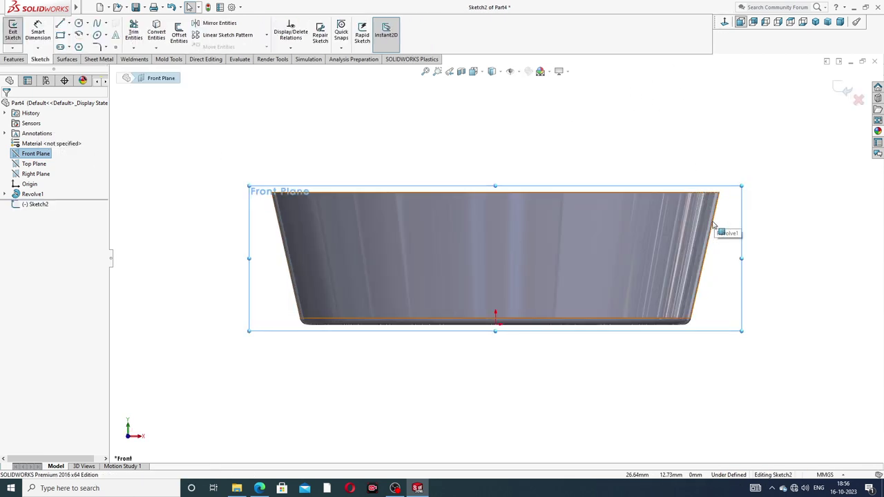
left_click(714, 231)
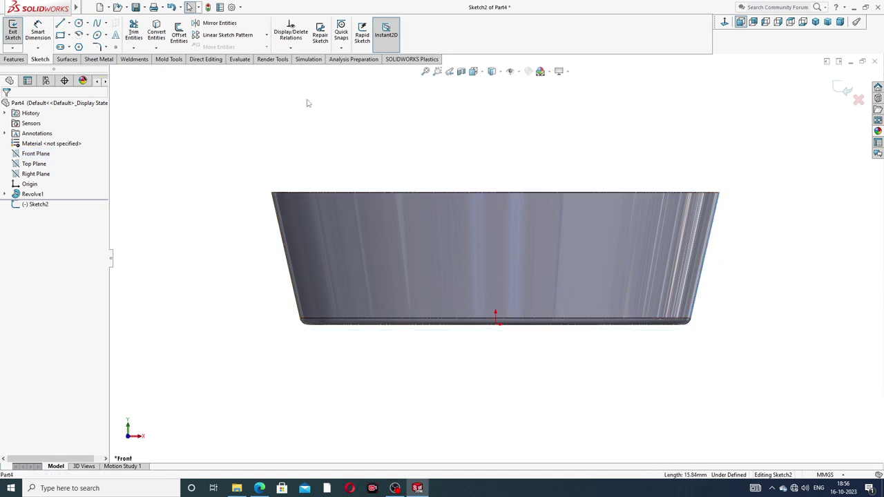
left_click(158, 36)
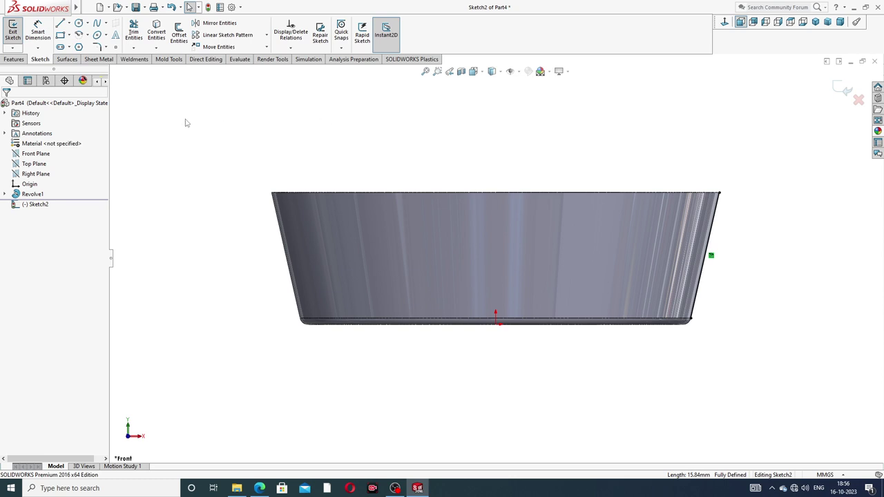
scroll(721, 241, "down", 2)
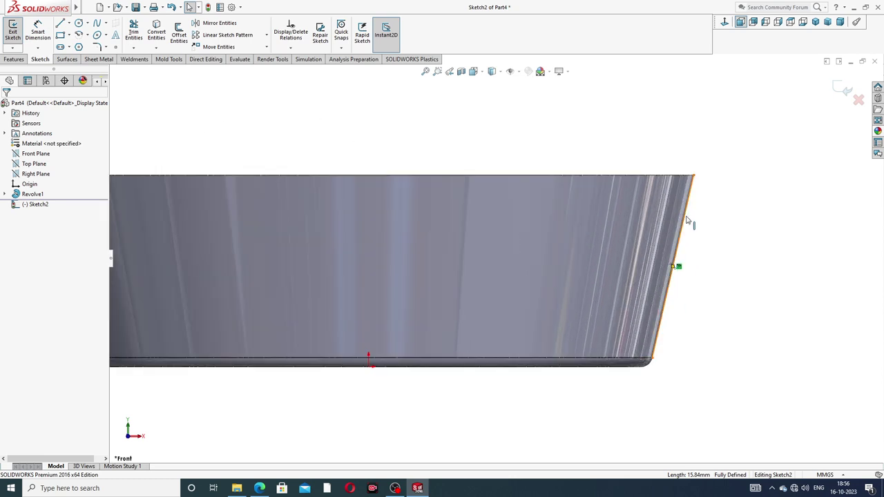
left_click(687, 219)
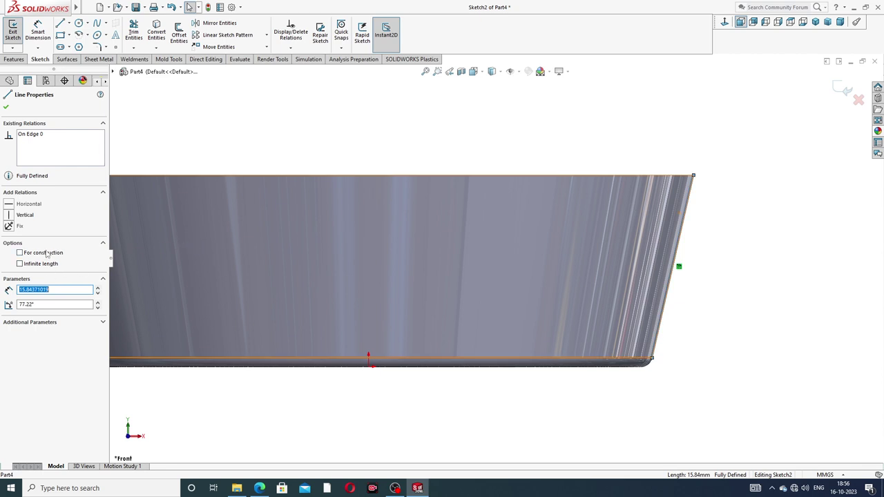
left_click(518, 114)
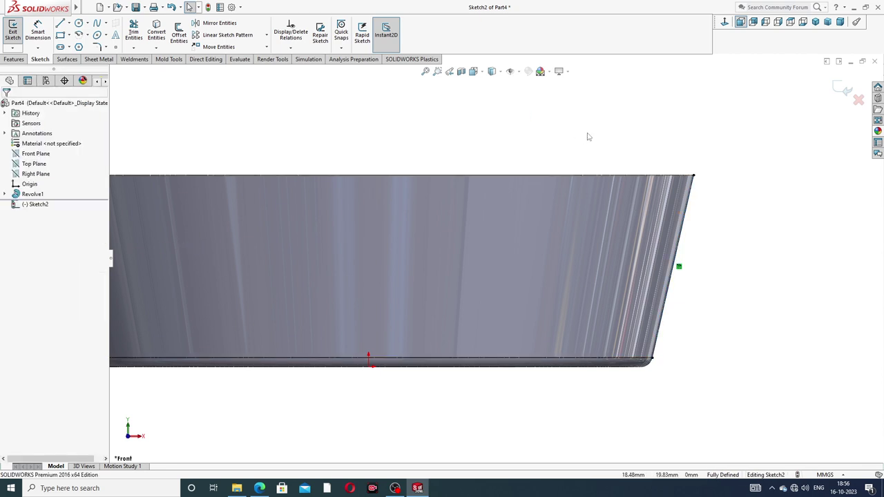
scroll(681, 256, "up", 3)
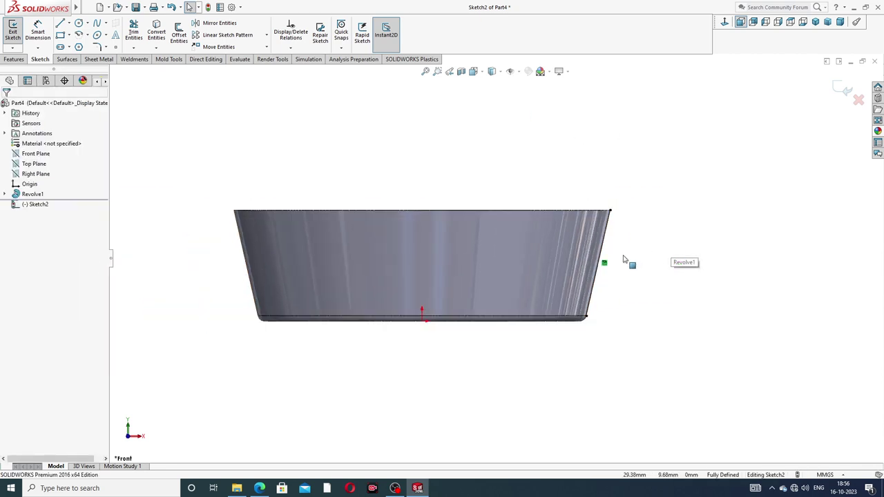
mouse_move(624, 257)
middle_mouse_down()
mouse_move(602, 282)
mouse_move(730, 221)
middle_mouse_up()
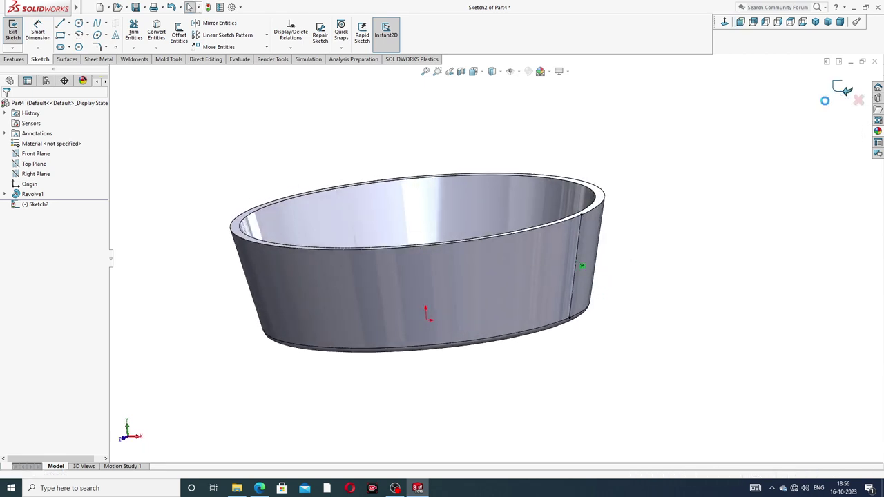
left_click(845, 90)
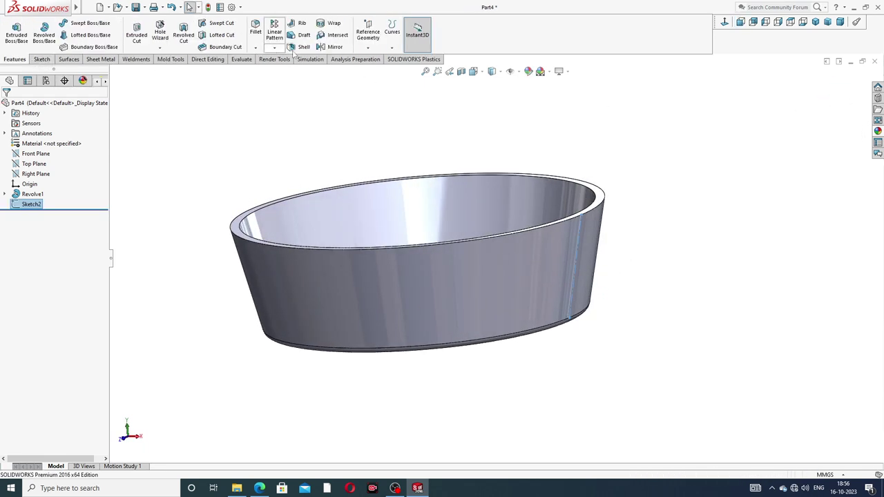
Step: Create Plane1 perpendicular to the Front Plane, passing through Sketch2's sloped line
left_click(367, 53)
left_click(376, 60)
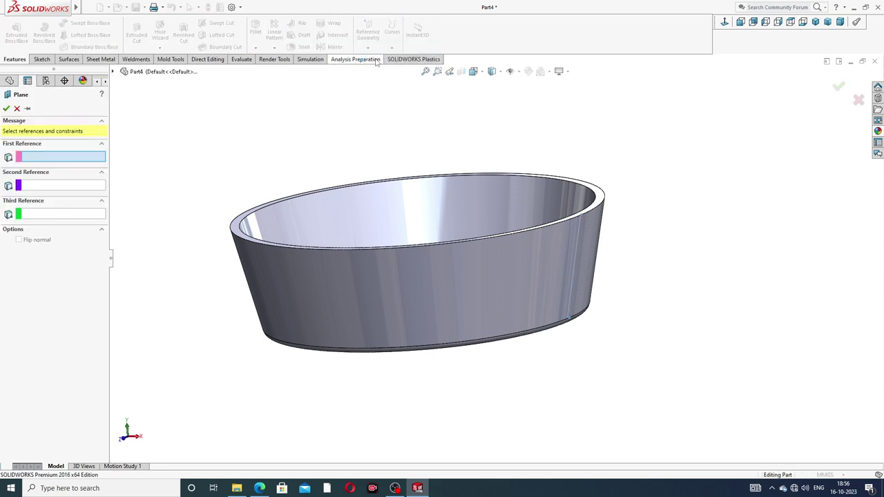
left_click(115, 72)
left_click(149, 123)
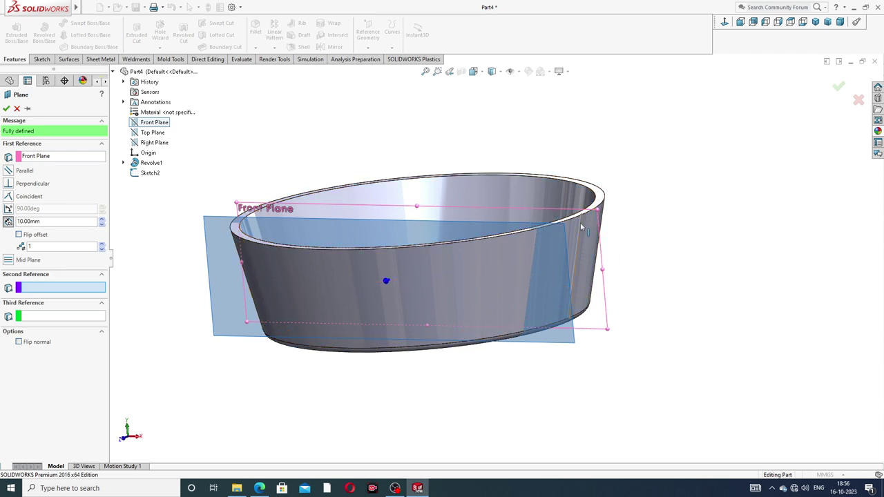
left_click(581, 222)
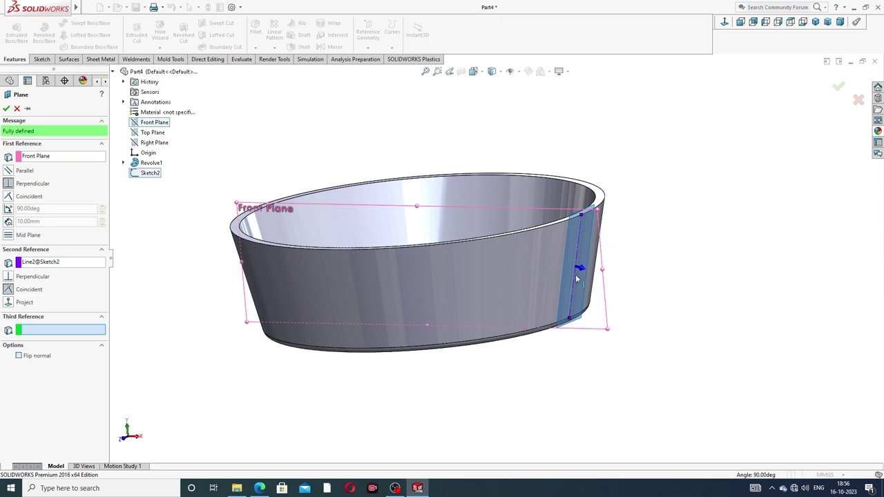
left_click(6, 109)
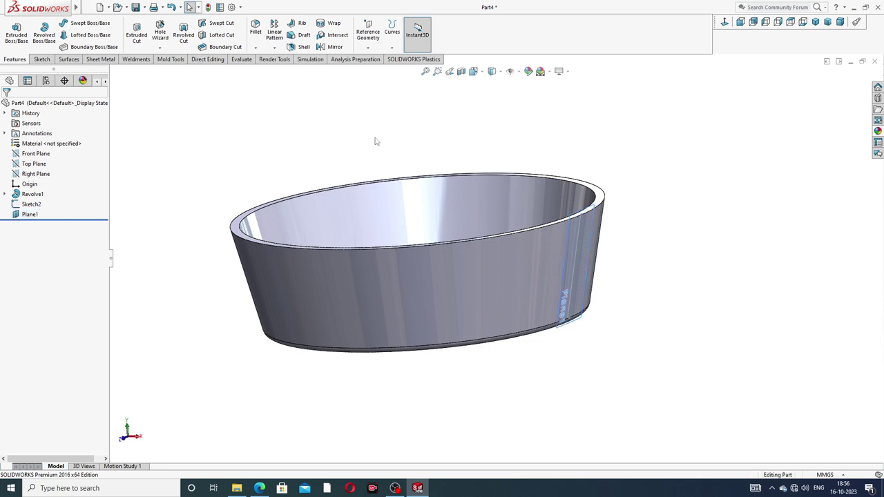
Step: Start a sketch on Plane1 and draw a horizontal centerline from the origin to the plane's right edge
left_click(591, 254)
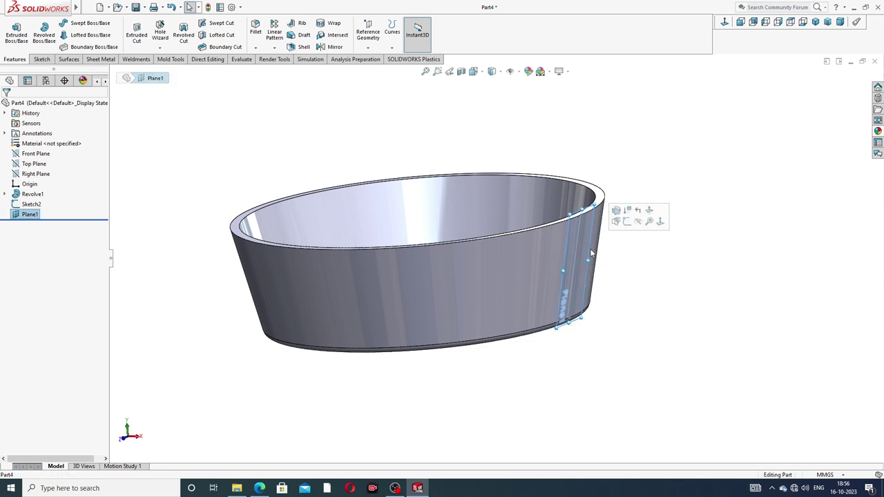
left_click(627, 227)
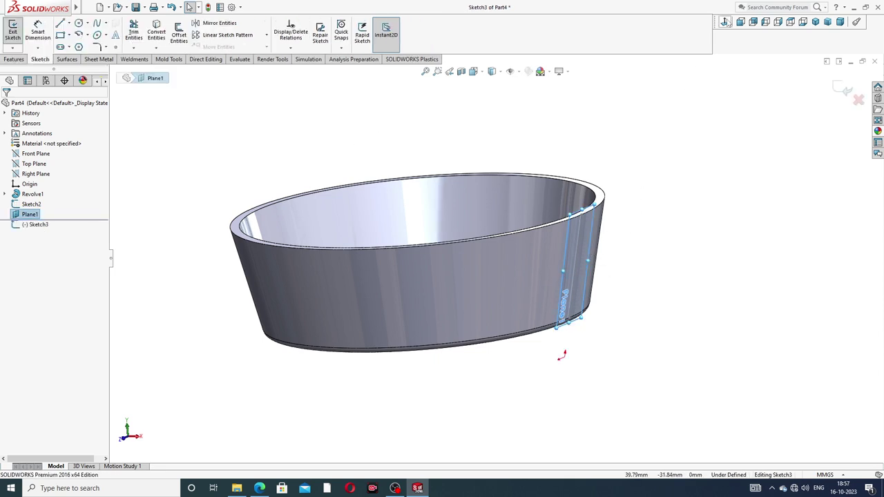
scroll(538, 277, "down", 2)
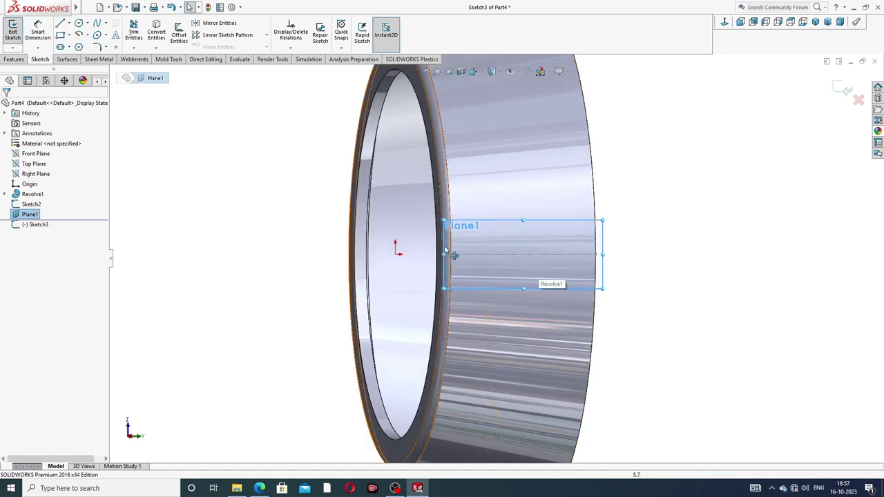
left_click_drag(446, 250, 420, 253)
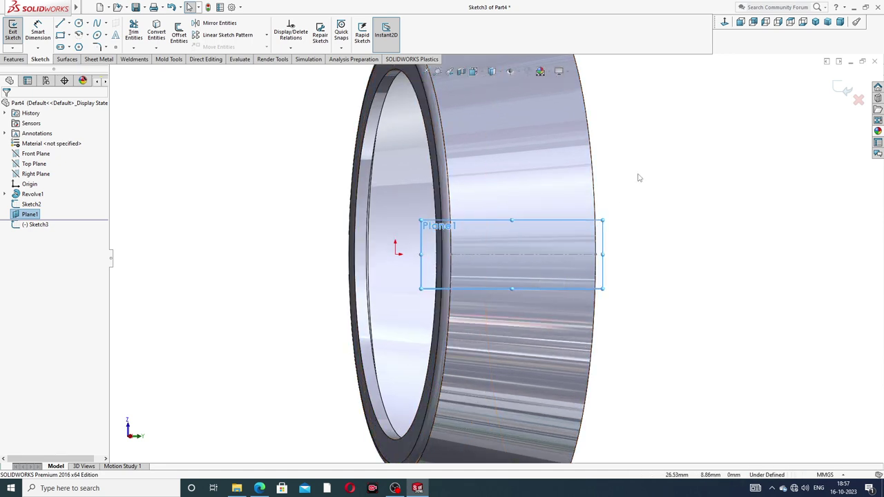
left_click(69, 23)
left_click(79, 44)
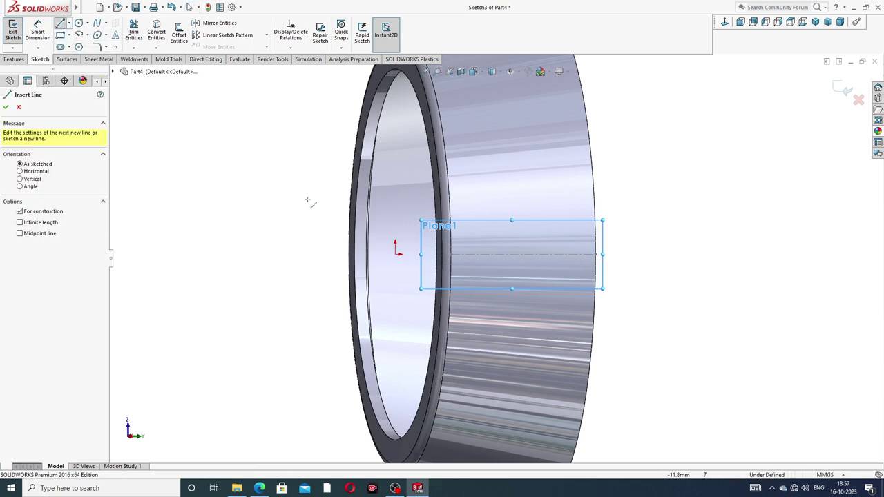
left_click(395, 253)
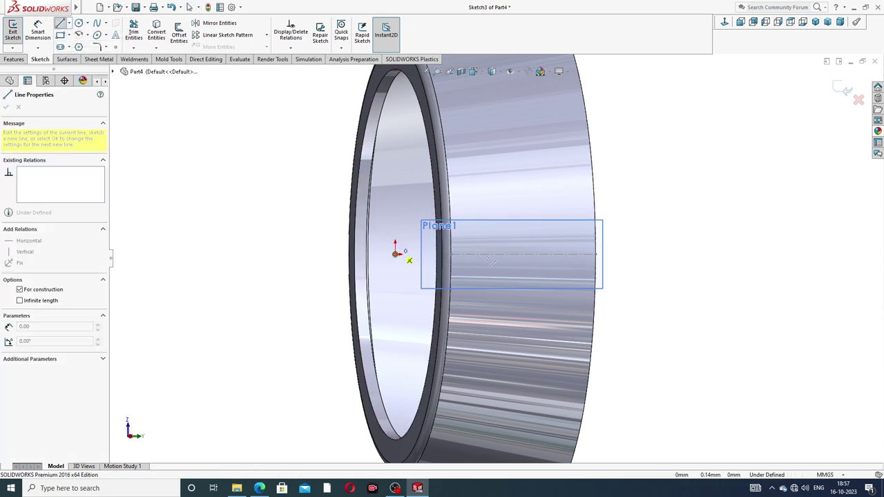
left_click(598, 255)
right_click(632, 159)
left_click(653, 199)
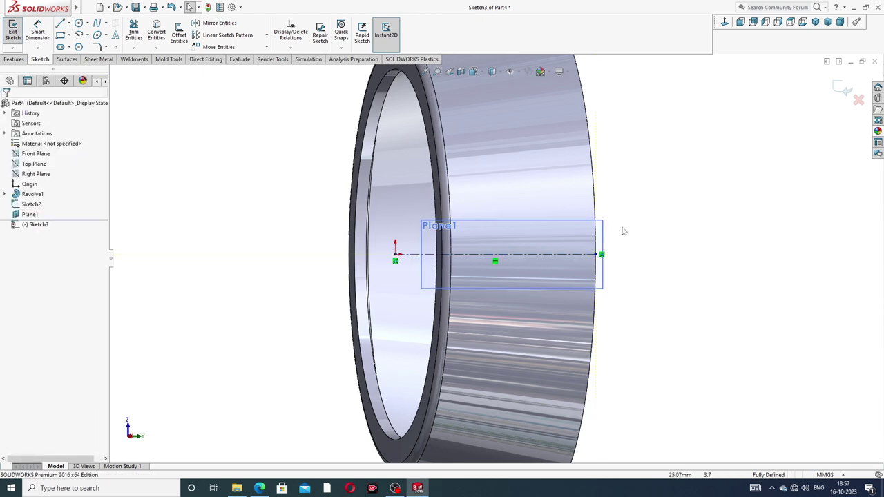
Step: Draw a corner rectangle straddling the centerline near its right end
left_click(70, 34)
left_click(90, 39)
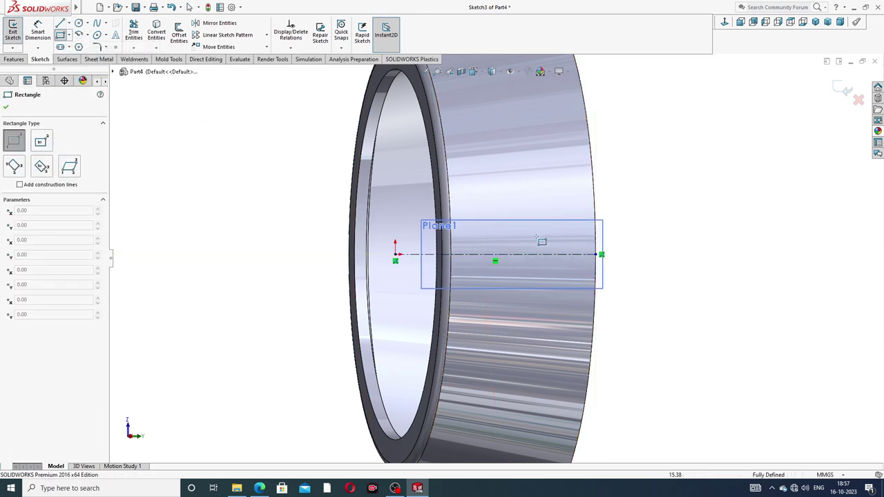
scroll(537, 237, "down", 2)
left_click(596, 236)
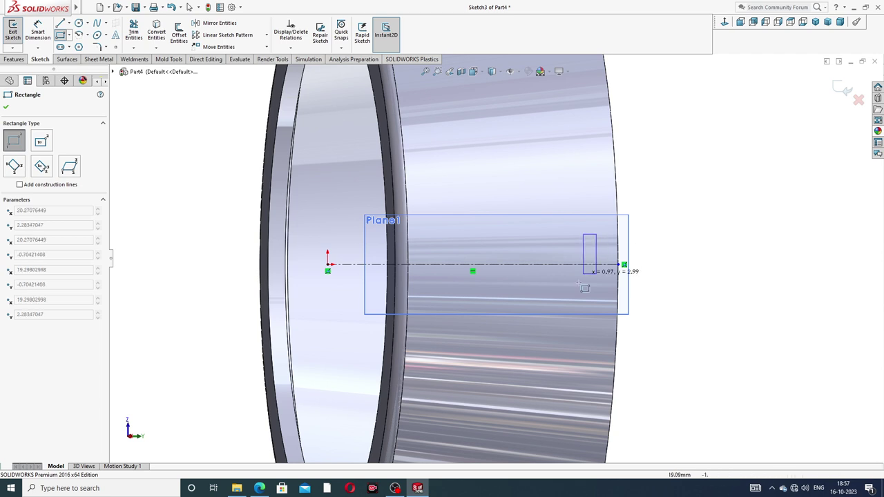
left_click(432, 298)
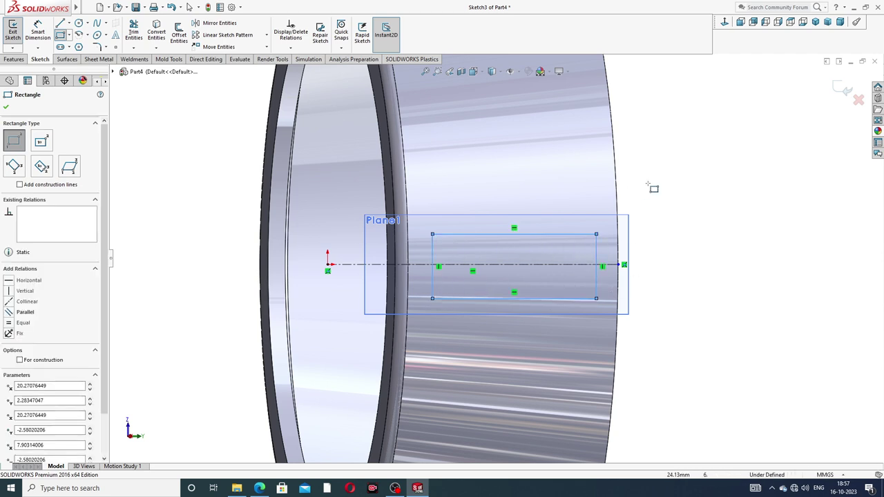
right_click(647, 152)
left_click(666, 193)
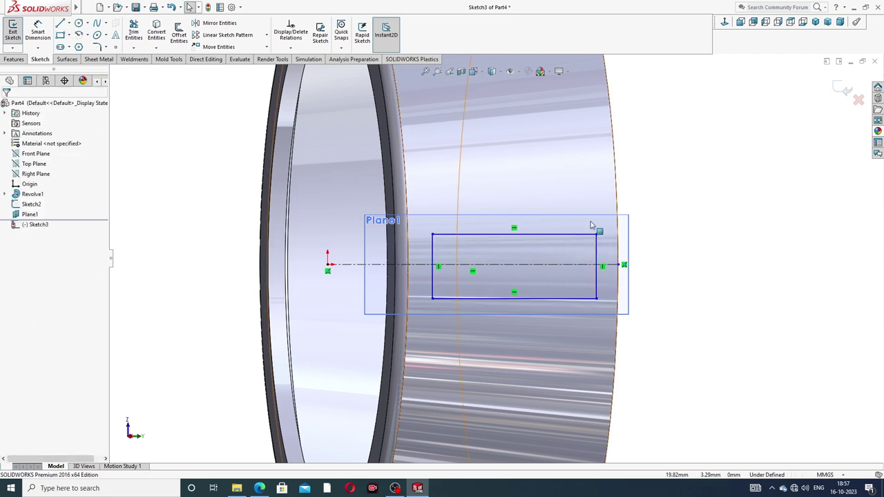
Step: Make the rectangle's edges symmetric about the centerline
right_click_drag(473, 223, 543, 302)
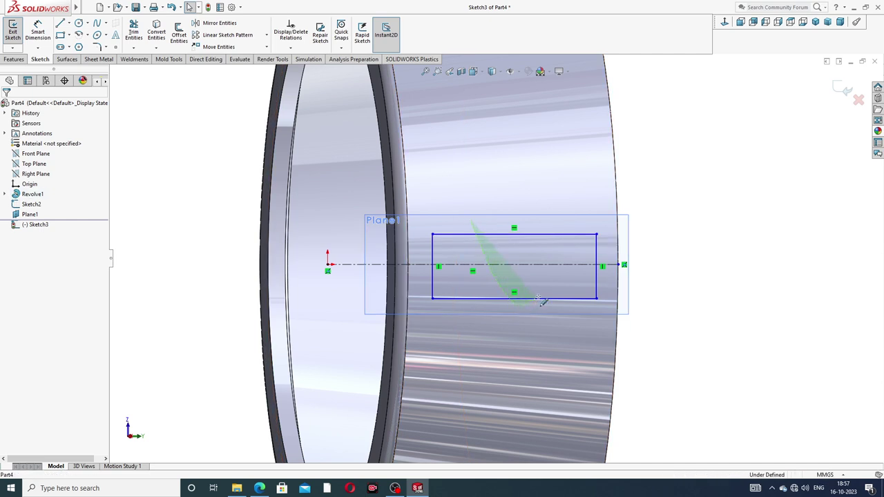
left_click_drag(558, 269, 558, 268)
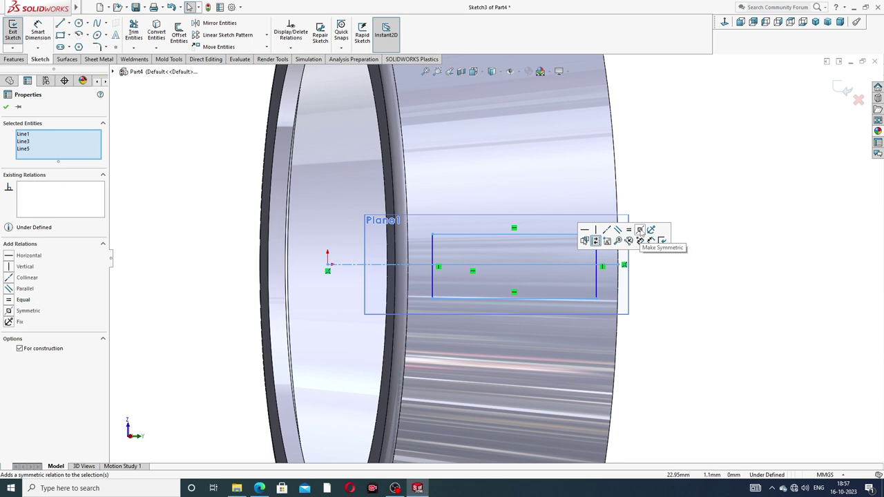
left_click(641, 230)
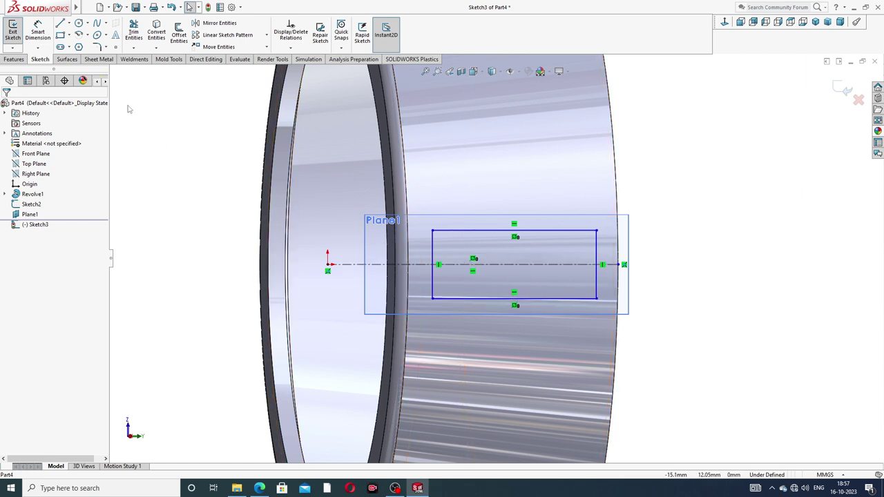
left_click(41, 36)
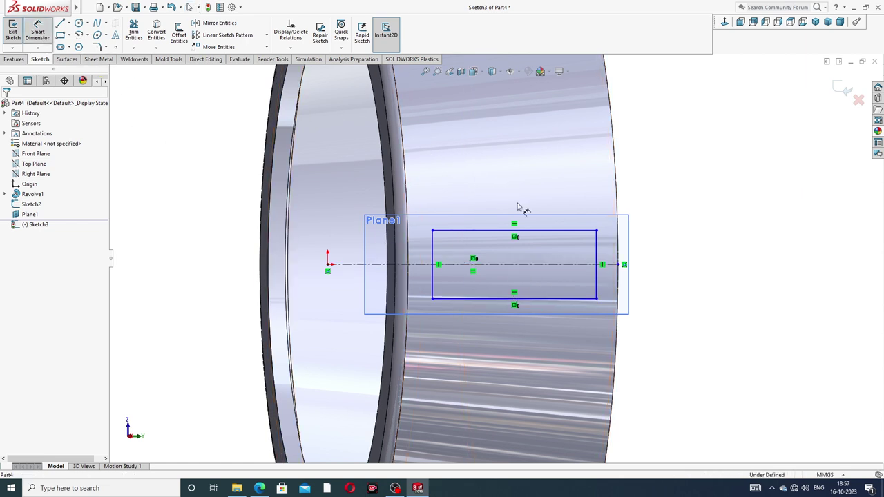
Step: Check the window dimensions on the Part-04 cage drawing PDF, then return to the sketch
left_click(259, 488)
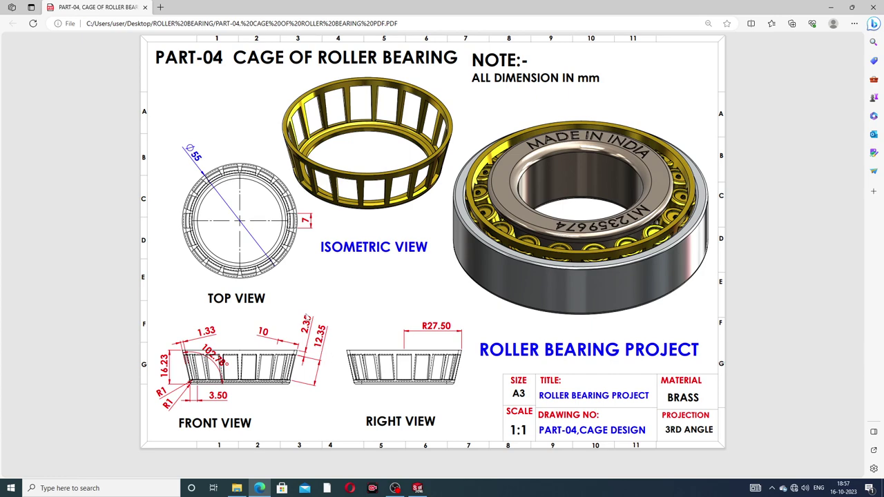
left_click(260, 488)
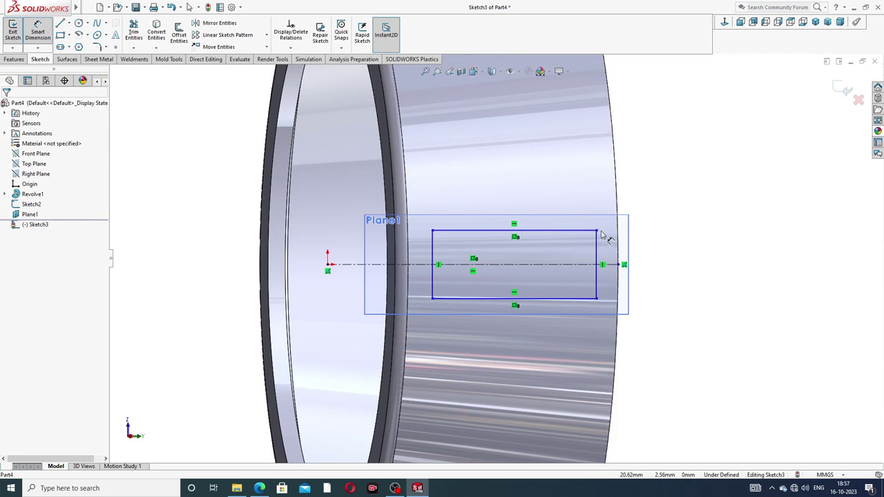
Step: Dimension the gap from the rectangle's right edge to the centerline end as 2.35
left_click(619, 265)
left_click(596, 230)
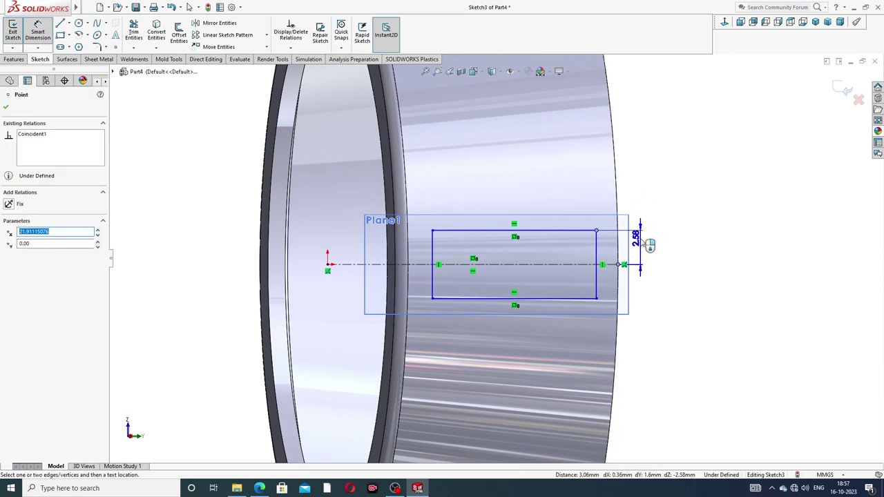
key("Escape")
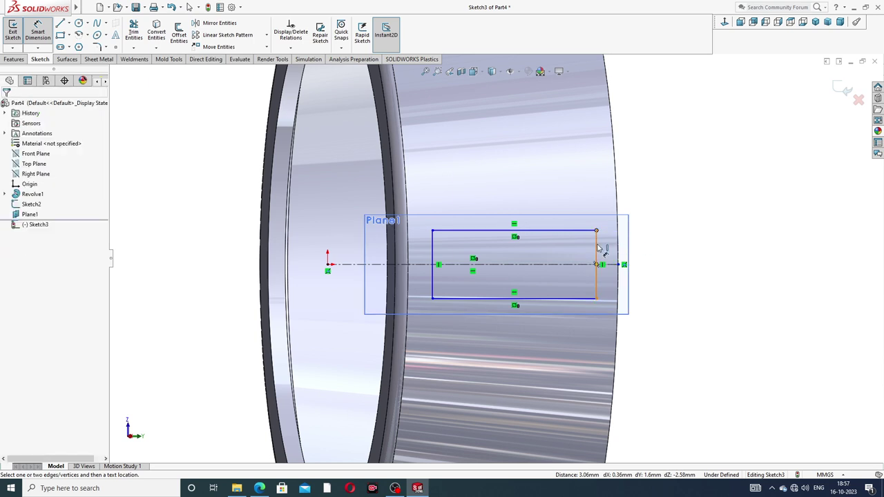
left_click(602, 265)
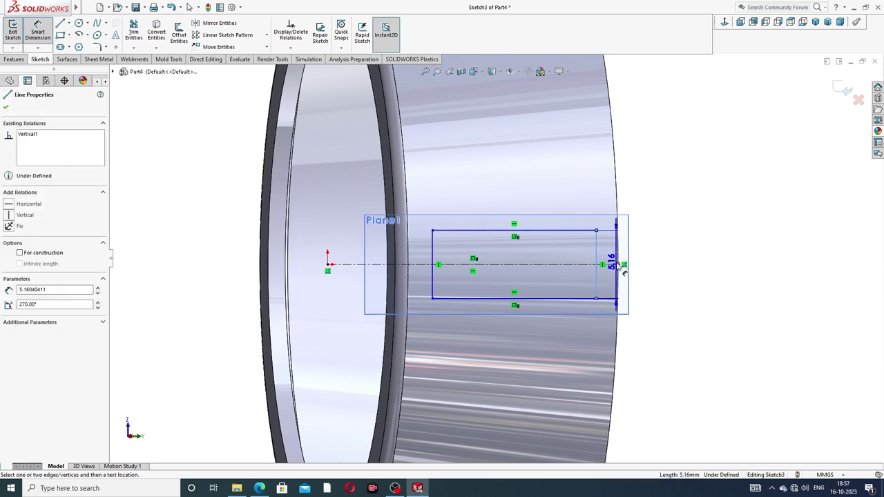
left_click(639, 211)
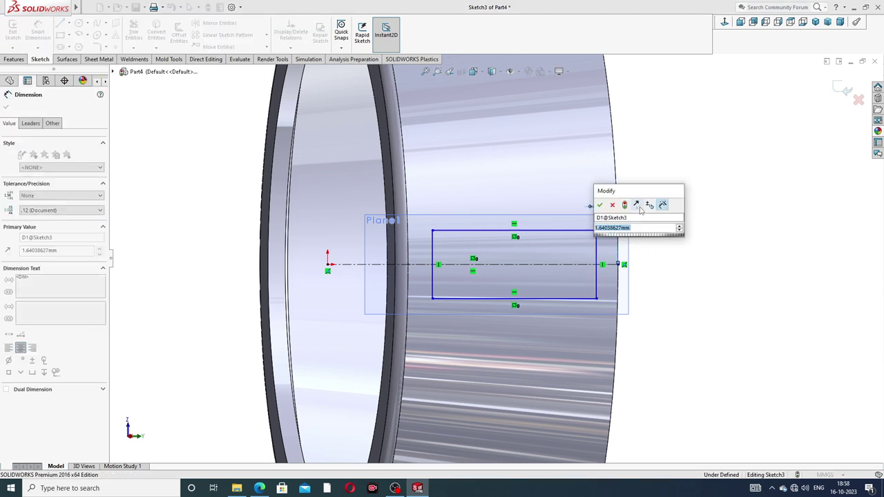
type("2.")
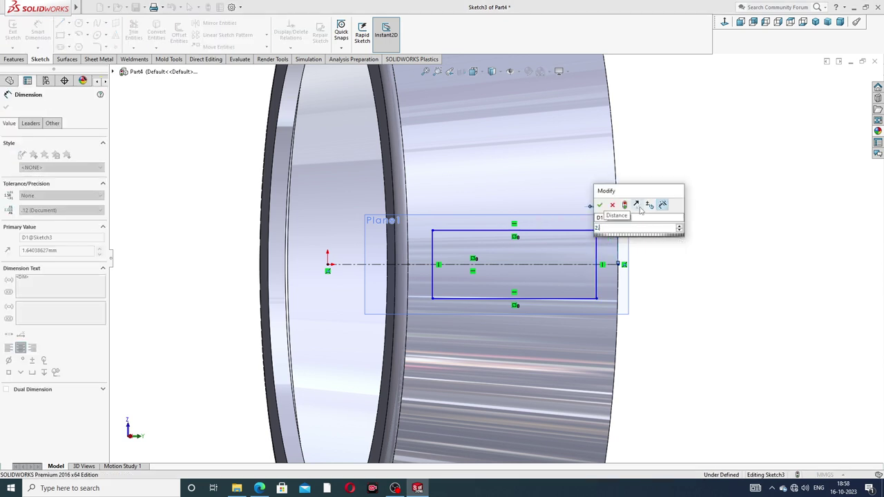
type("35")
key("Return")
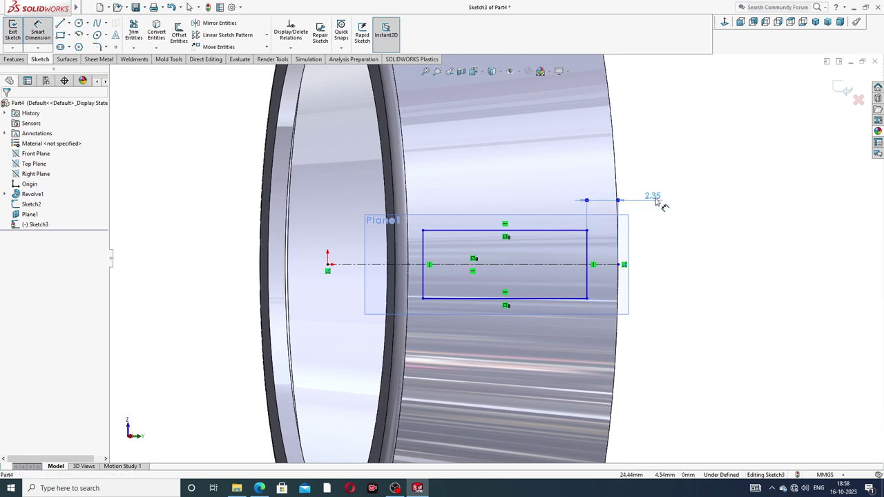
Step: Dimension the rectangle 12.35 long on its top edge and 7 high on its right edge
left_click(544, 230)
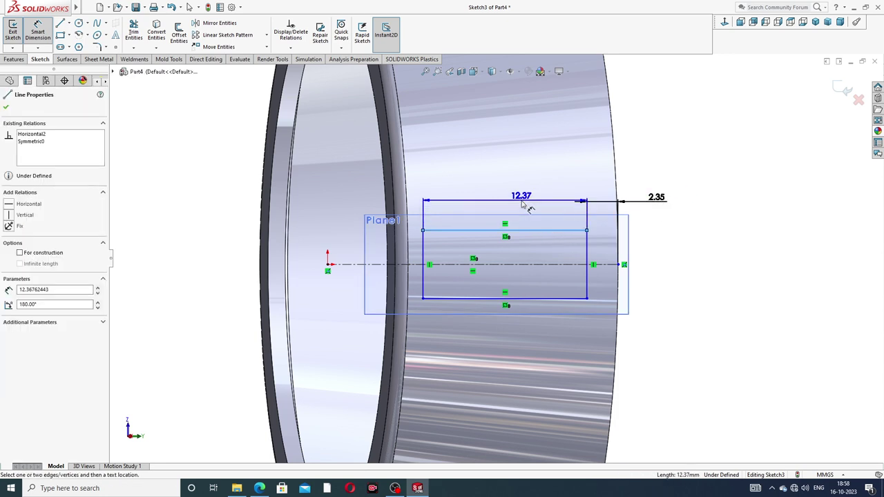
left_click(514, 197)
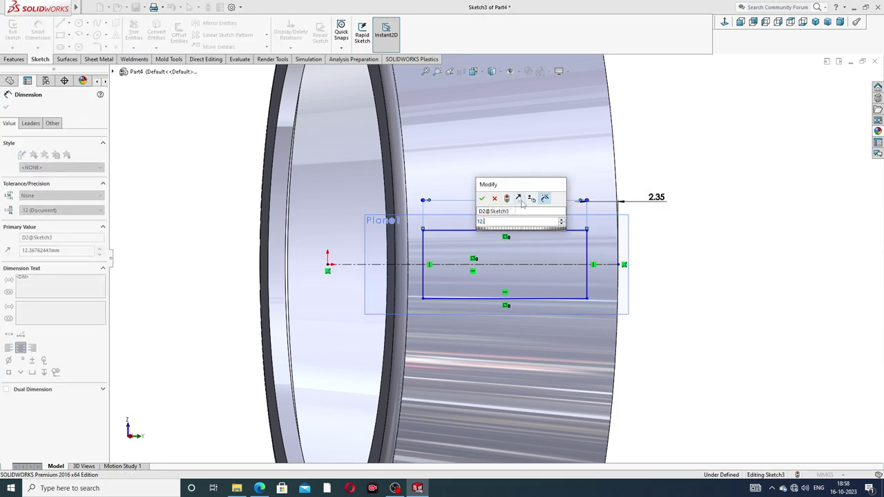
type(".35")
key("Return")
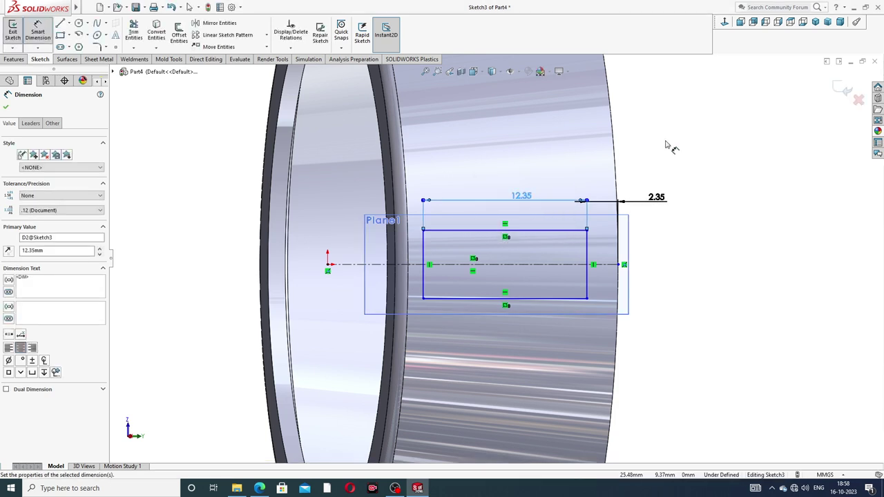
left_click(656, 144)
left_click(590, 244)
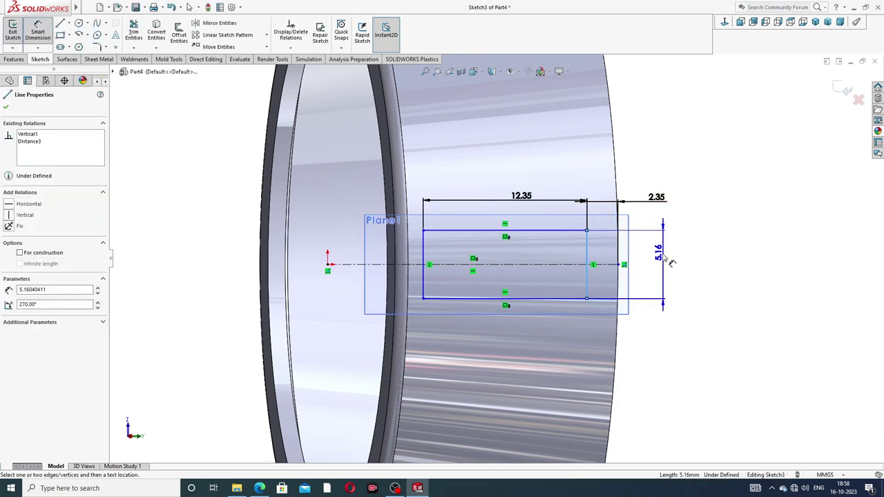
left_click(663, 254)
type("7")
key("Return")
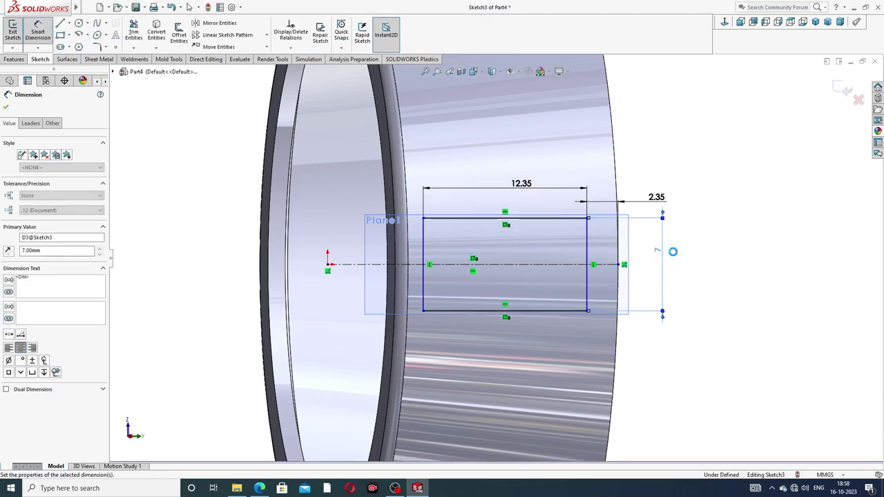
left_click(670, 215)
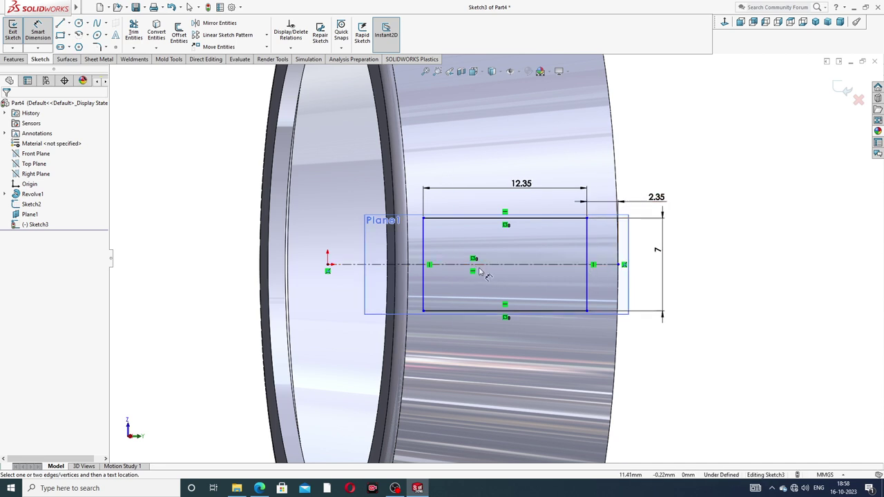
Step: Reposition the 12.35, 2.35 and 7 dimension labels neatly around the rectangle
right_click(662, 156)
left_click(680, 138)
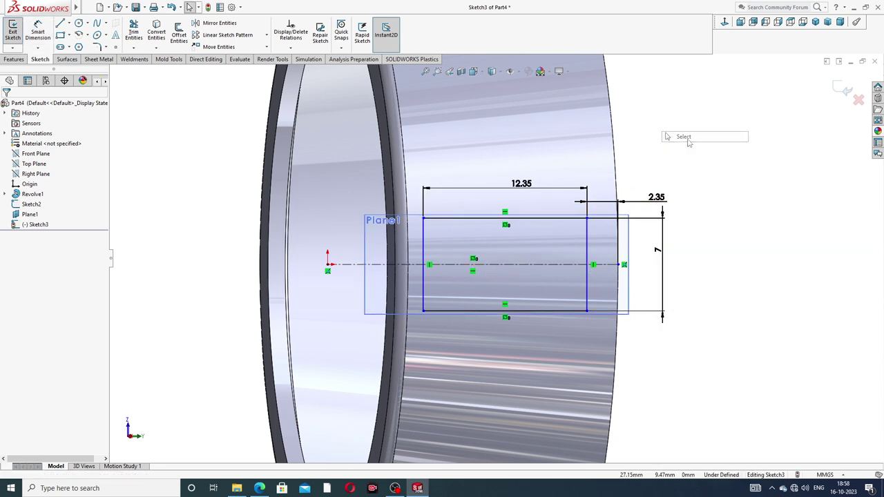
left_click_drag(531, 192, 531, 200)
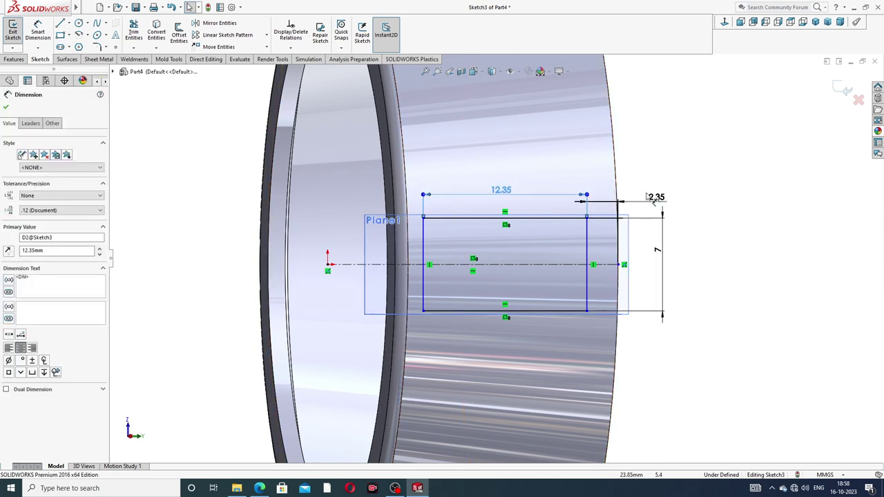
left_click_drag(658, 196, 664, 187)
left_click(675, 210)
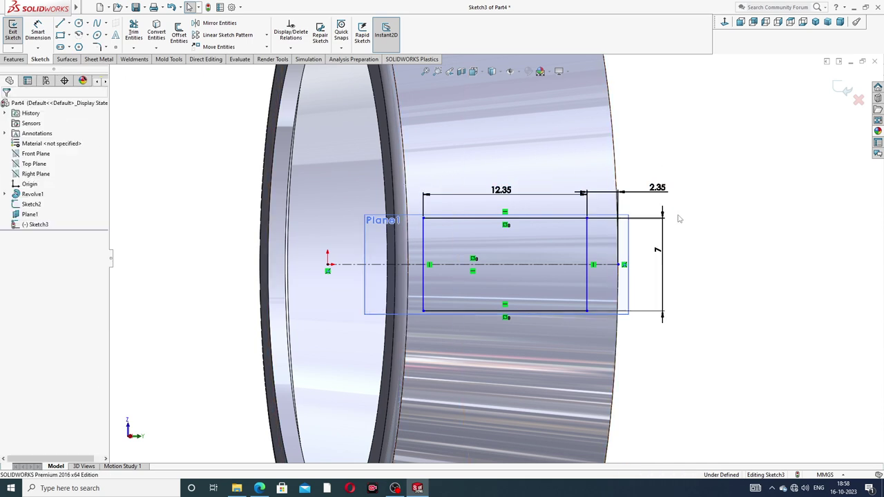
left_click_drag(665, 253, 669, 269)
left_click(709, 260)
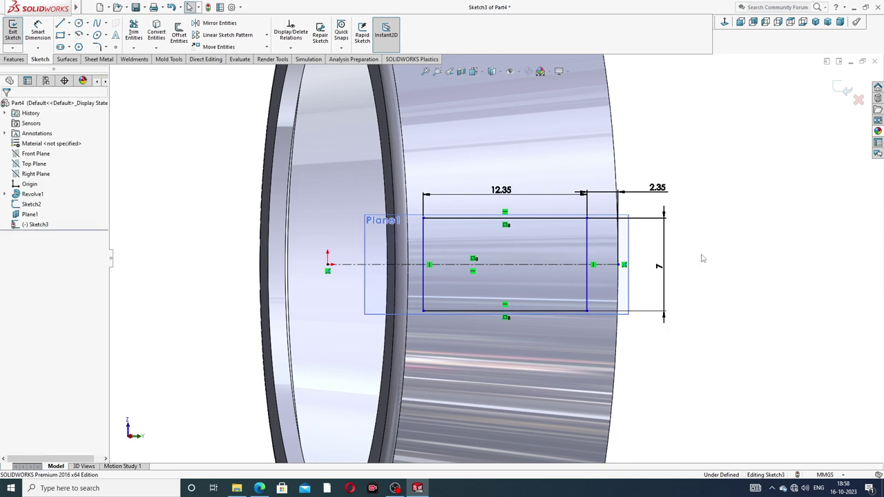
Step: Drag the window rectangle rightward along the centreline, confirming it still slides freely
left_click(514, 220)
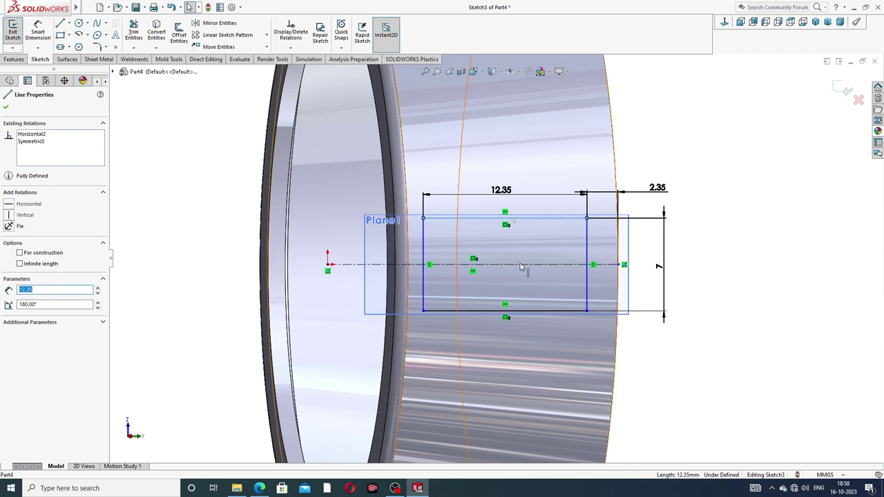
left_click(523, 311, "ctrl")
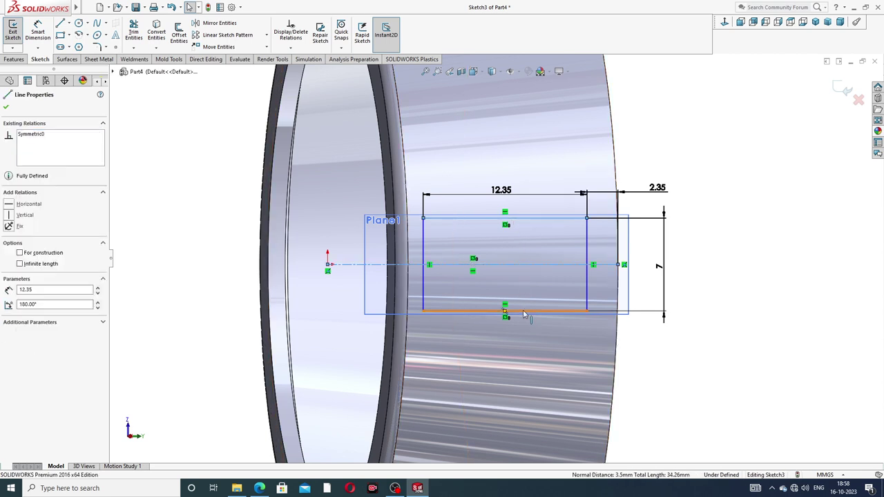
left_click(540, 264, "ctrl")
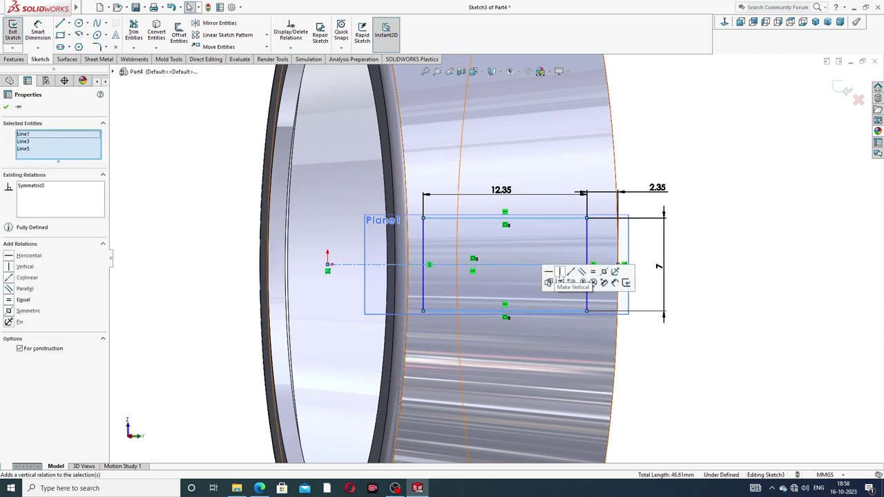
left_click(714, 240)
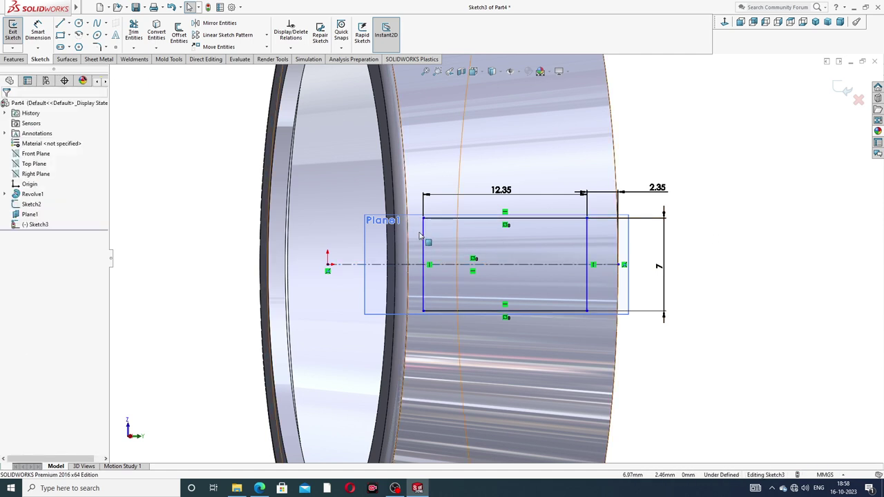
mouse_move(424, 237)
left_mouse_down()
mouse_move(449, 241)
mouse_move(426, 241)
mouse_move(450, 241)
mouse_move(439, 243)
left_mouse_up()
Step: Delete the 2.35 offset dimension, leaving only the 12.35 and 7 dimensions
left_click(720, 153)
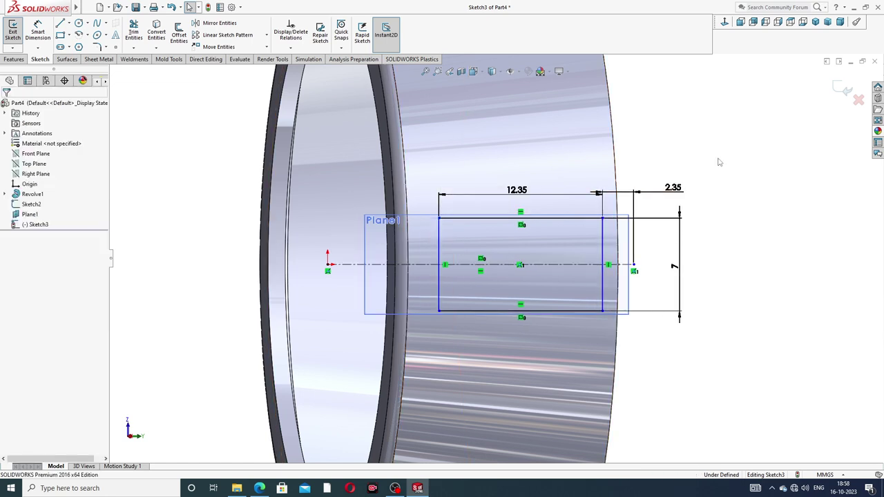
left_click(679, 188)
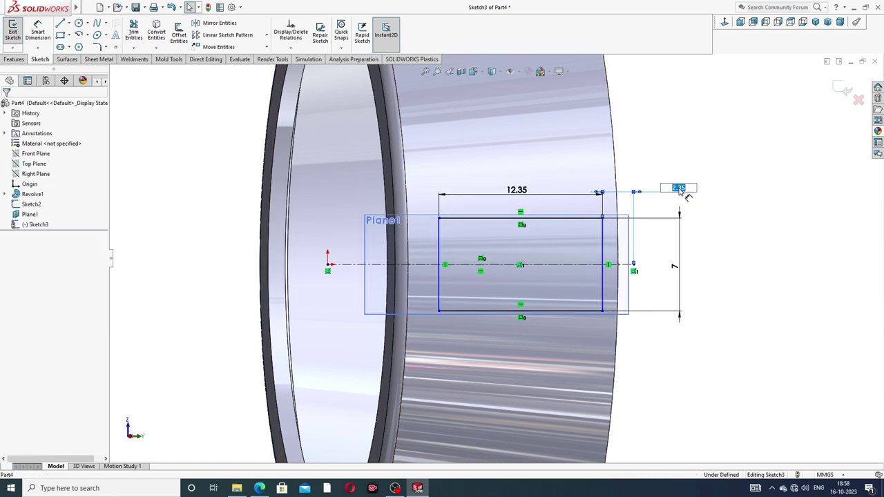
key("Return")
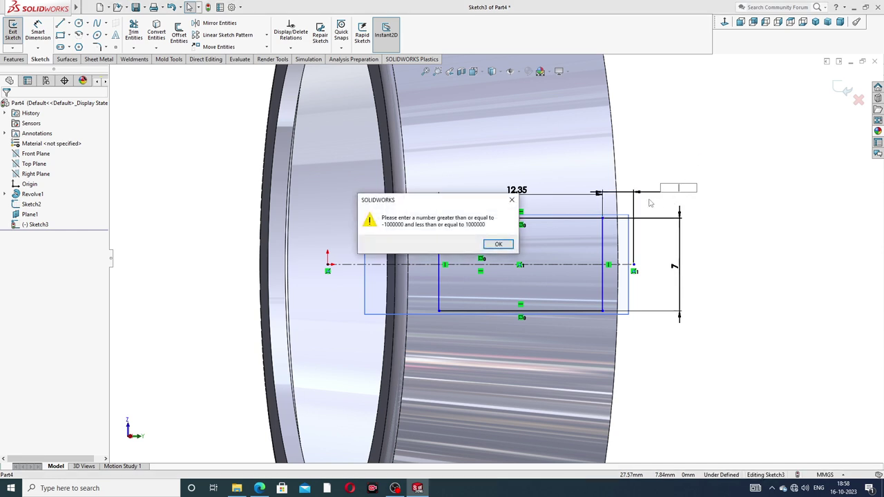
left_click(511, 203)
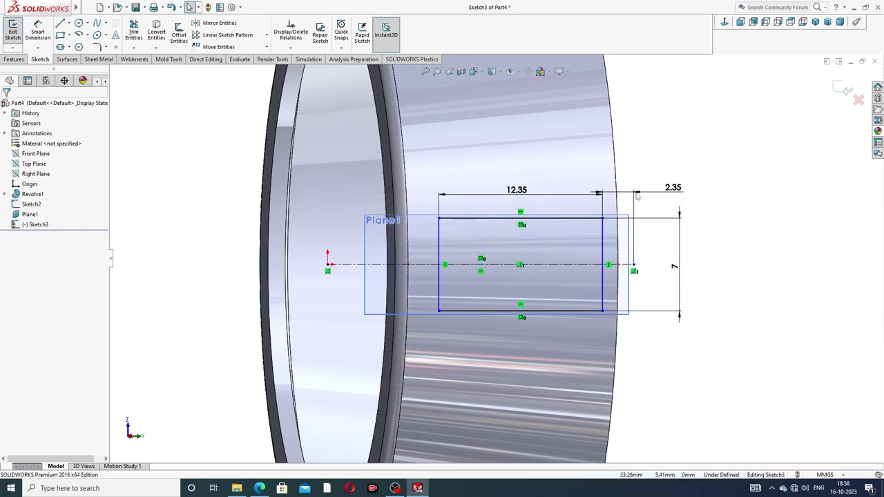
left_click(637, 196)
key("Delete")
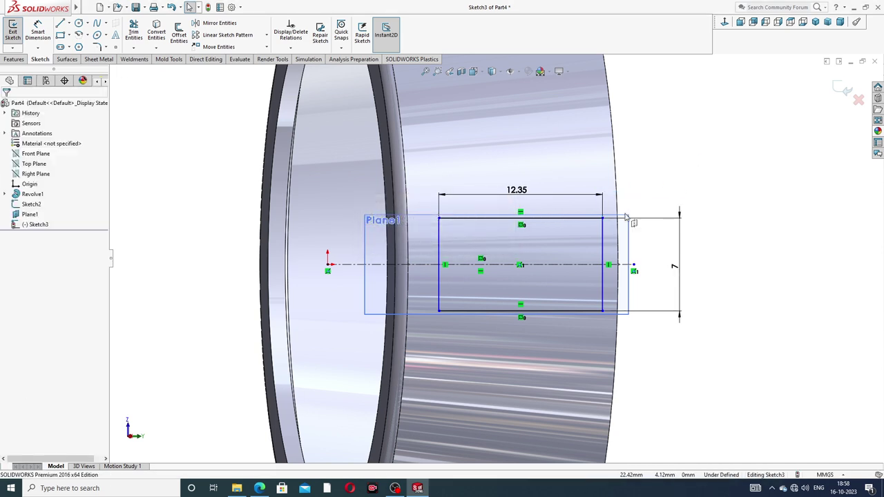
scroll(625, 242, "down", 2)
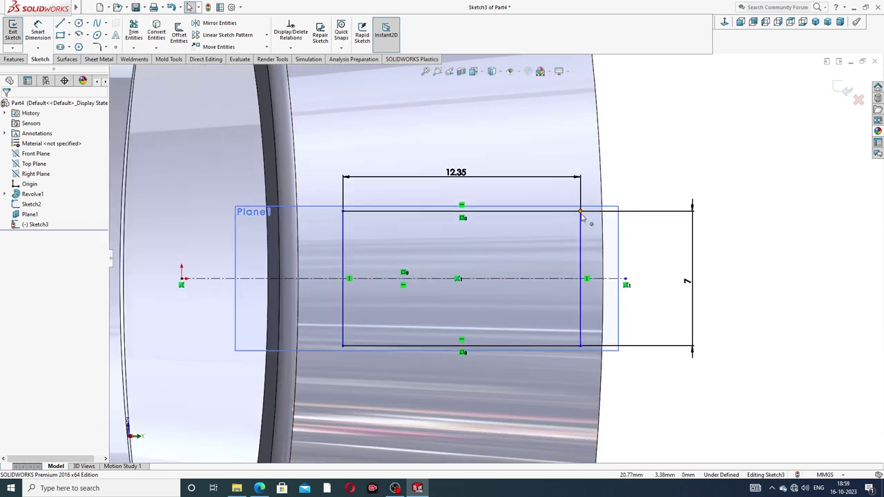
Step: Inspect the ring from other orientations and pull the centreline's right end slightly left
left_click(38, 32)
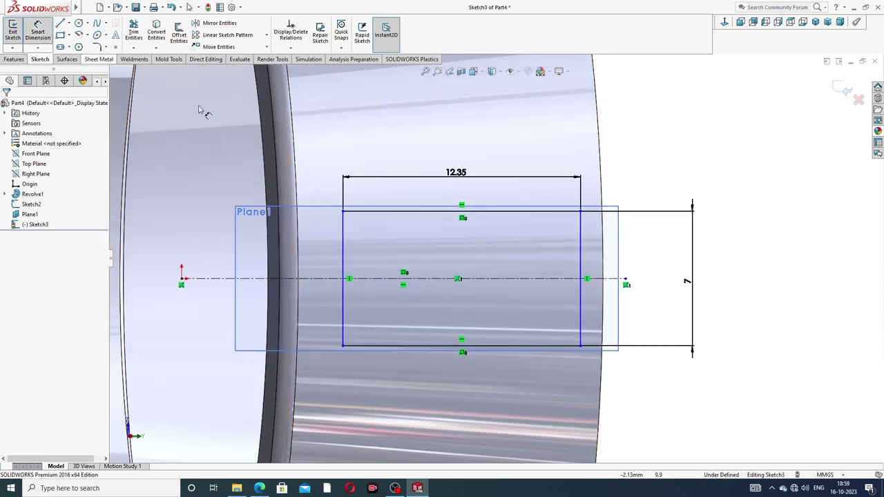
left_click(581, 211)
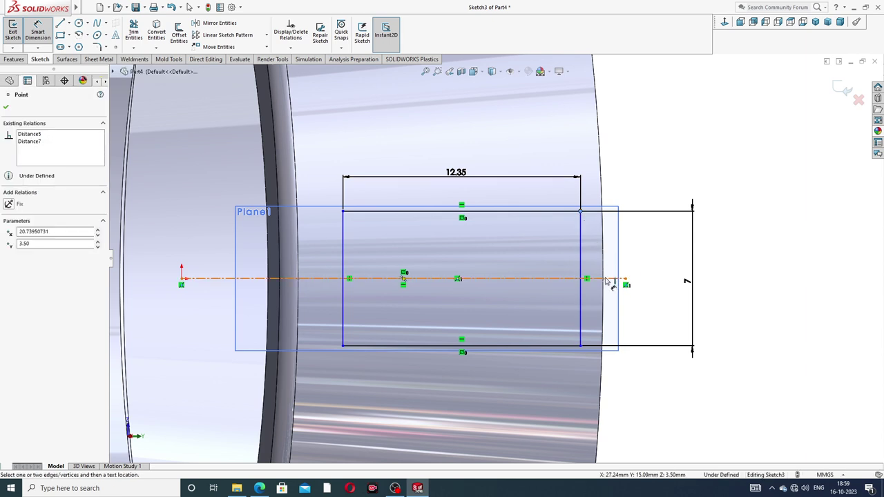
left_click(725, 23)
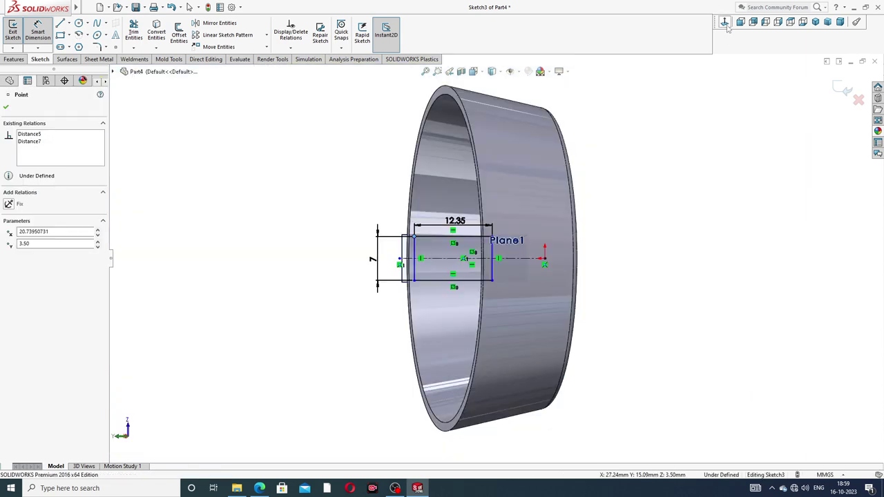
left_click(724, 23)
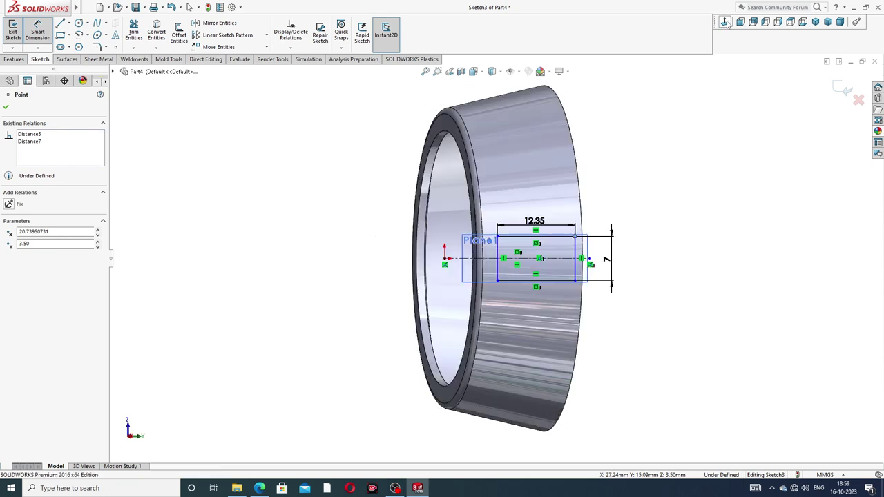
scroll(580, 272, "down", 2)
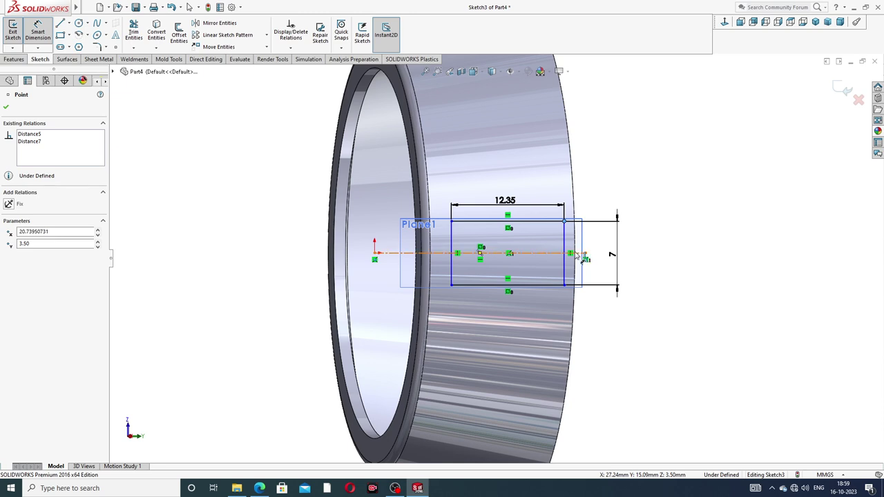
right_click(629, 155)
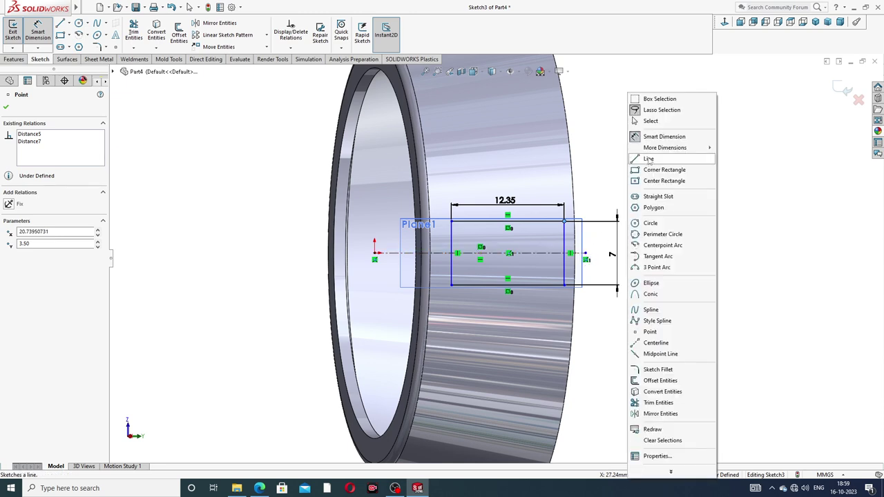
left_click(642, 121)
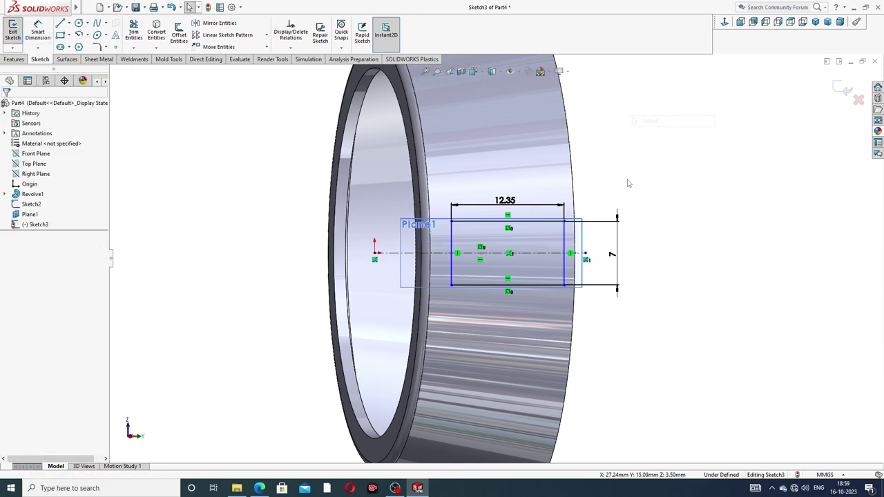
left_click(586, 257)
left_click_drag(584, 256, 579, 256)
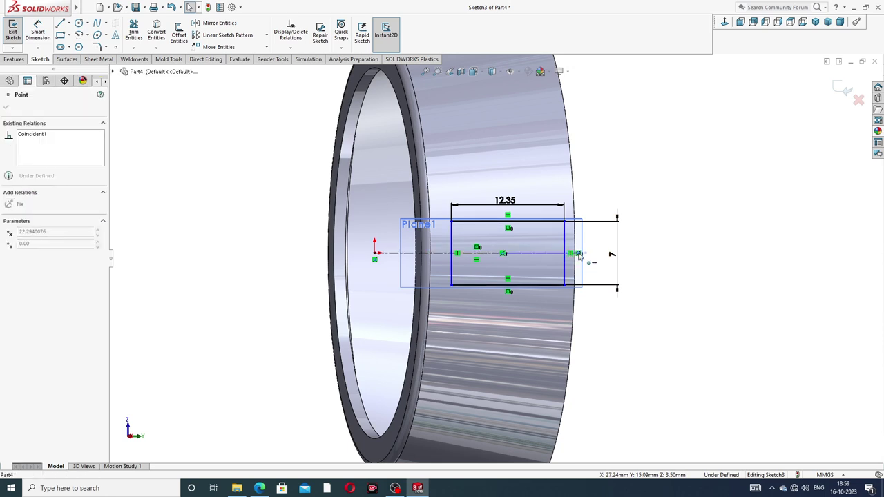
left_click(586, 255)
key("Escape")
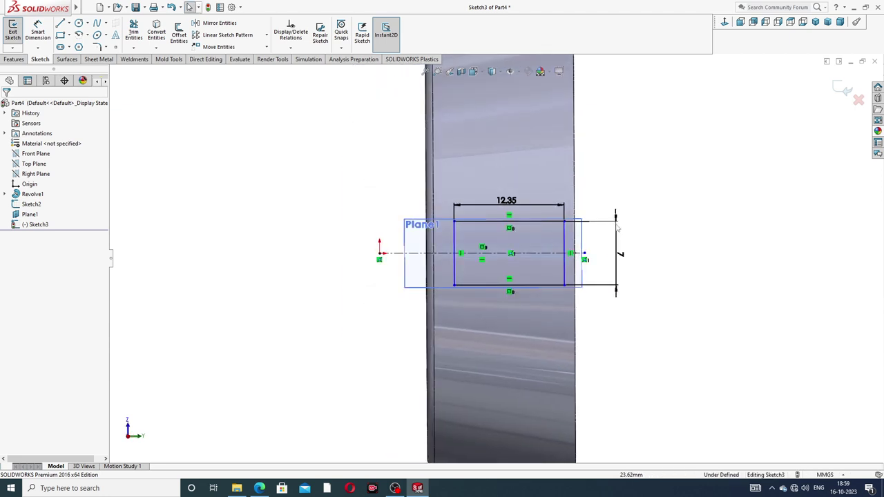
Step: In an angled view, pull the centreline end further left toward the rectangle
left_click(731, 23)
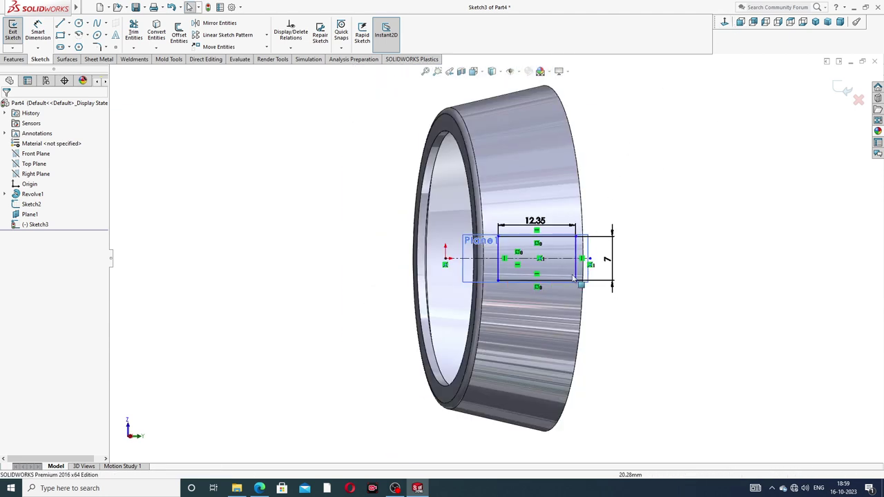
scroll(589, 278, "down", 2)
left_click(38, 32)
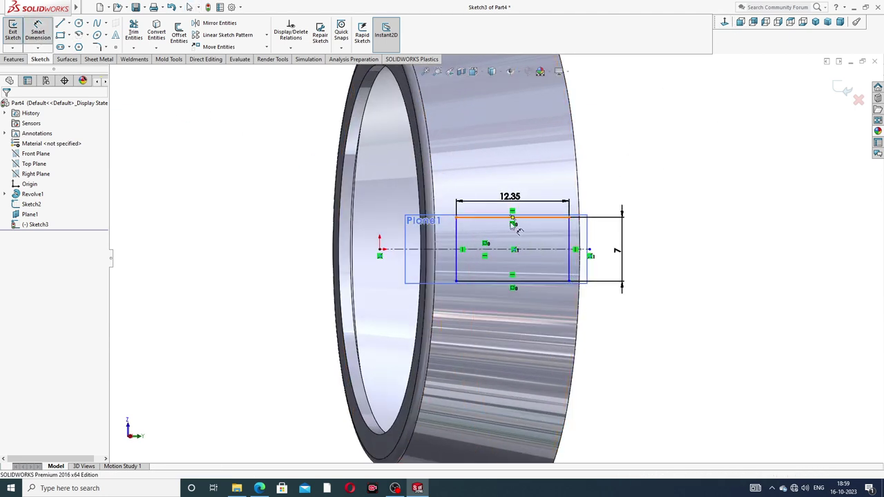
scroll(569, 256, "down", 3)
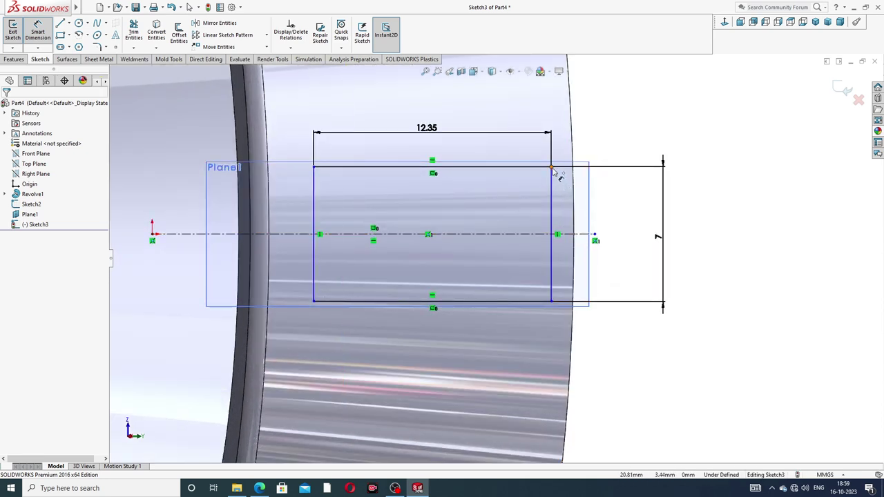
left_click(551, 166)
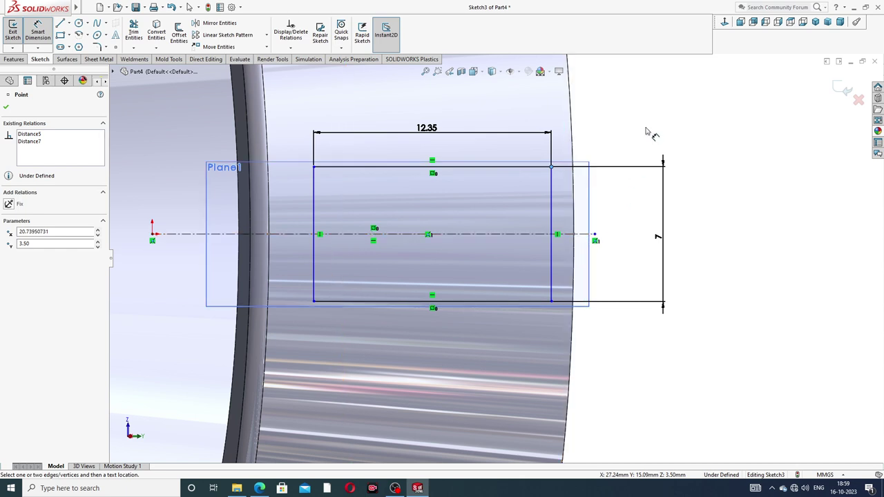
right_click(702, 160)
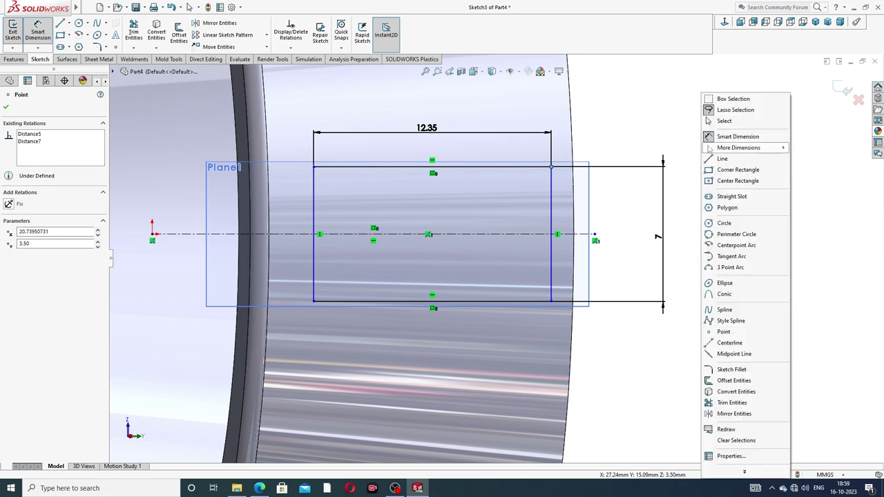
left_click(722, 121)
left_click_drag(595, 238, 580, 237)
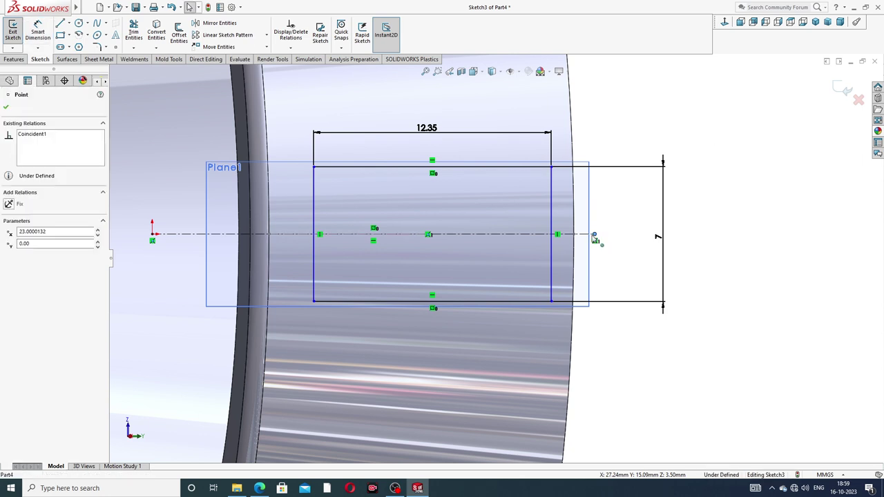
Step: Dimension the gap from the rectangle's top-right corner to the centreline end at 2.35 mm
left_click(617, 241)
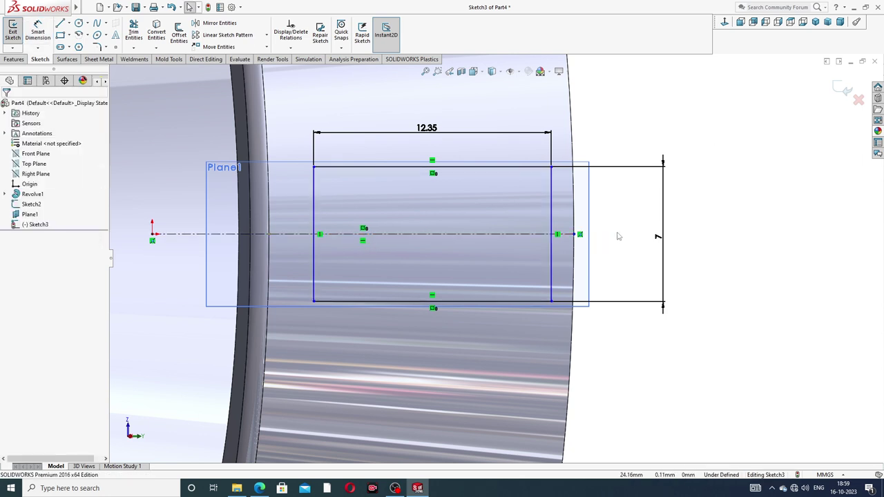
left_click(38, 35)
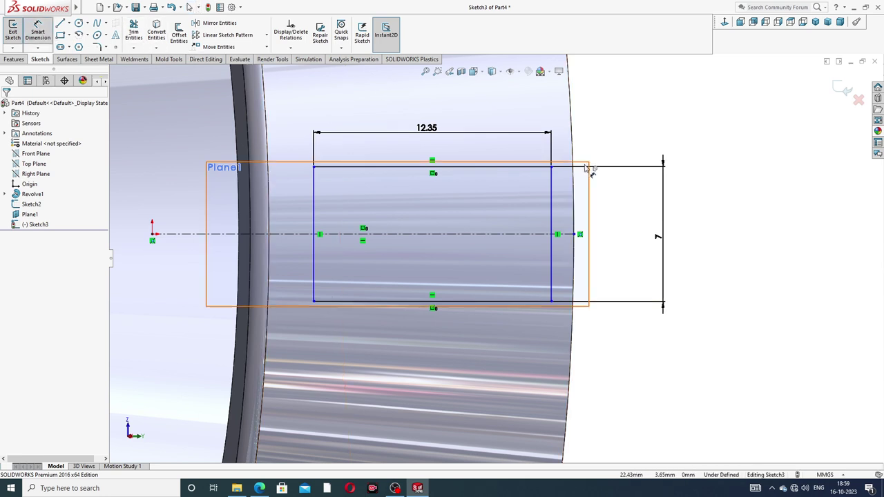
left_click(580, 234)
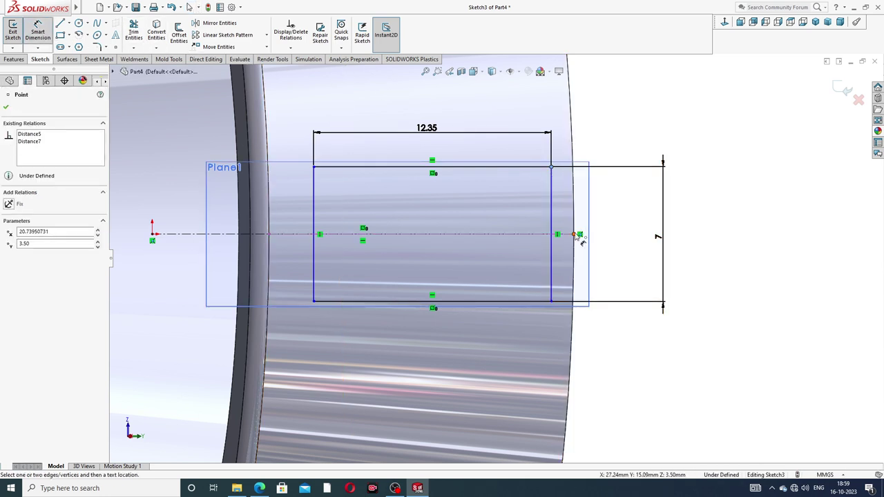
left_click(551, 167)
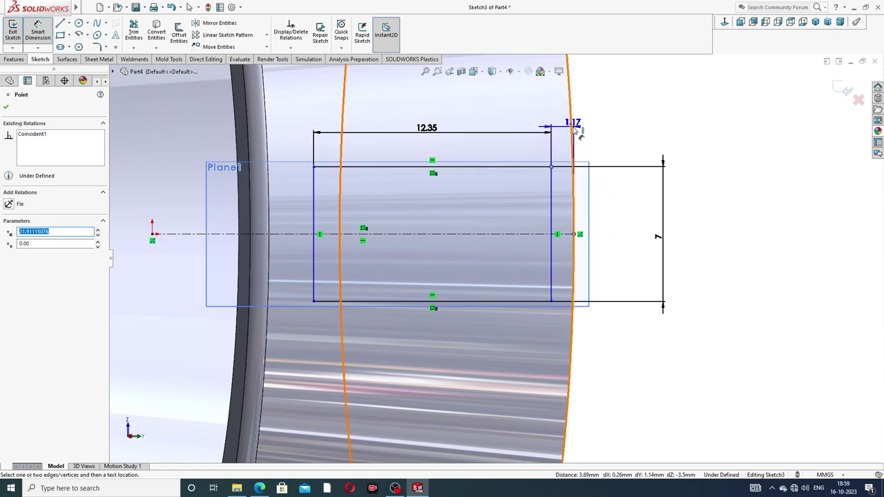
left_click(565, 130)
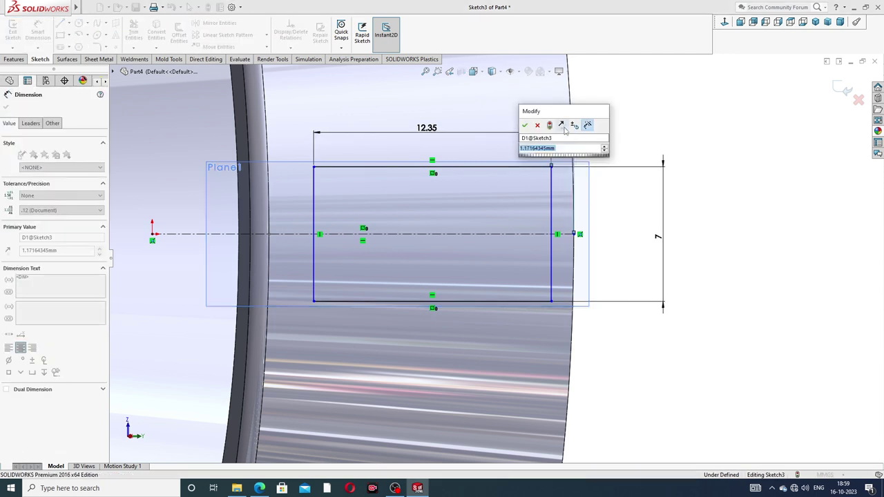
type(".35")
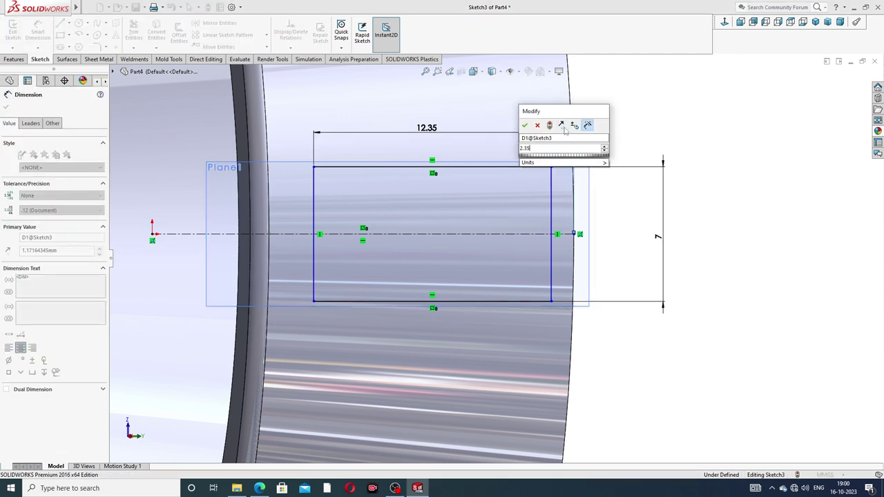
key("Return")
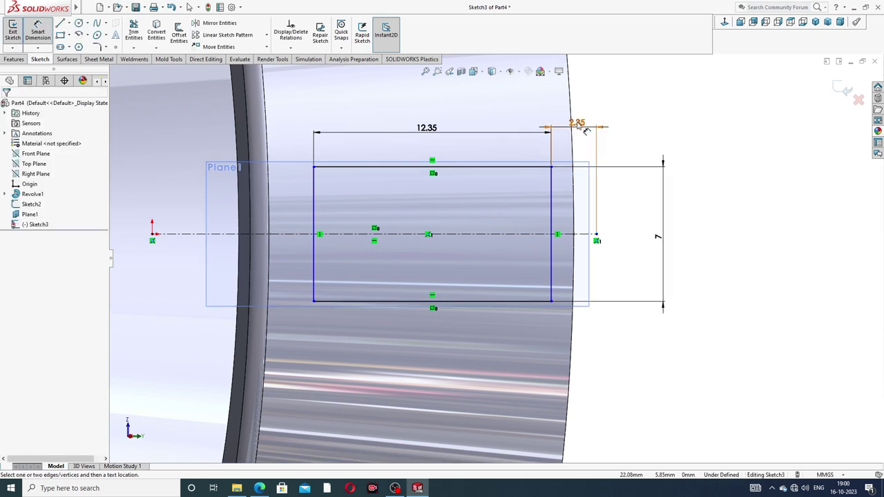
left_click_drag(581, 123, 596, 124)
Step: Inspect the rectangle's right-edge point and check whether its right edge still moves
right_click(708, 135)
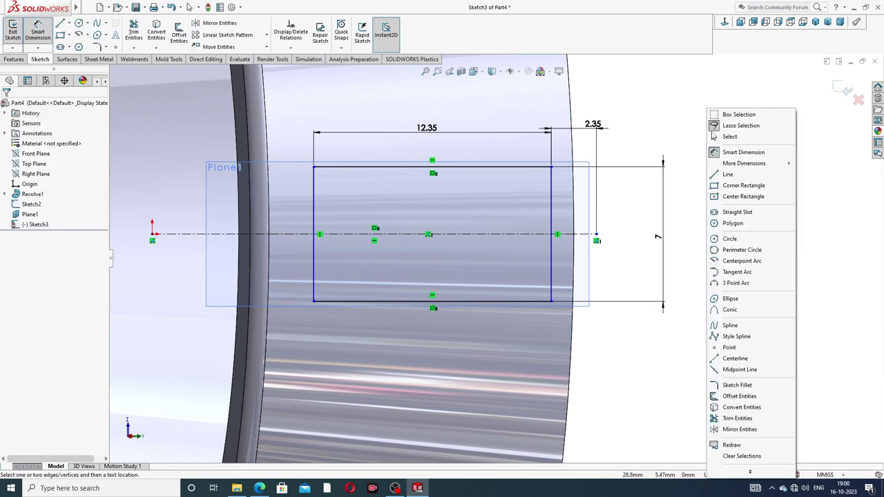
left_click(734, 139)
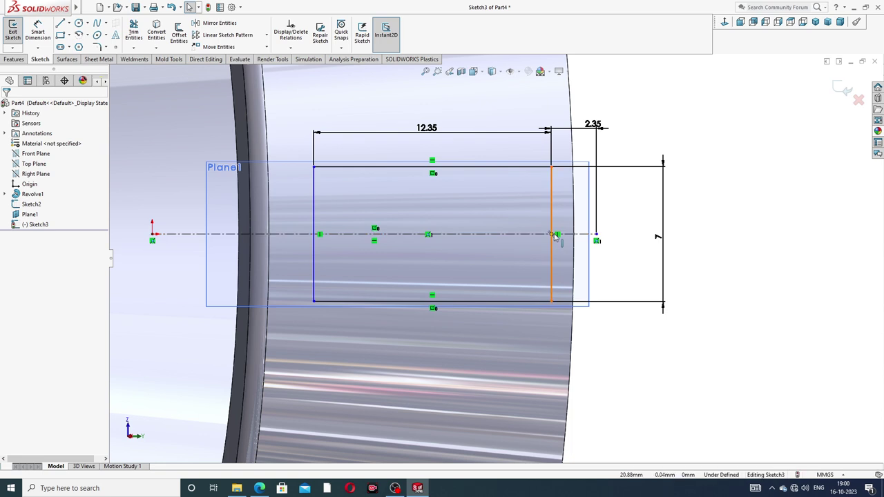
scroll(556, 236, "up", 3)
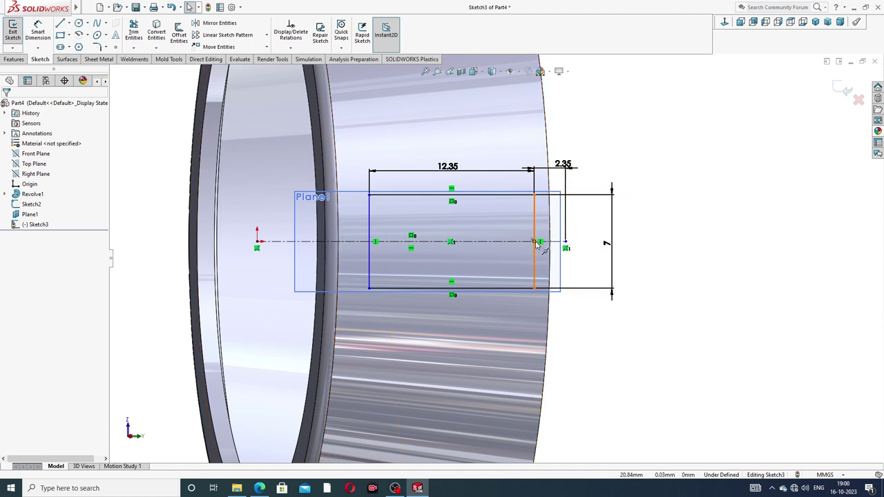
left_click(566, 244)
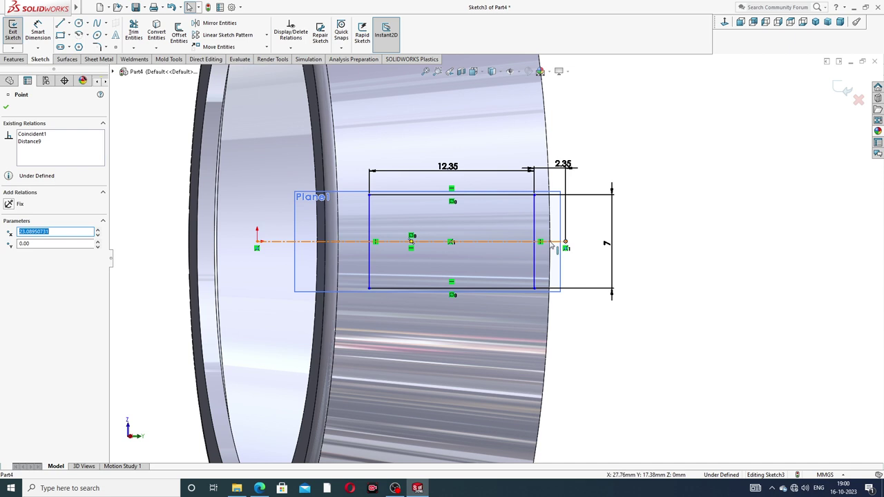
left_click(725, 21)
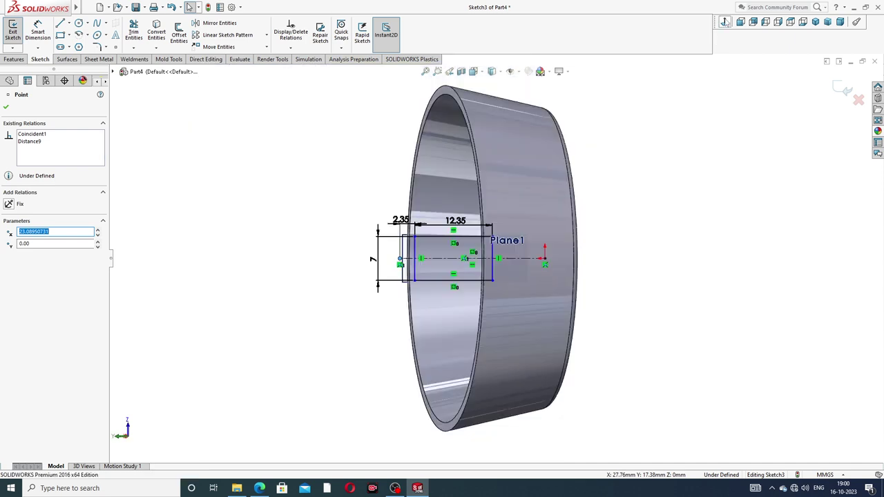
left_click(725, 21)
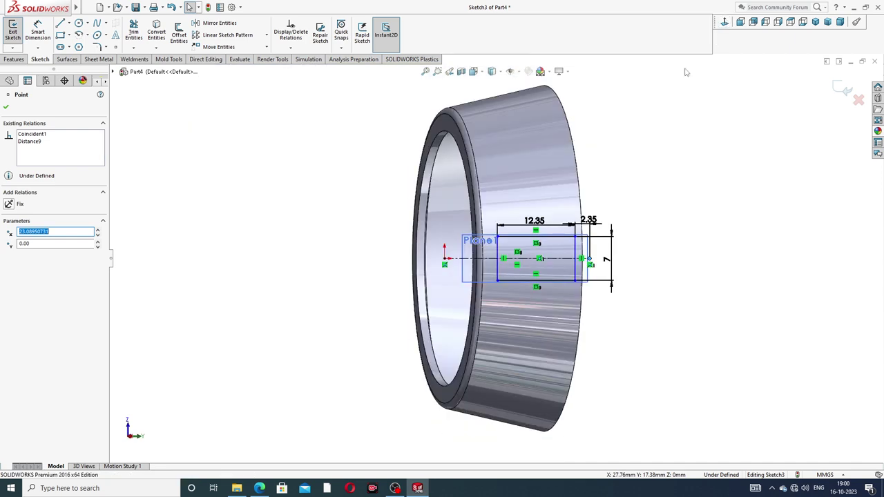
scroll(608, 233, "down", 3)
scroll(608, 233, "down", 2)
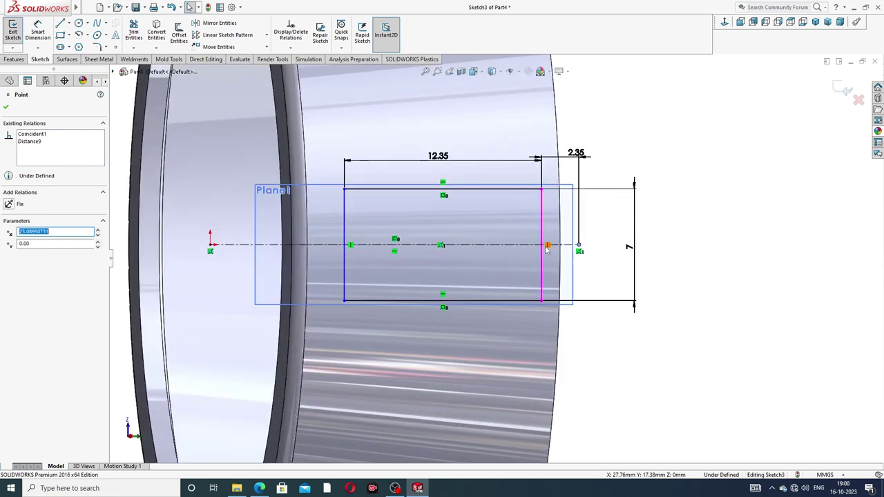
left_click_drag(543, 259, 523, 257)
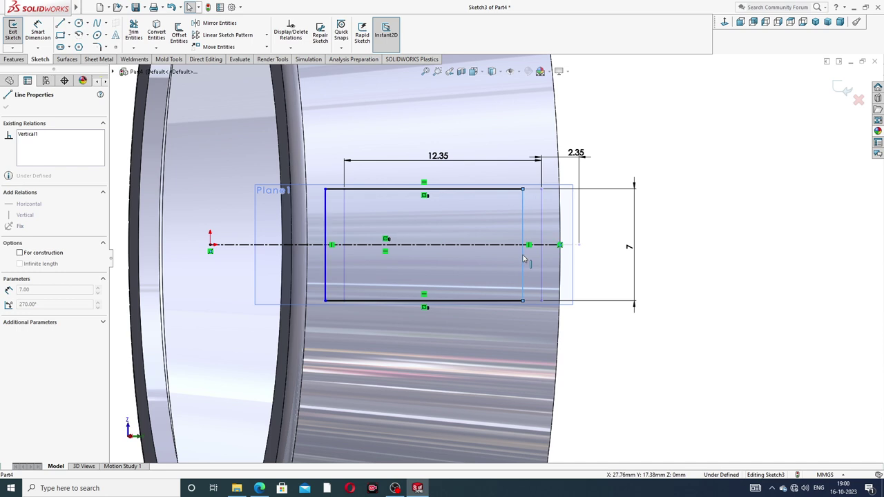
left_click(678, 240)
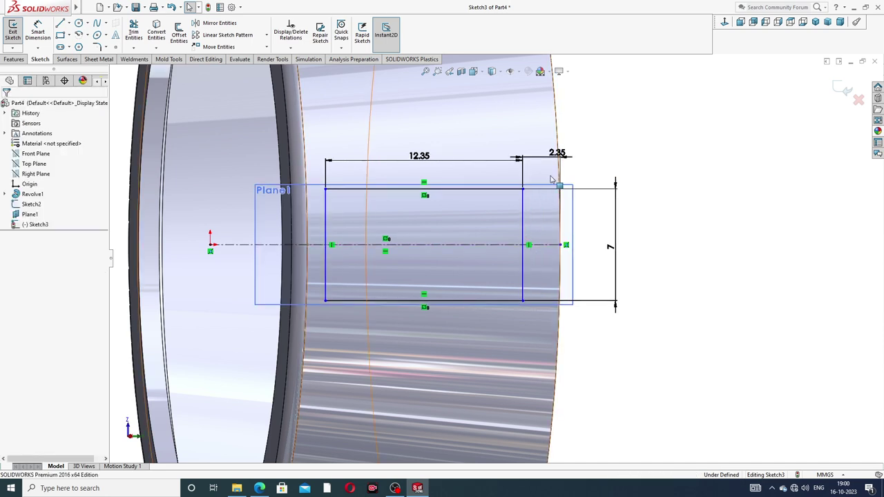
Step: Move the 2.35 label up and right, check the centreline, and view the cage drawing PDF
left_click_drag(560, 157, 597, 150)
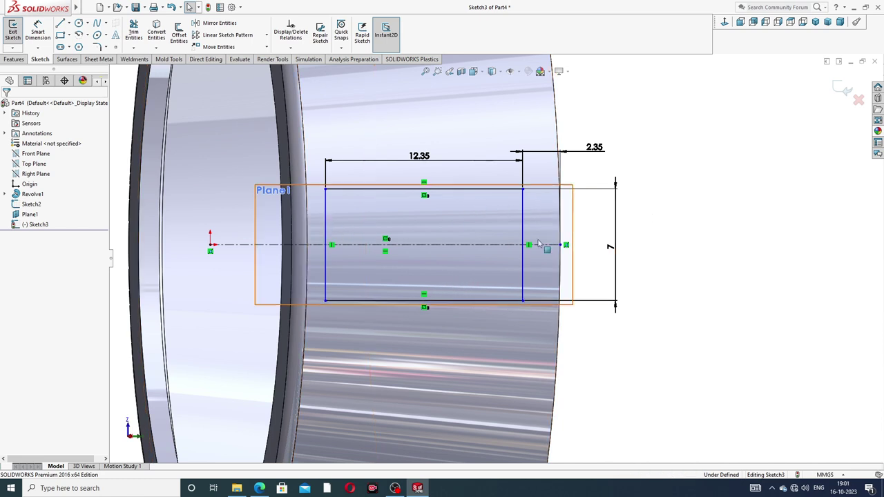
left_click(417, 245)
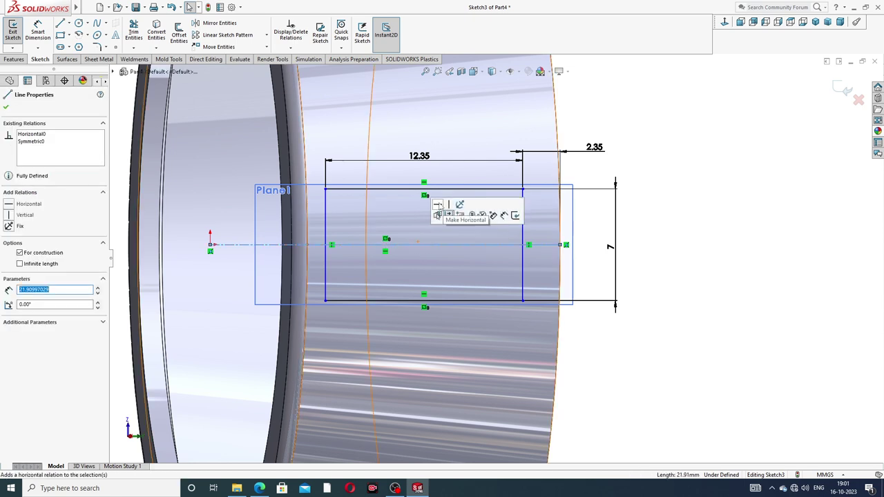
left_click(678, 200)
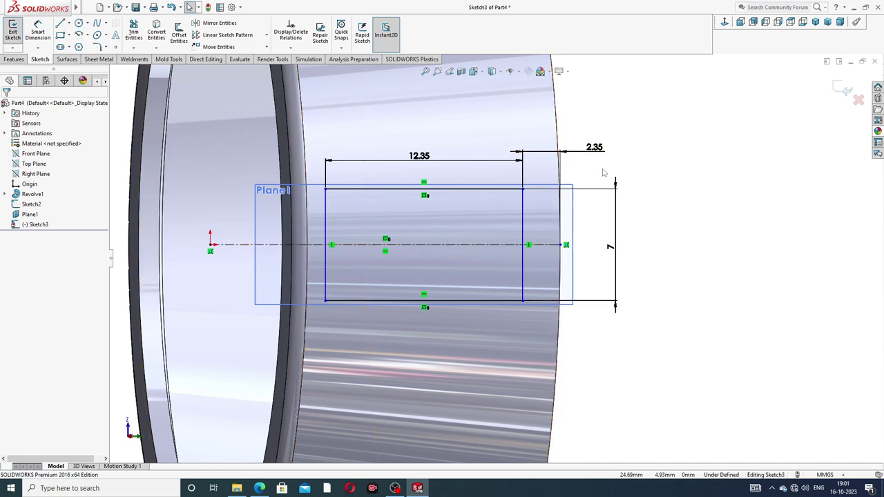
left_click(259, 489)
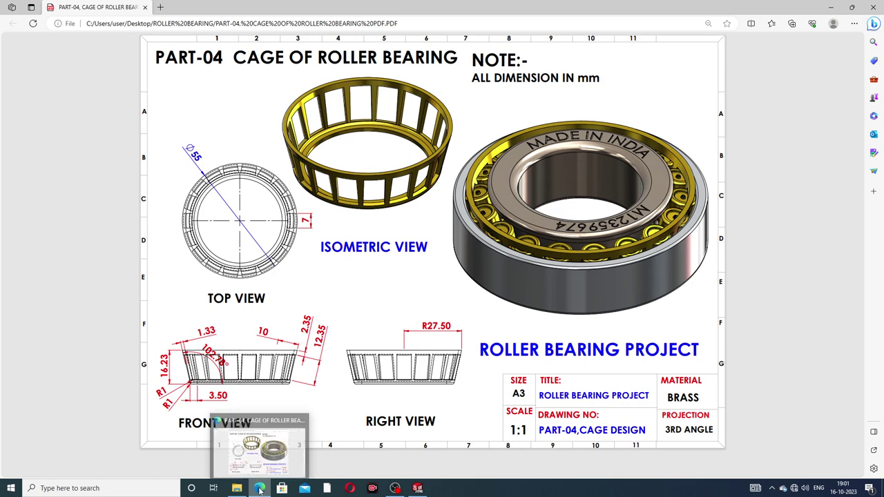
Step: Leave the Edge PDF drawing and return to Sketch3 with its 12.35, 2.35 and 7 dimensions in SOLIDWORKS
left_click(259, 489)
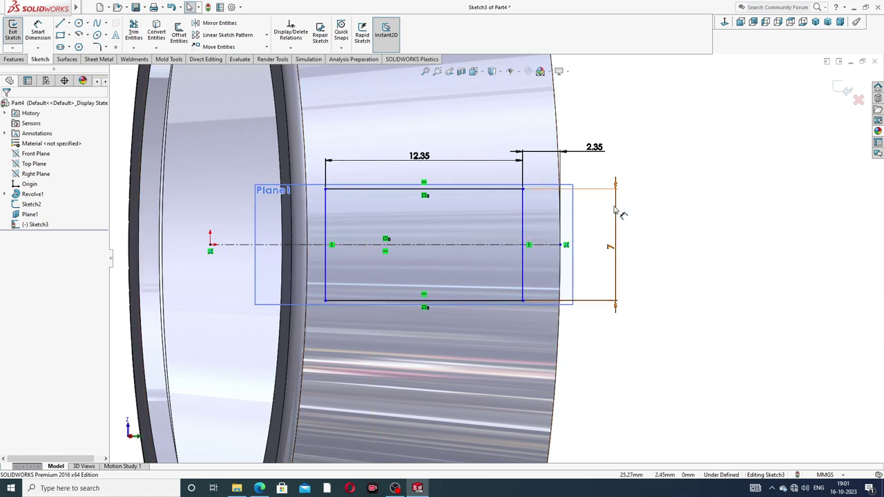
Step: Face Sketch3 straight on and delete the old 2.35 dimension
scroll(618, 211, "up", 2)
mouse_move(620, 243)
middle_mouse_down()
mouse_move(566, 257)
mouse_move(620, 239)
mouse_move(619, 259)
mouse_move(698, 198)
middle_mouse_up()
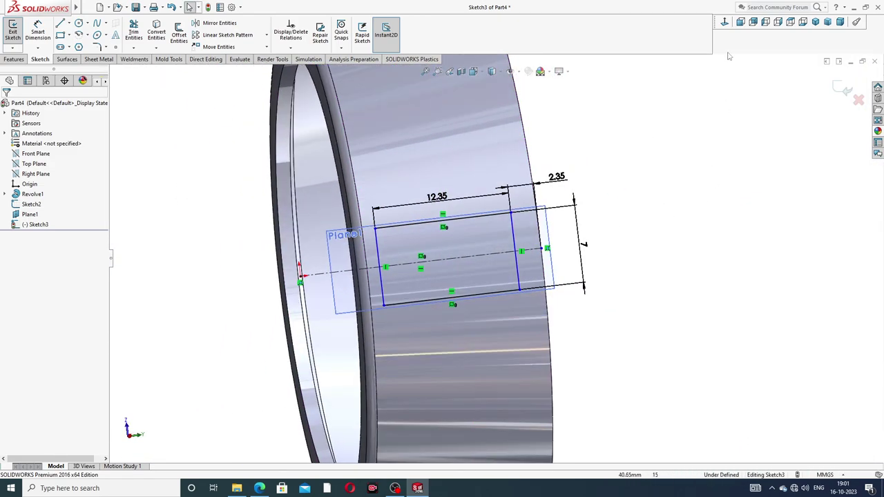
left_click(724, 21)
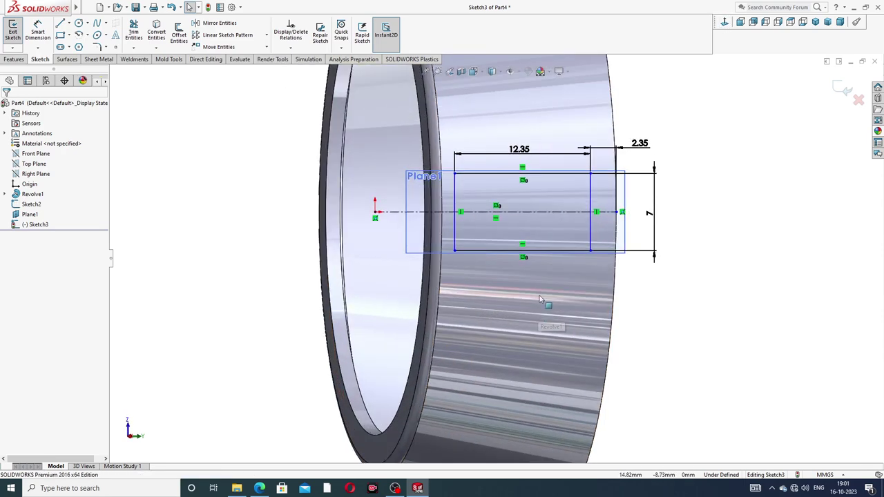
scroll(553, 278, "down", 3)
scroll(599, 220, "up", 3)
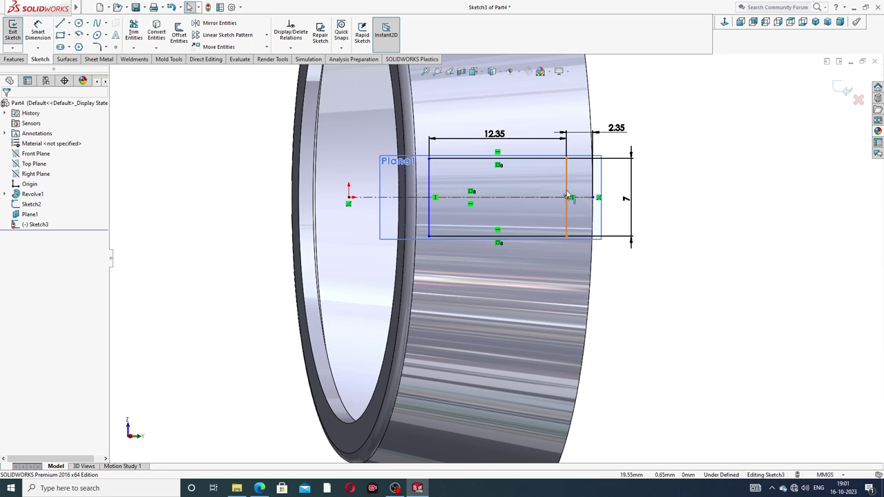
left_click(600, 136)
key("Delete")
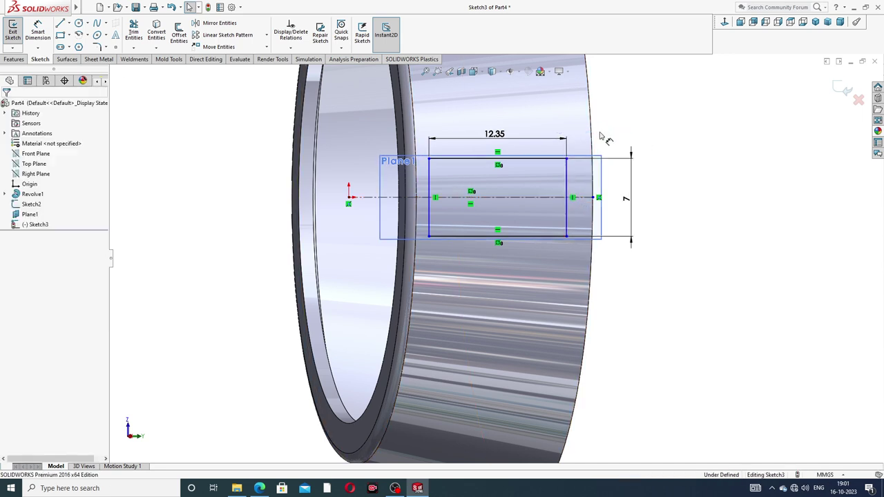
Step: Re-dimension the 2.35 mm gap from the rectangle's right edge to the ring's end edge
left_click(38, 31)
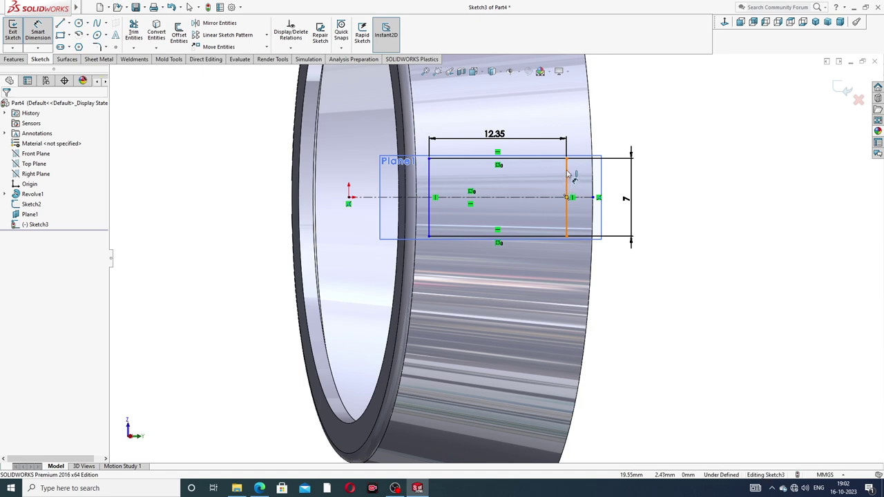
left_click(566, 177)
left_click_drag(567, 177, 598, 201)
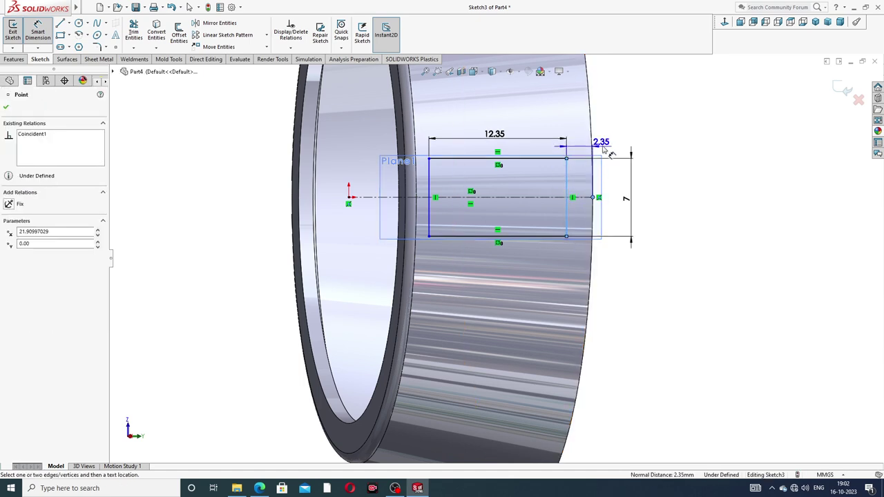
double_click(597, 143)
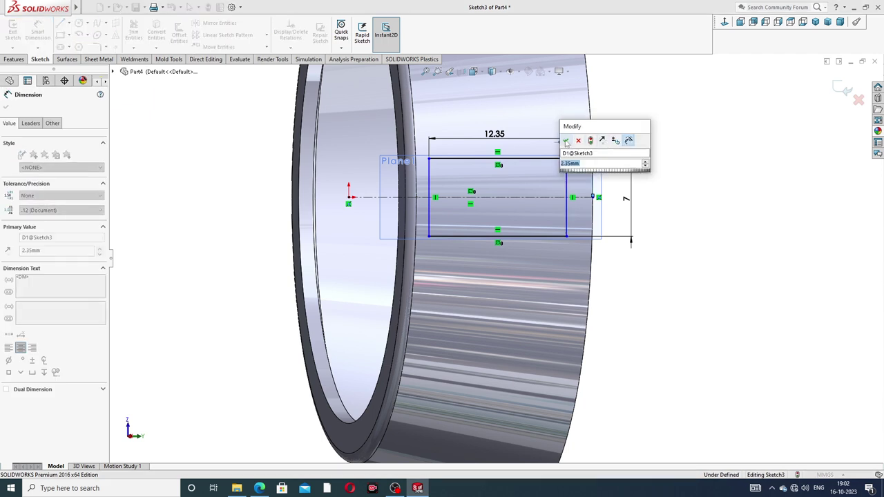
left_click(567, 142)
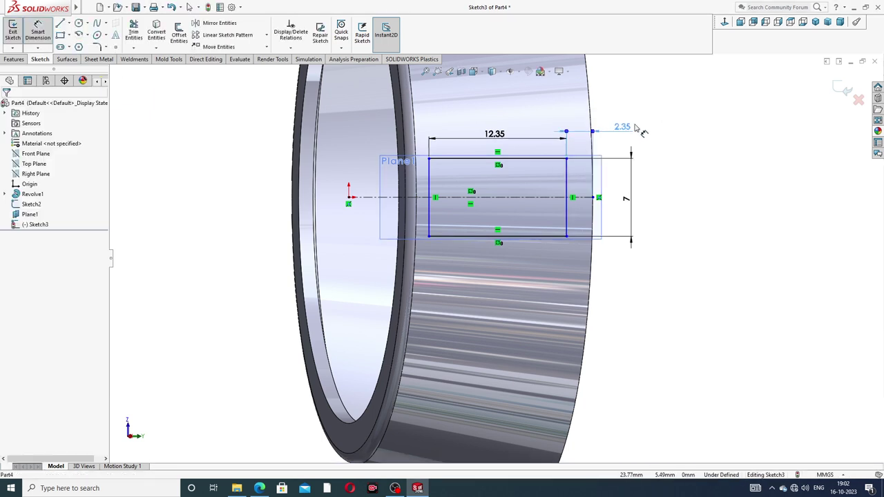
right_click(686, 129)
left_click(716, 139)
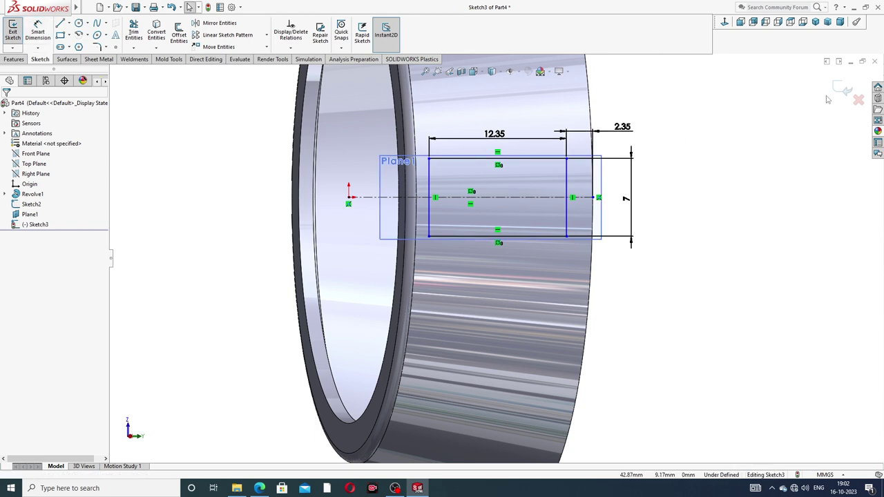
Step: Cut-extrude the window rectangle through the ring wall, creating Cut-Extrude1
left_click(13, 59)
left_click(137, 35)
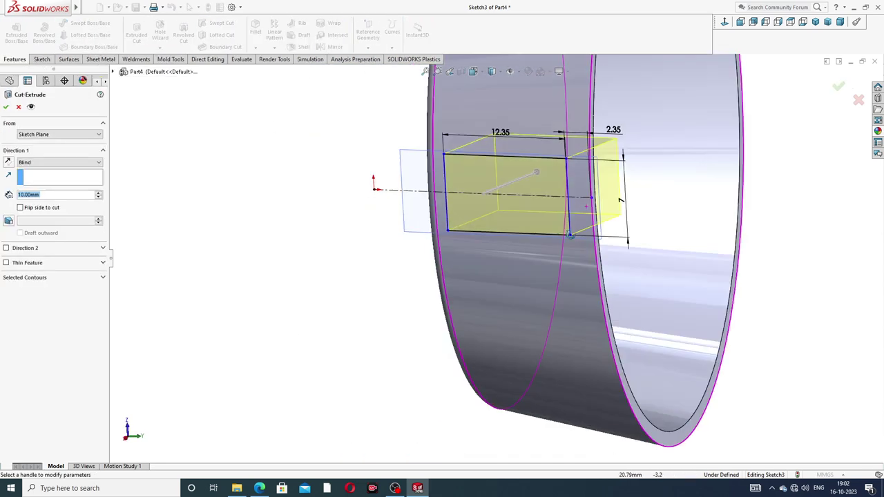
middle_click_drag(484, 242, 677, 190)
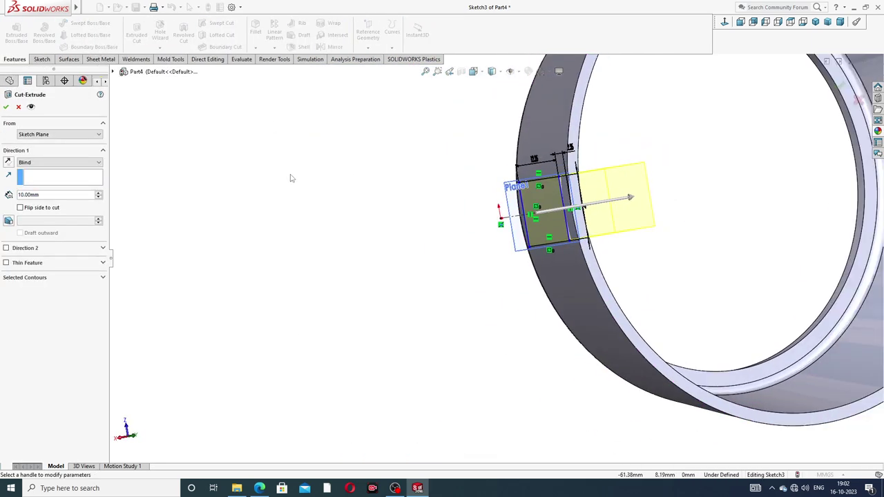
left_click(6, 107)
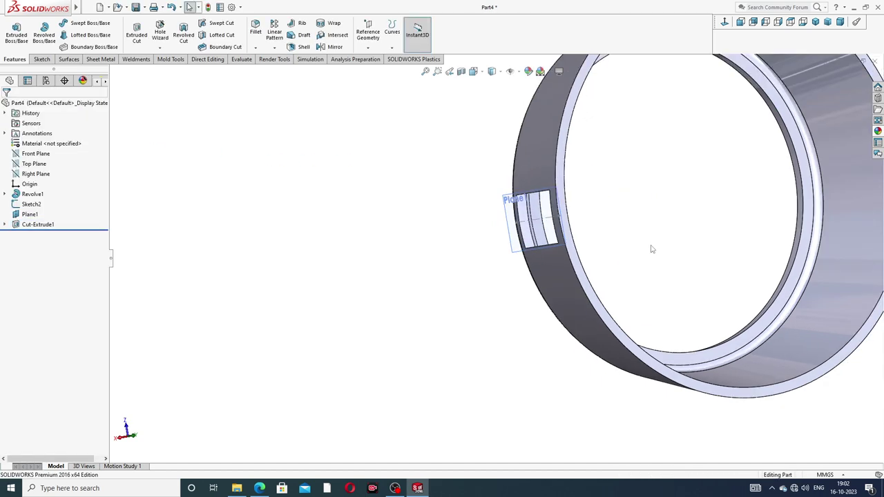
mouse_move(651, 249)
middle_mouse_down()
mouse_move(701, 196)
mouse_move(649, 235)
mouse_move(754, 168)
mouse_move(701, 156)
mouse_move(807, 124)
middle_mouse_up()
scroll(721, 173, "down", 3)
scroll(710, 164, "down", 3)
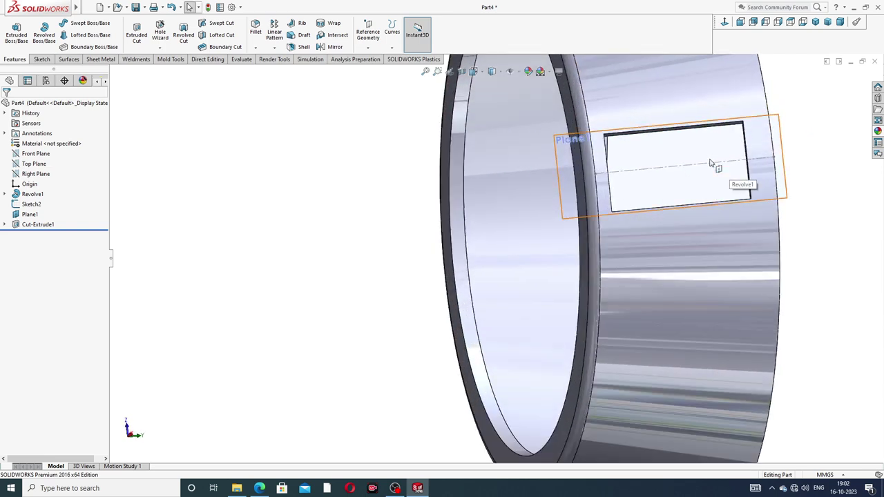
Step: Hide Plane1, keeping the ring body visible, and orbit to inspect the window cut
left_click(689, 124)
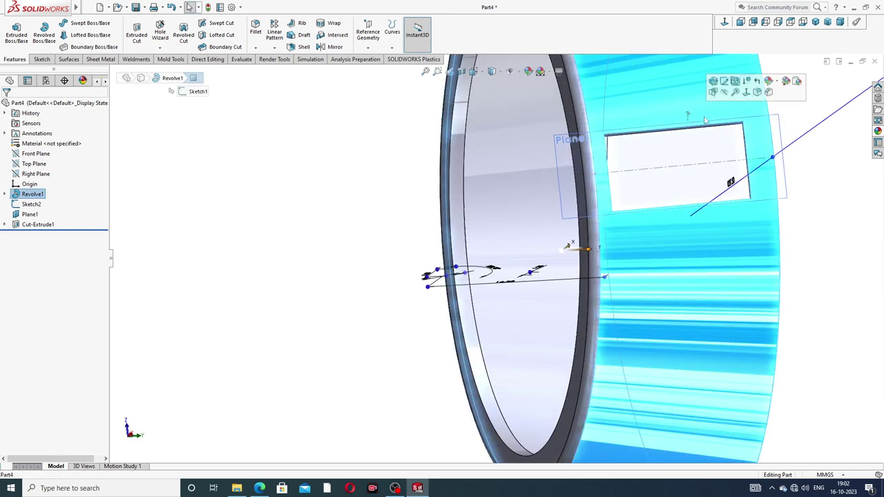
left_click(725, 81)
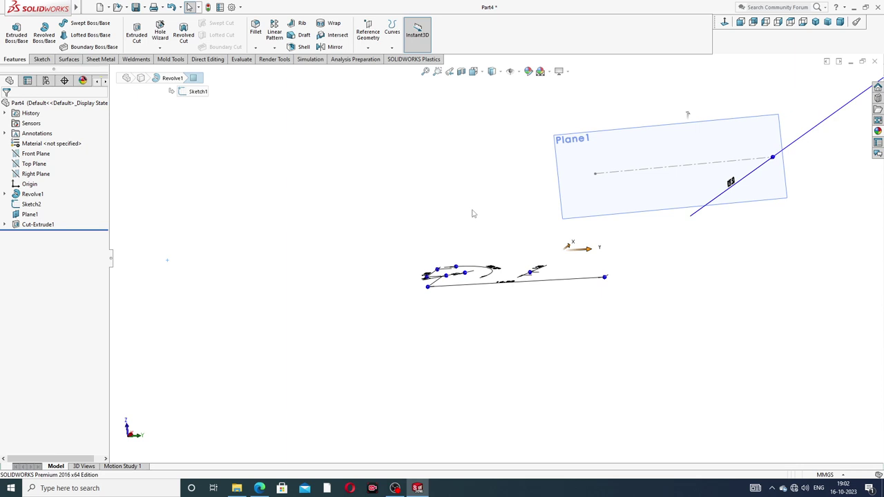
key("ctrl+z")
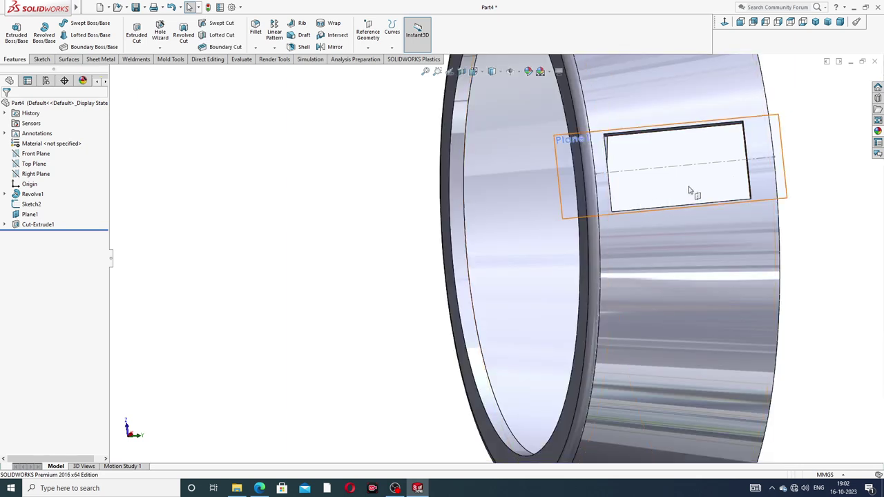
left_click(780, 137)
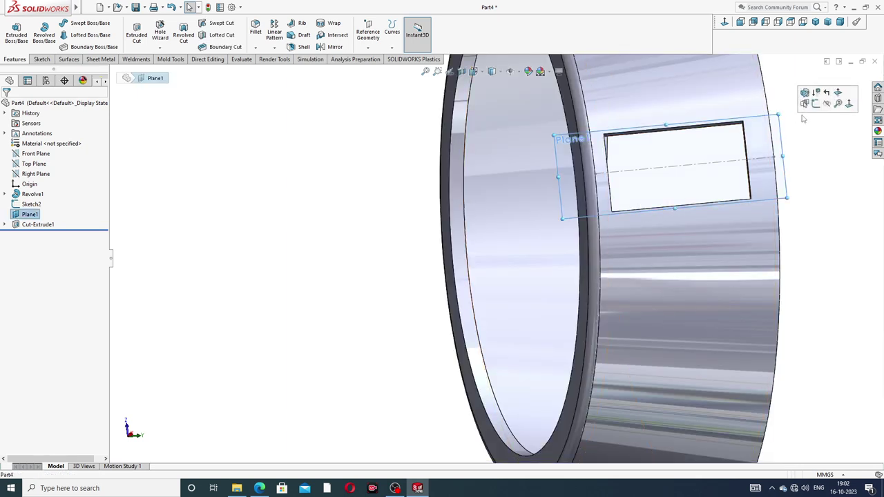
left_click(807, 95)
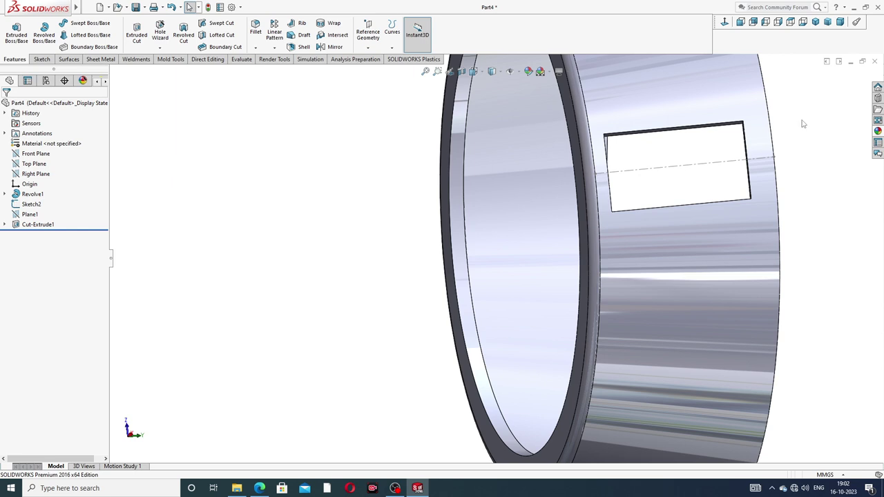
left_click(765, 164)
left_click(799, 159)
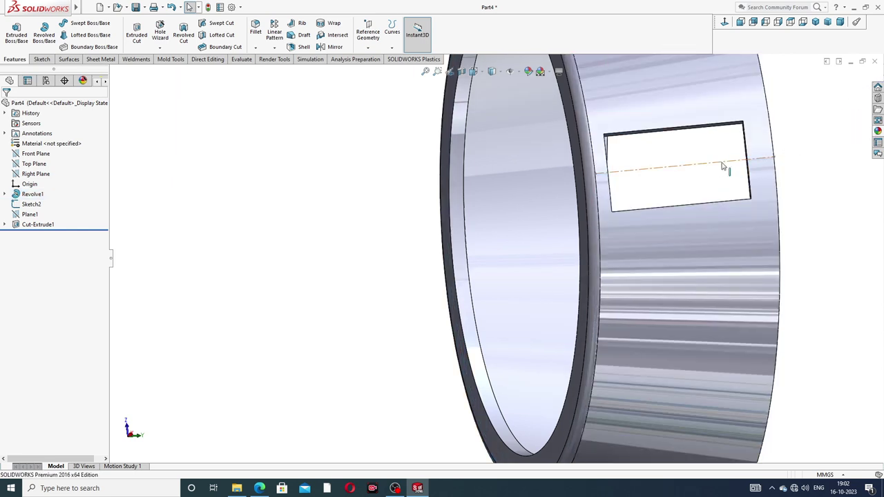
left_click(723, 166)
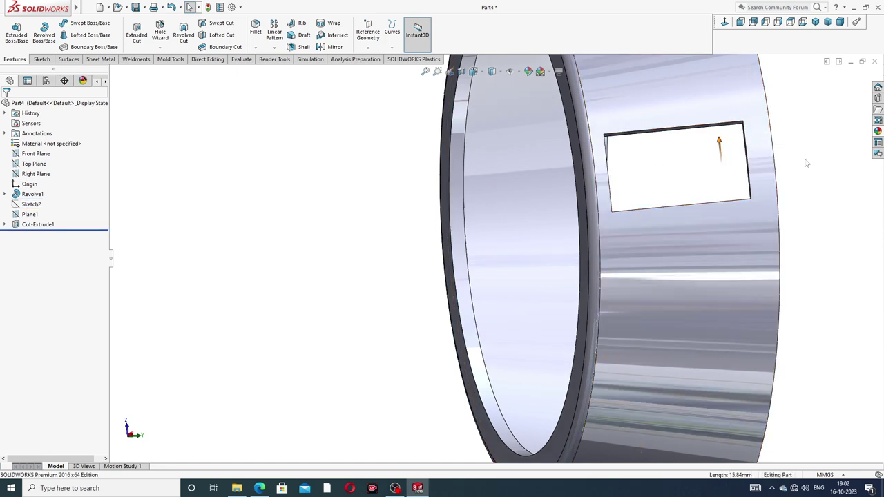
scroll(807, 163, "up", 3)
scroll(636, 180, "up", 2)
mouse_move(636, 179)
middle_mouse_down()
mouse_move(527, 190)
mouse_move(483, 166)
mouse_move(527, 214)
mouse_move(610, 177)
middle_mouse_up()
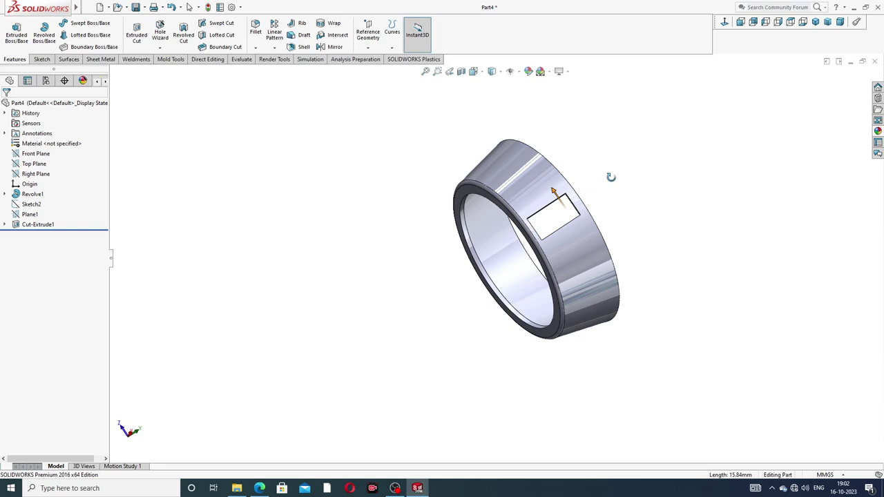
Step: Circular-pattern Cut-Extrude1 about the ring's inner face, 18 instances over 360°
scroll(493, 181, "down", 1)
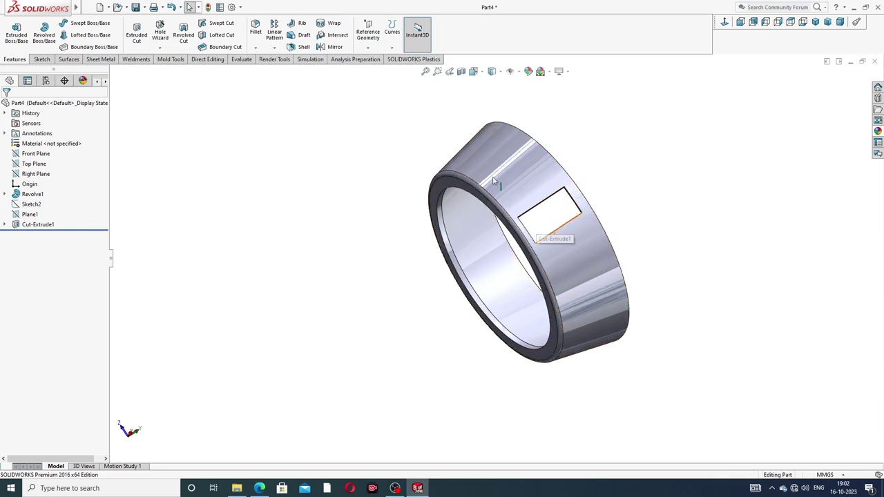
left_click(275, 48)
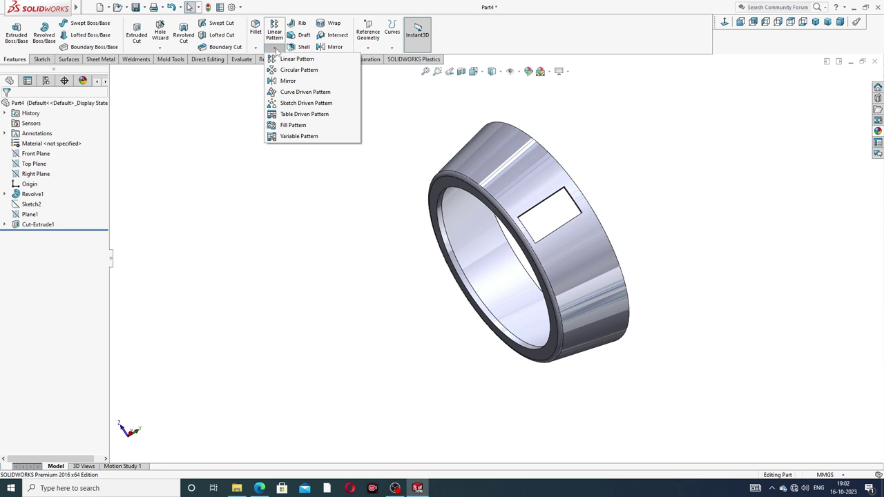
left_click(299, 70)
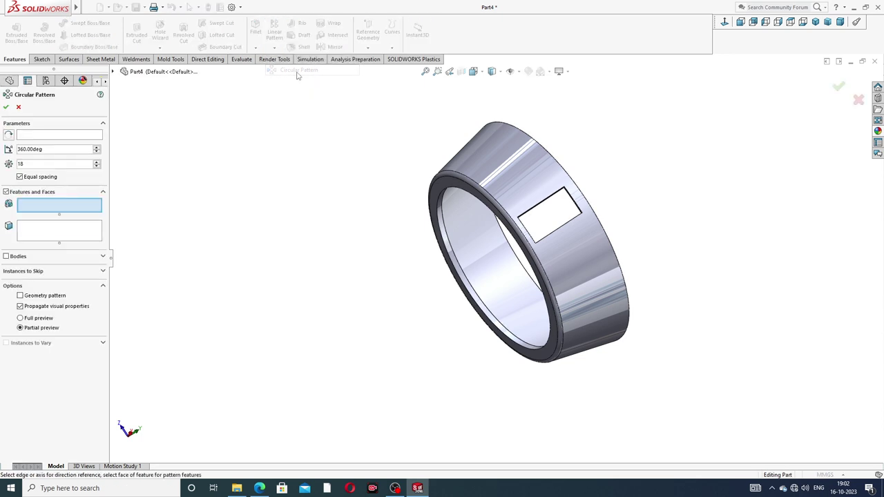
left_click(114, 72)
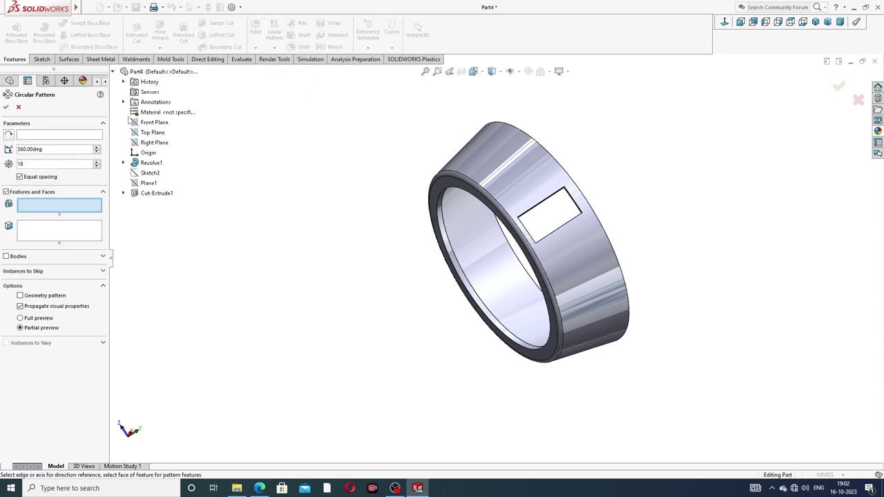
left_click(155, 195)
left_click(67, 133)
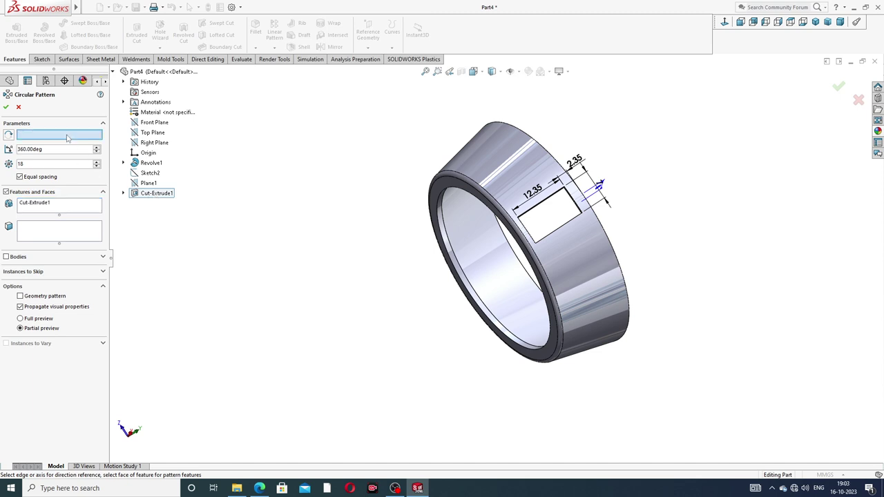
scroll(481, 248, "down", 2)
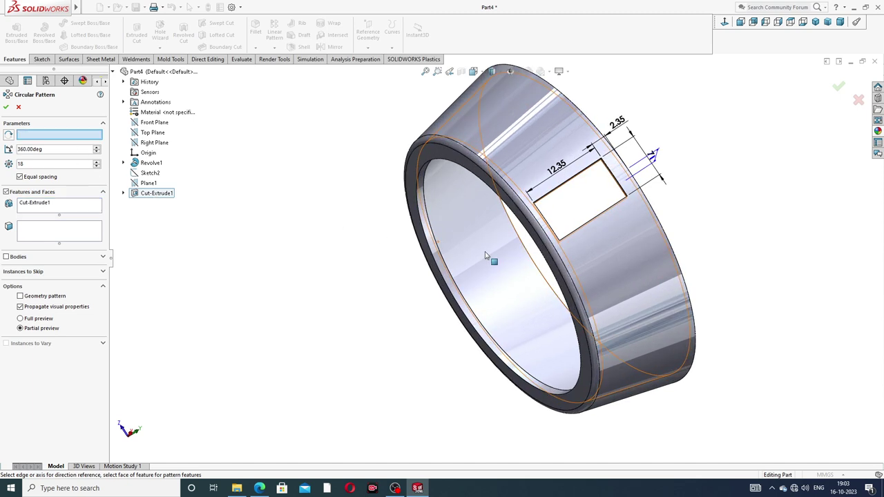
left_click(438, 255)
scroll(439, 256, "up", 2)
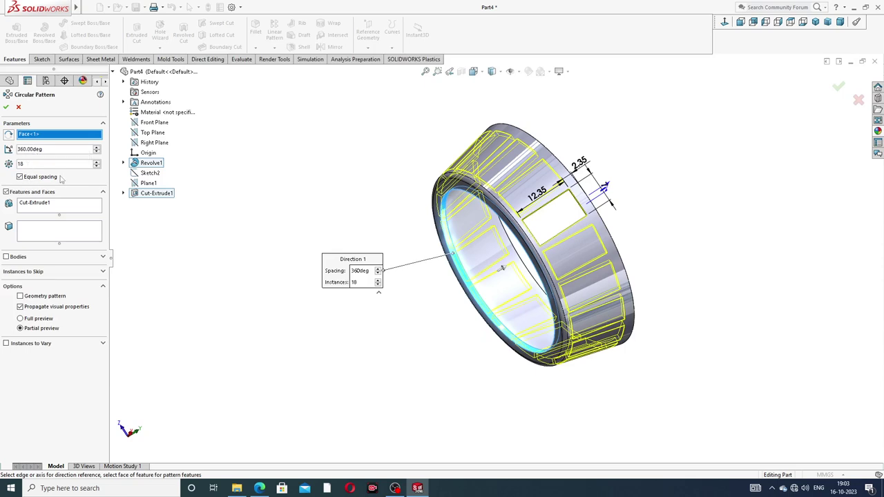
left_click(6, 108)
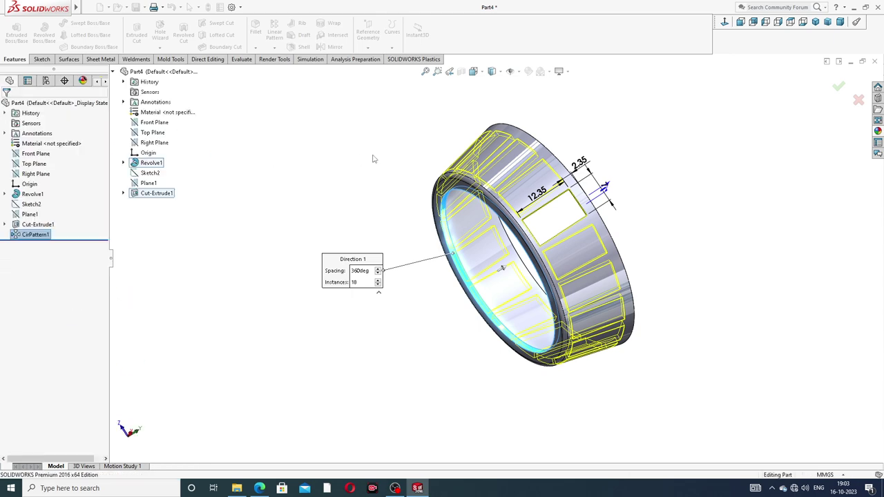
mouse_move(687, 191)
middle_mouse_down()
mouse_move(560, 183)
mouse_move(582, 192)
mouse_move(513, 208)
middle_mouse_up()
scroll(536, 197, "up", 3)
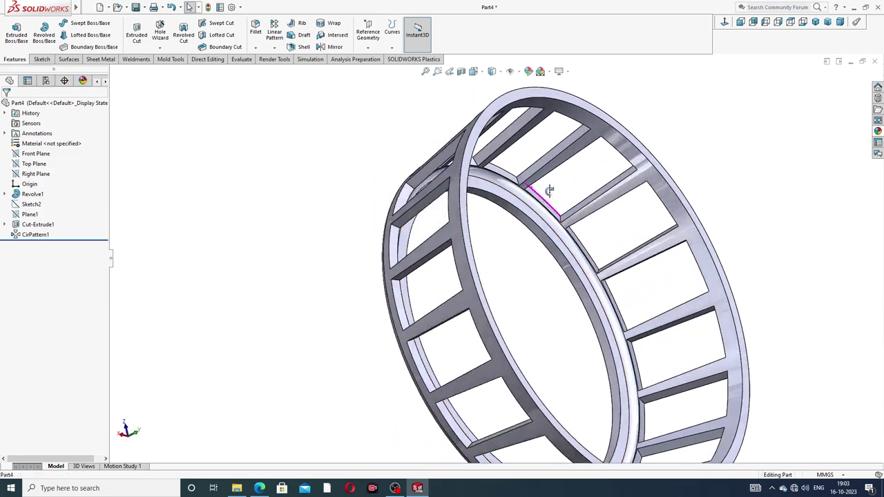
Step: Apply the polished brass appearance from Metal > Brass to the cage
scroll(513, 207, "down", 3)
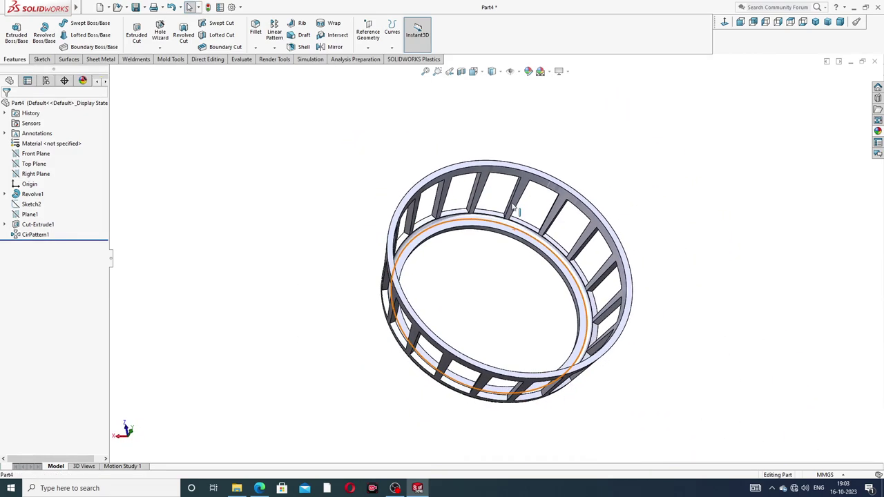
middle_click_drag(520, 232, 417, 247)
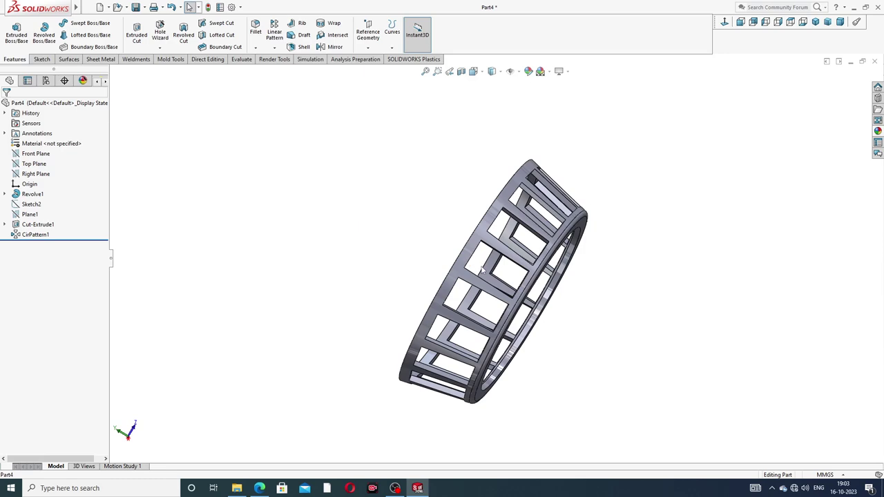
middle_click_drag(484, 269, 395, 257)
mouse_move(511, 283)
middle_mouse_down()
mouse_move(654, 288)
mouse_move(642, 277)
middle_mouse_up()
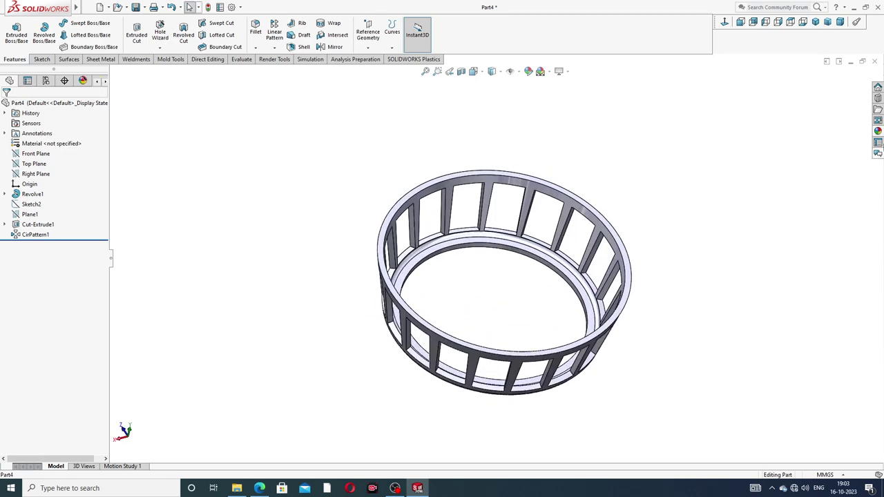
left_click(878, 131)
mouse_move(804, 273)
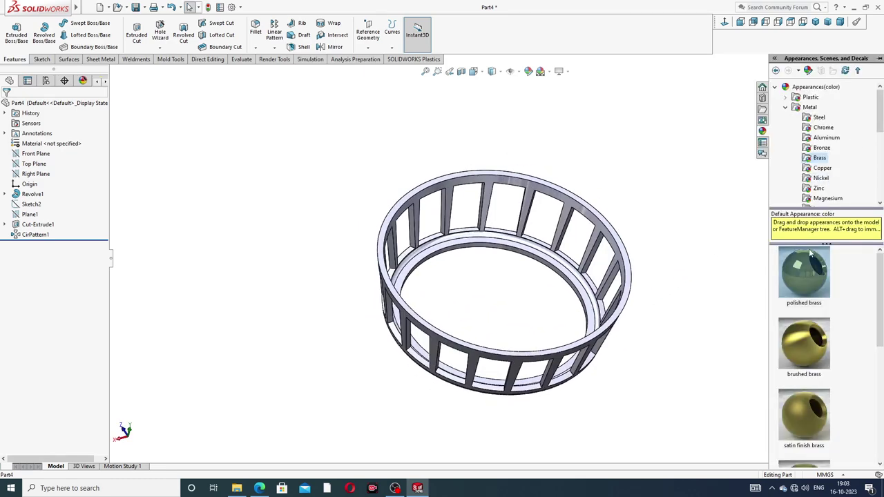
double_click(812, 268)
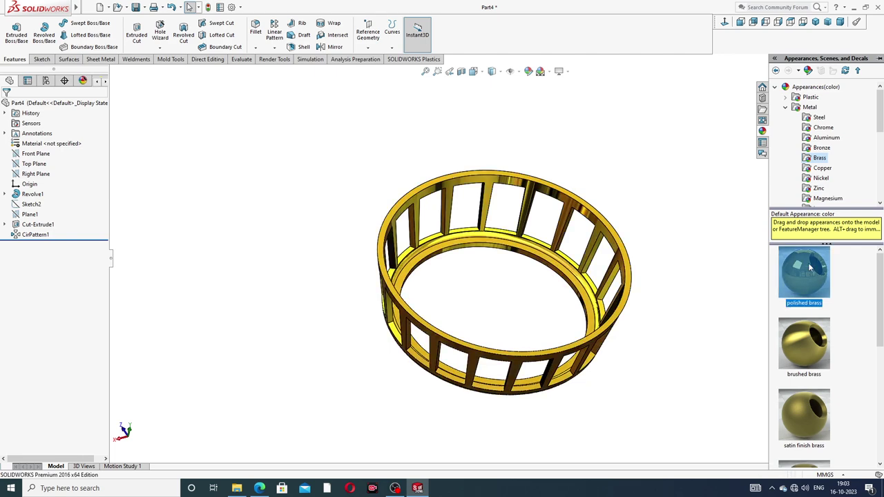
Step: Snap the brass cage to isometric view and orbit to inspect it
mouse_move(476, 316)
middle_mouse_down()
mouse_move(529, 304)
mouse_move(522, 315)
middle_mouse_up()
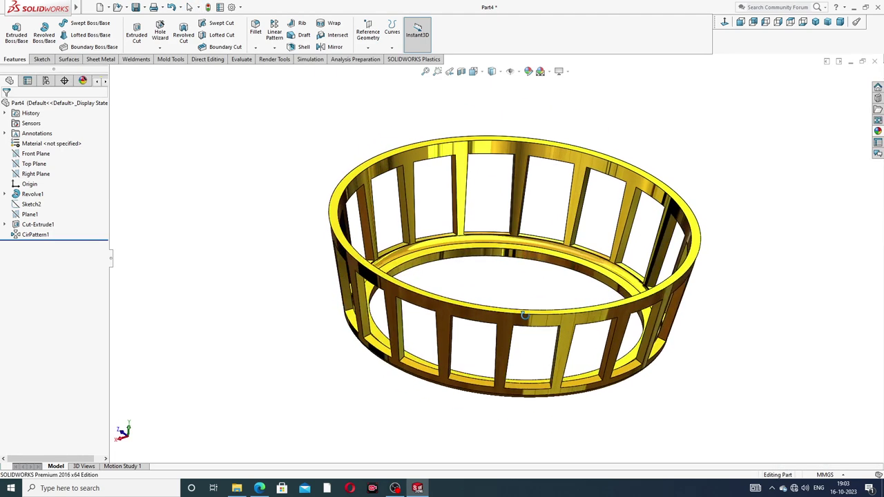
scroll(523, 315, "up", 2)
scroll(513, 282, "down", 2)
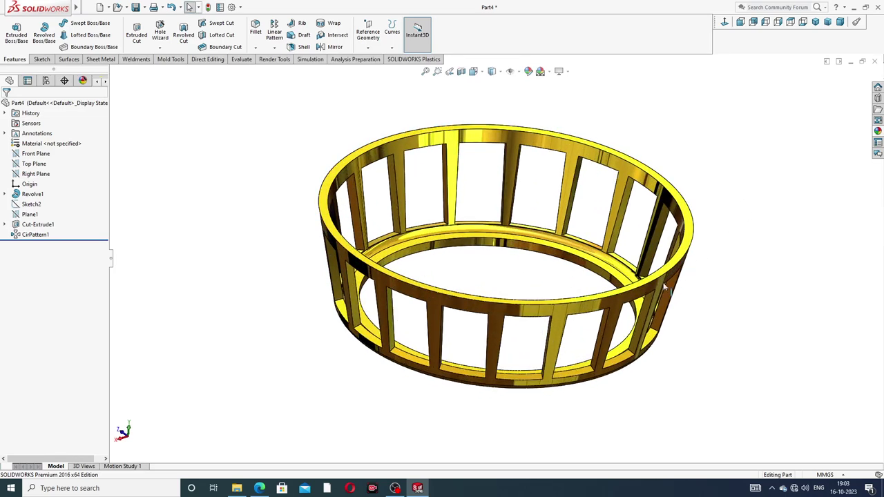
middle_click_drag(667, 287, 640, 287)
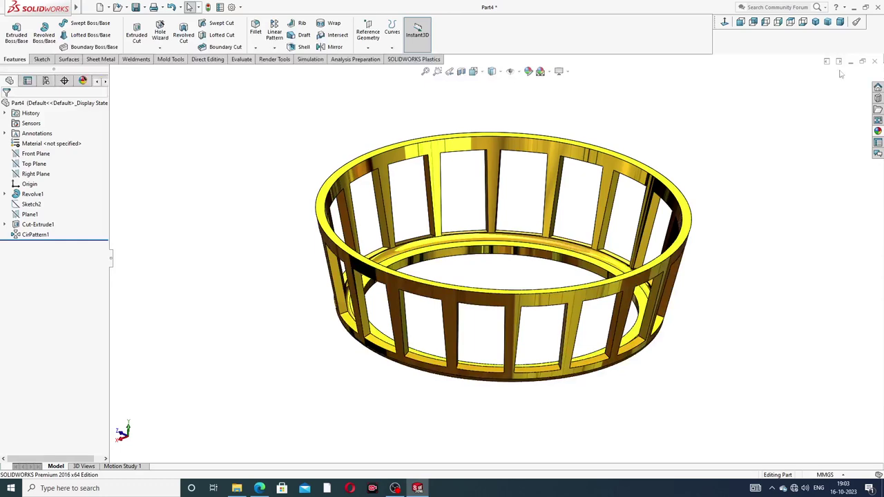
key("ctrl+7")
middle_click_drag(637, 284, 636, 283)
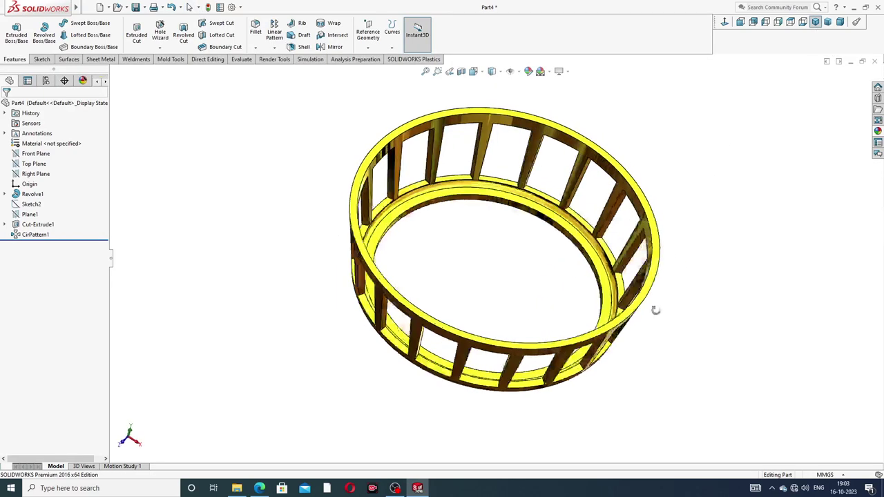